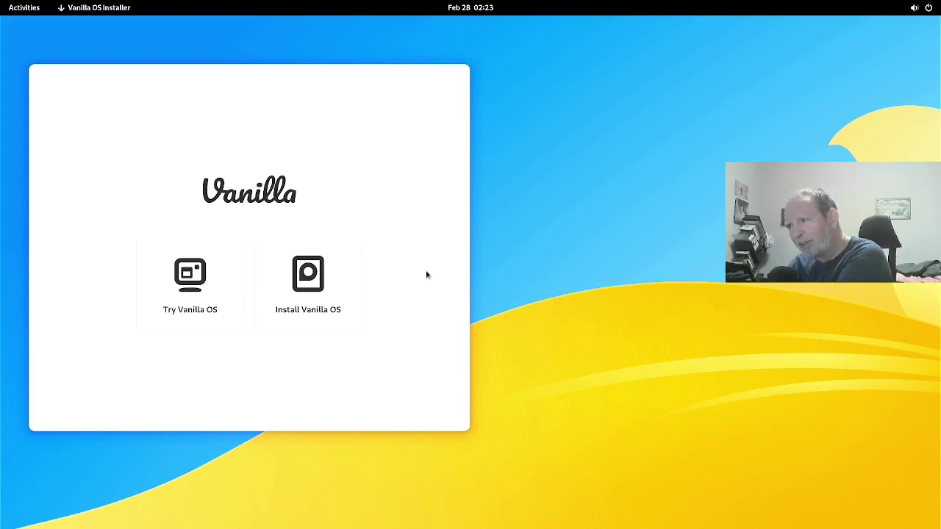
# Start the Vanilla OS installation, keeping English (United States) as the language.
pyautogui.click(308, 291)
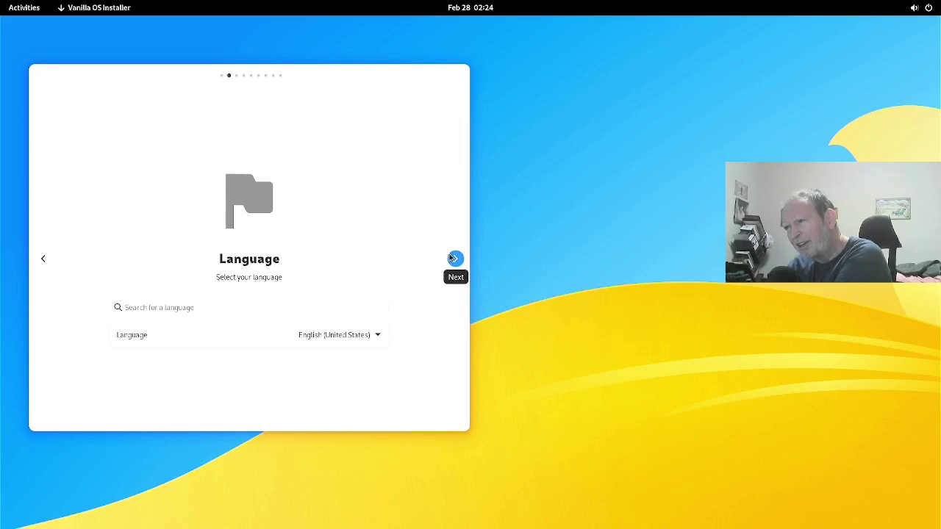
pyautogui.click(454, 258)
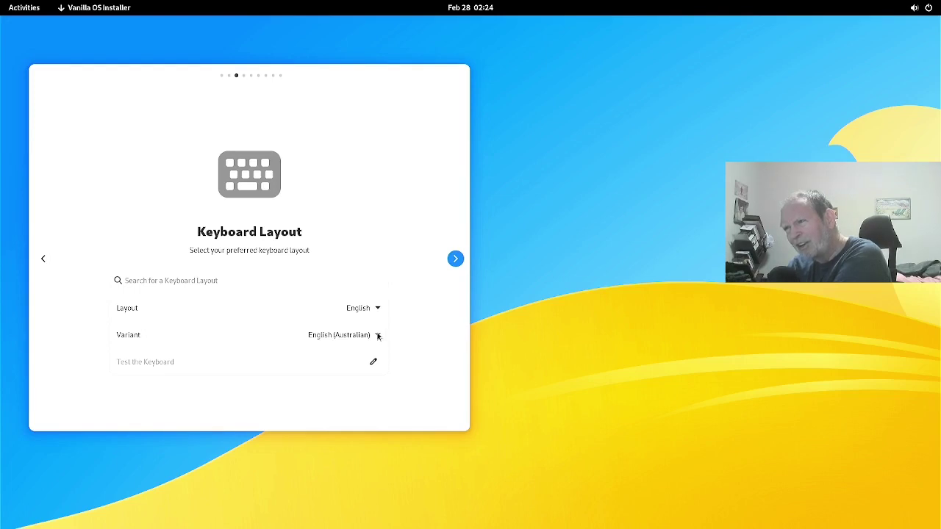
# Change the keyboard variant from English (Australian) to English (US).
pyautogui.click(378, 336)
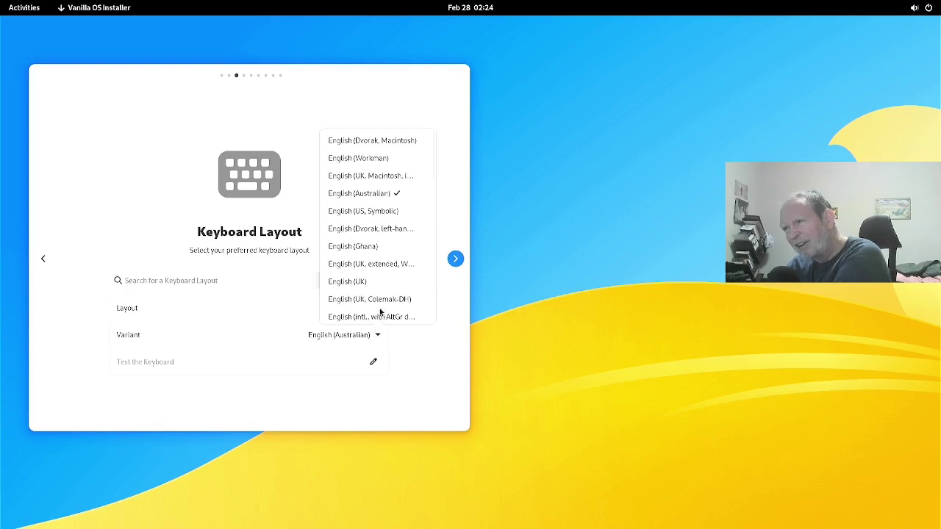
pyautogui.scroll(-1, 381, 293)
pyautogui.scroll(-2, 381, 292)
pyautogui.scroll(-1, 380, 293)
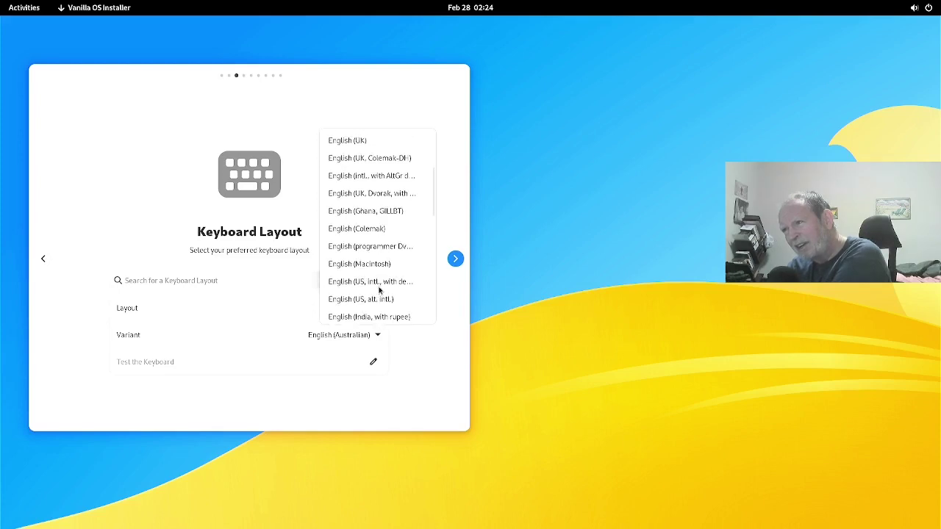
pyautogui.scroll(-1, 381, 293)
pyautogui.scroll(-1, 381, 293)
pyautogui.scroll(-4, 379, 291)
pyautogui.scroll(-3, 379, 291)
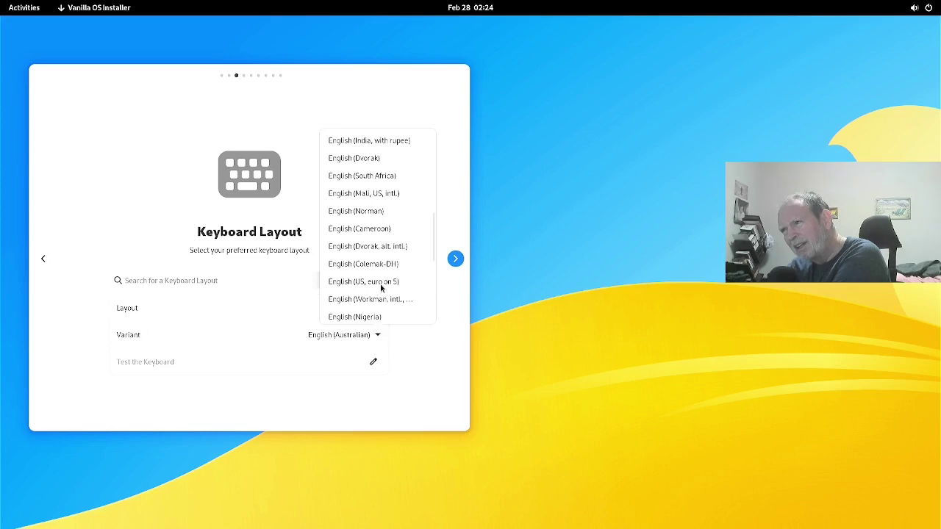
pyautogui.scroll(-4, 381, 288)
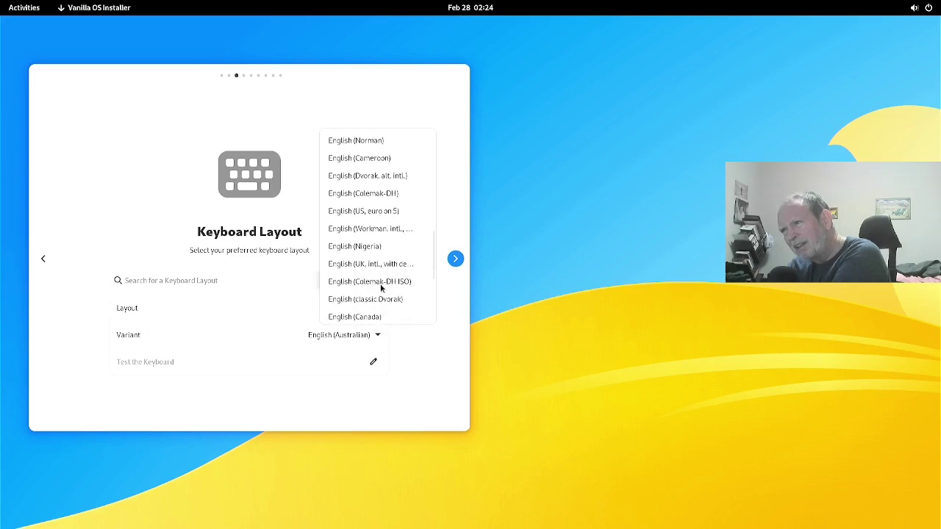
pyautogui.scroll(-4, 380, 288)
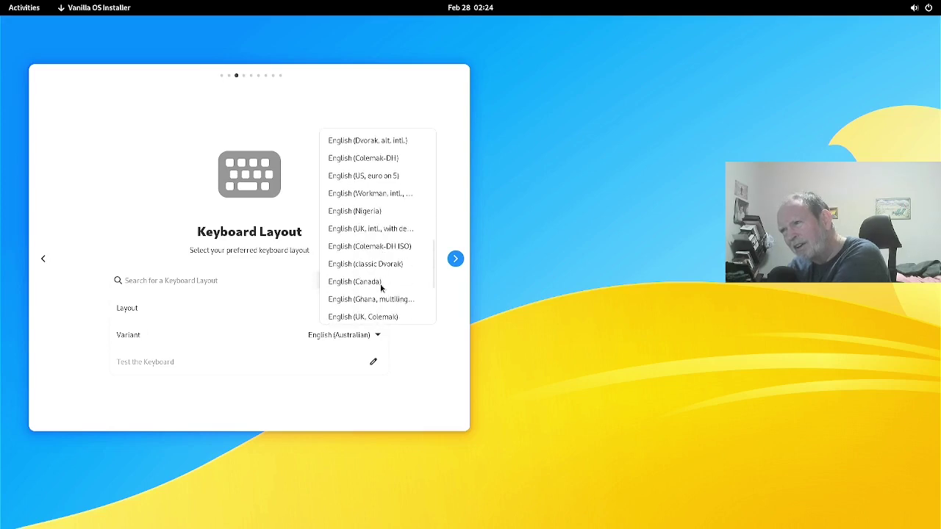
pyautogui.scroll(-3, 381, 289)
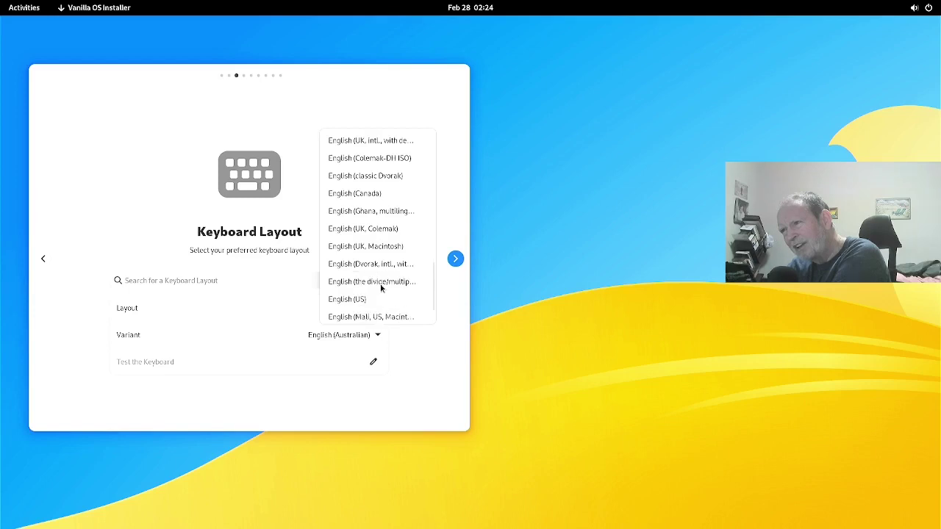
pyautogui.click(369, 301)
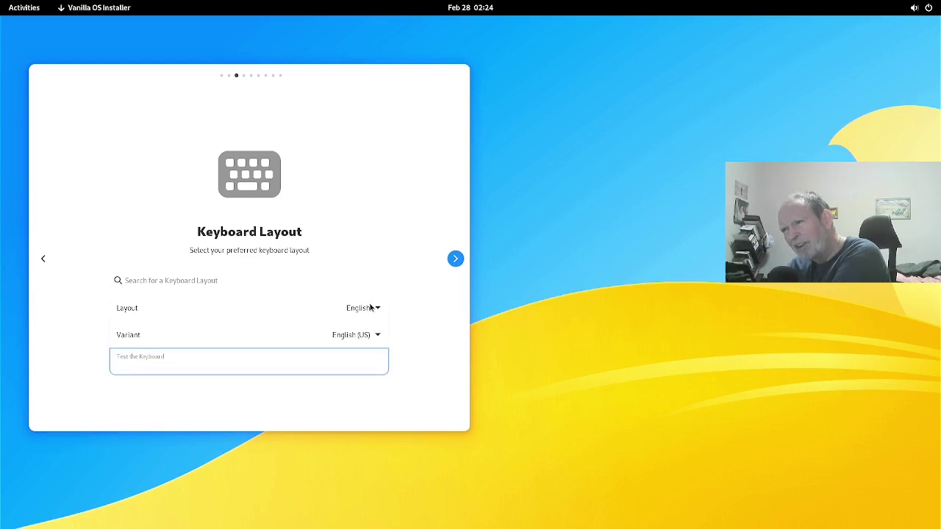
# On the Date & Time page, set the time zone region to America (zone Adak).
pyautogui.click(455, 259)
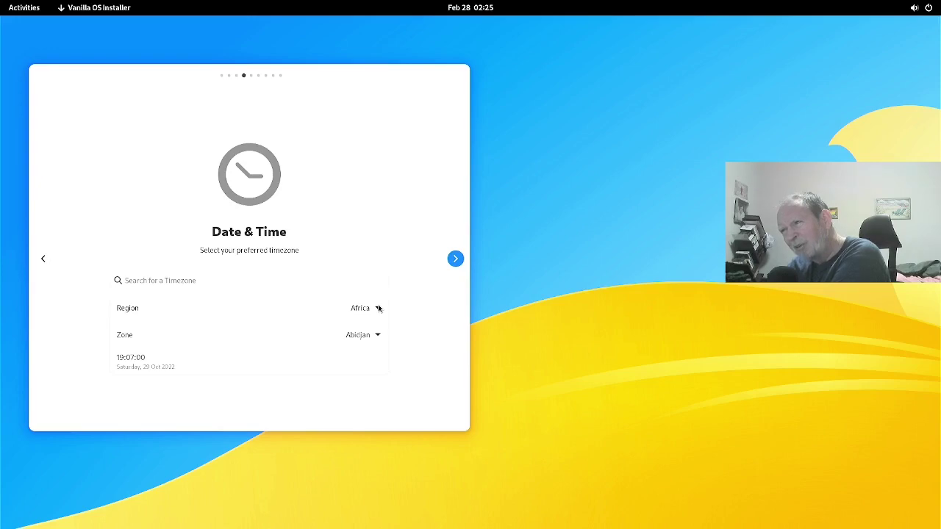
pyautogui.click(377, 309)
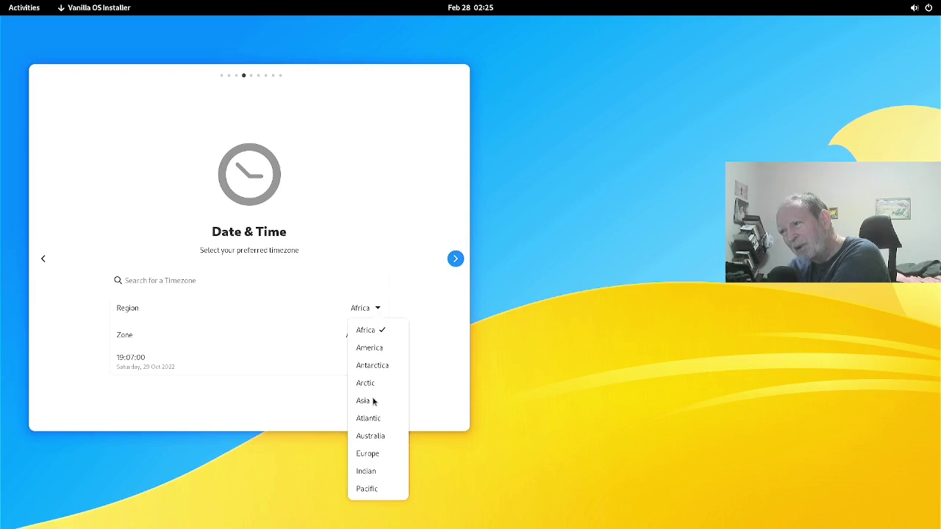
pyautogui.click(370, 347)
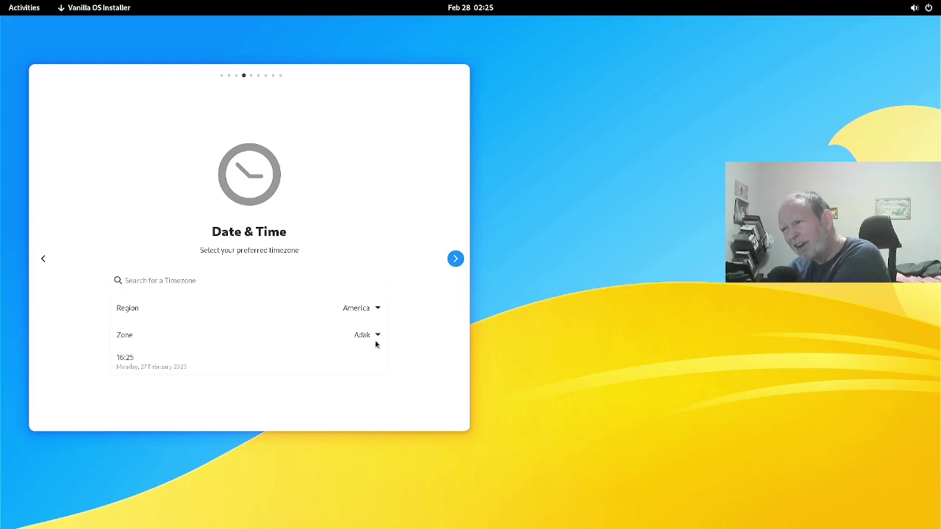
# Select the 238.47 GB sda disk as the install target and reveal Configure.
pyautogui.click(455, 259)
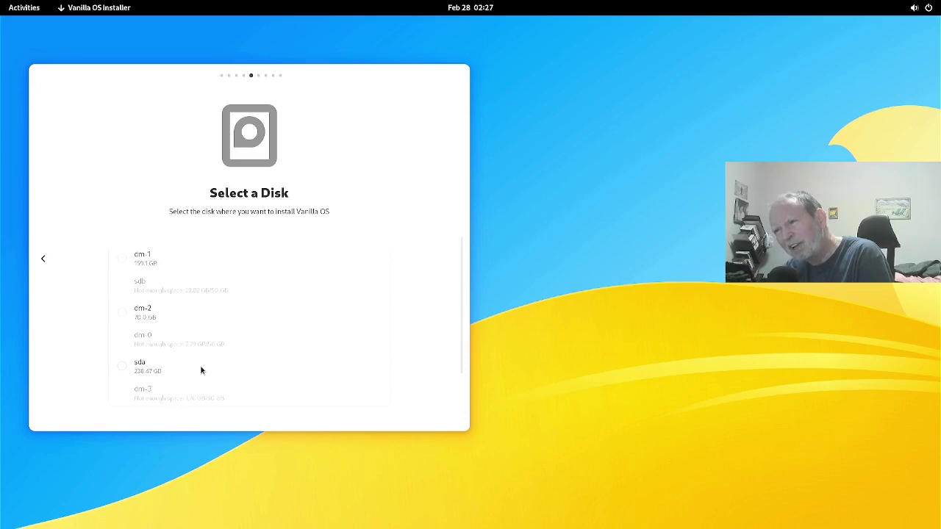
pyautogui.click(201, 370)
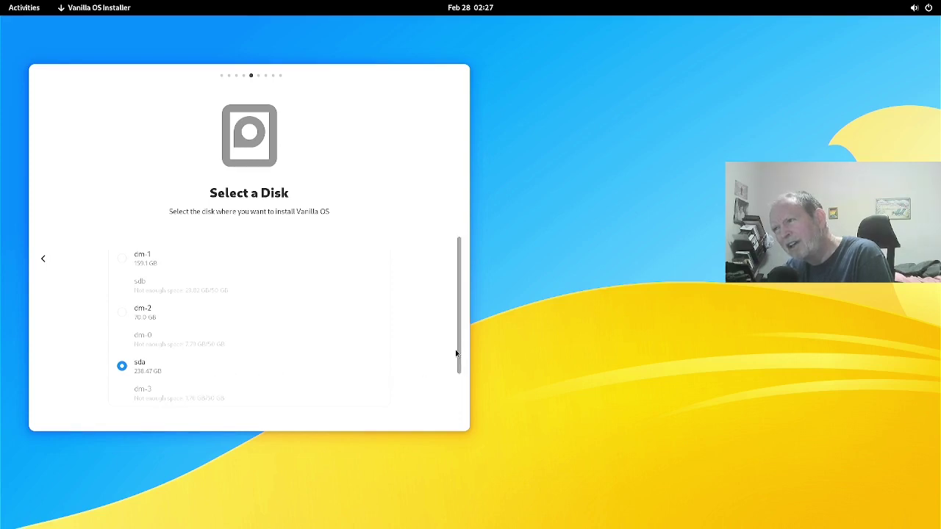
pyautogui.moveTo(461, 351); pyautogui.dragTo(457, 397)
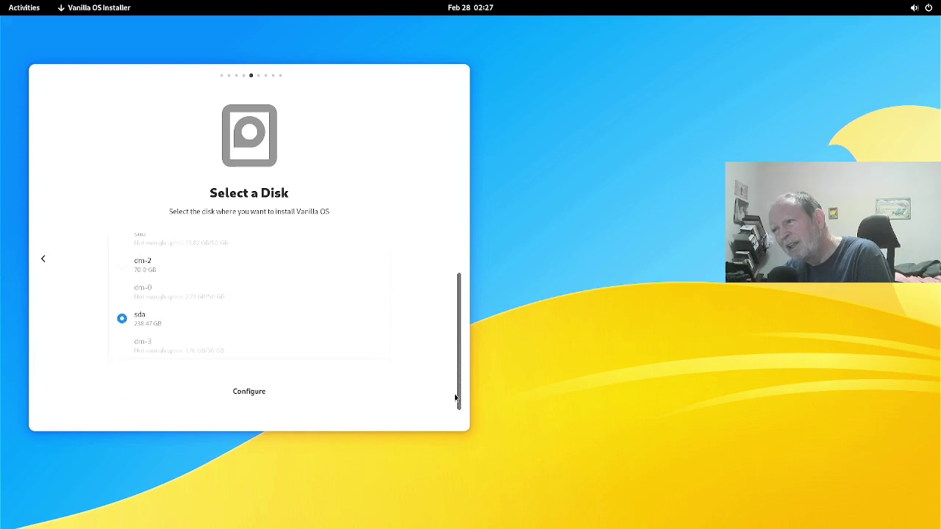
# Configure /dev/sda for entire-disk installation and confirm the disk changes.
pyautogui.click(257, 391)
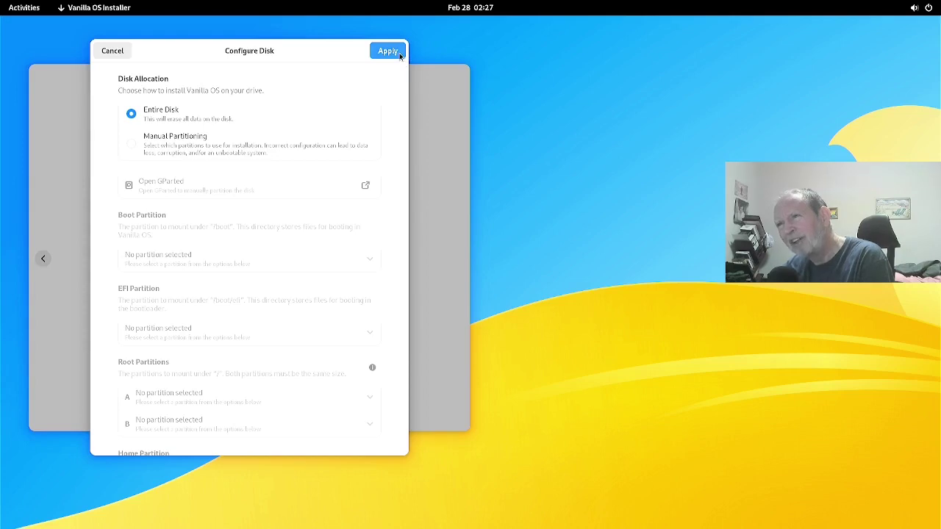
pyautogui.click(388, 51)
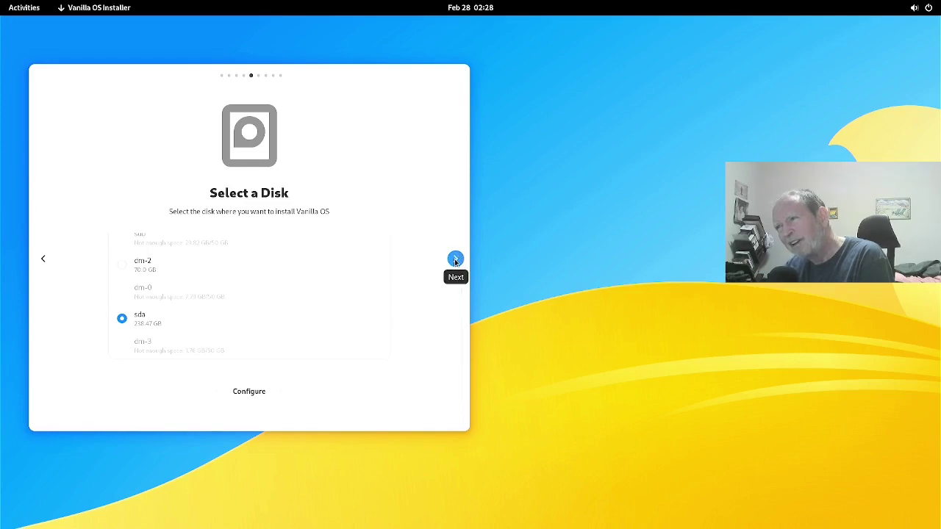
pyautogui.click(456, 260)
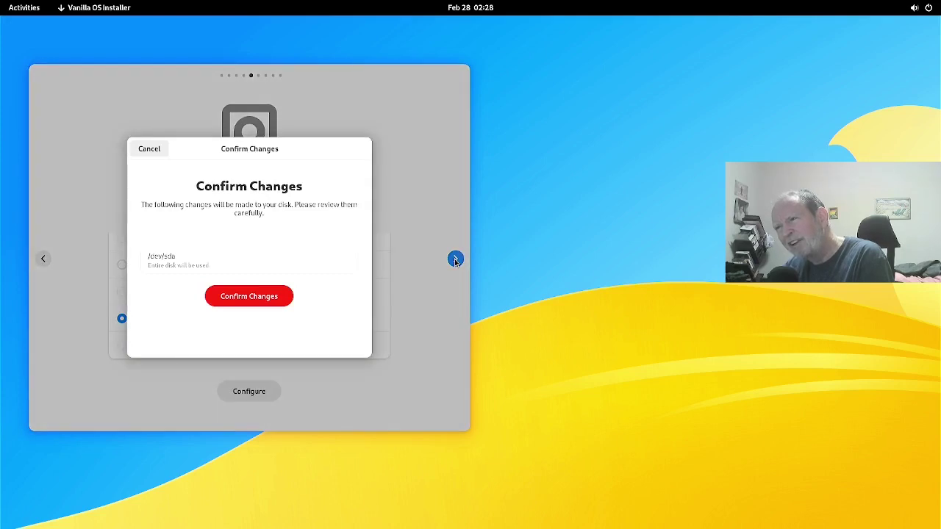
pyautogui.click(271, 300)
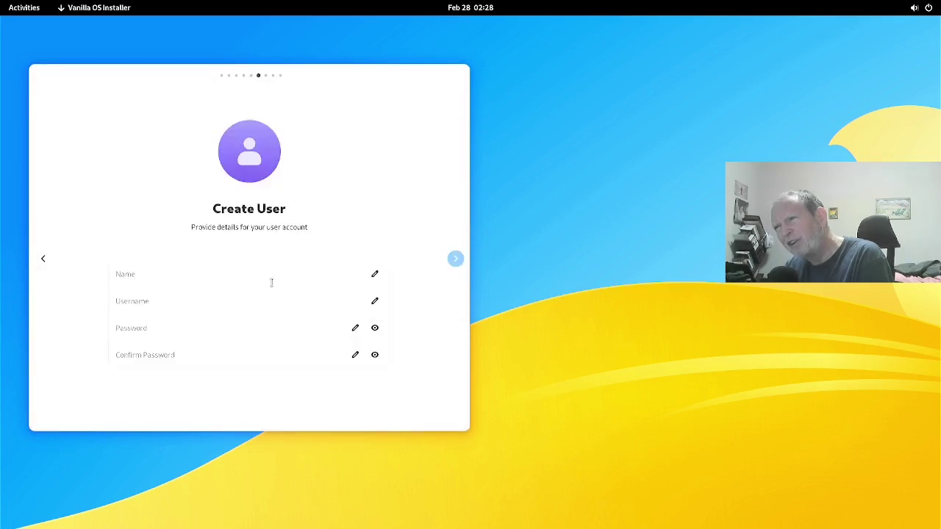
# Enter the account's full name and a username on the Create User page.
pyautogui.click(271, 280)
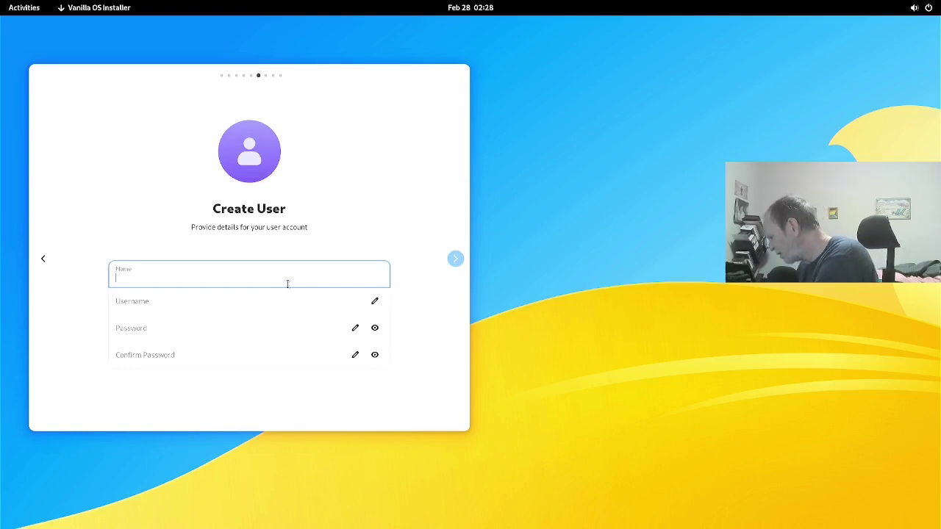
pyautogui.write('R')
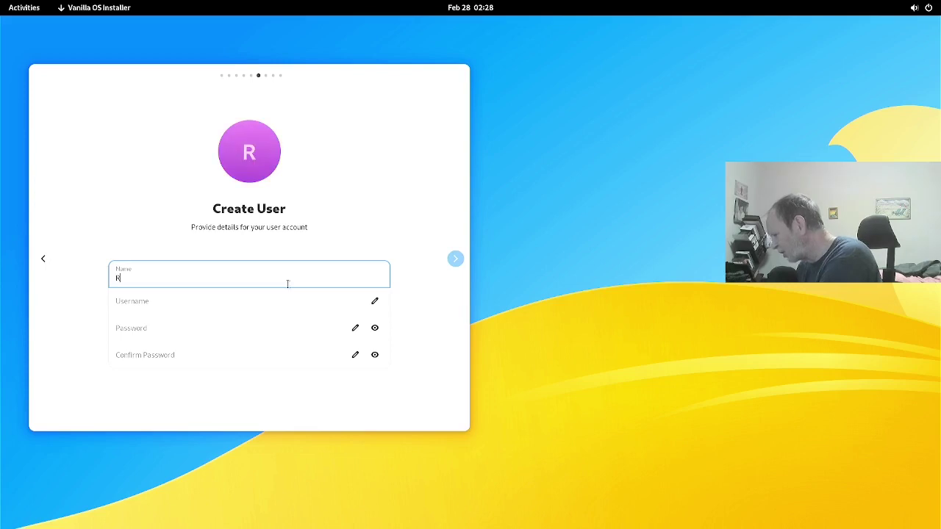
pyautogui.write('ick Col')
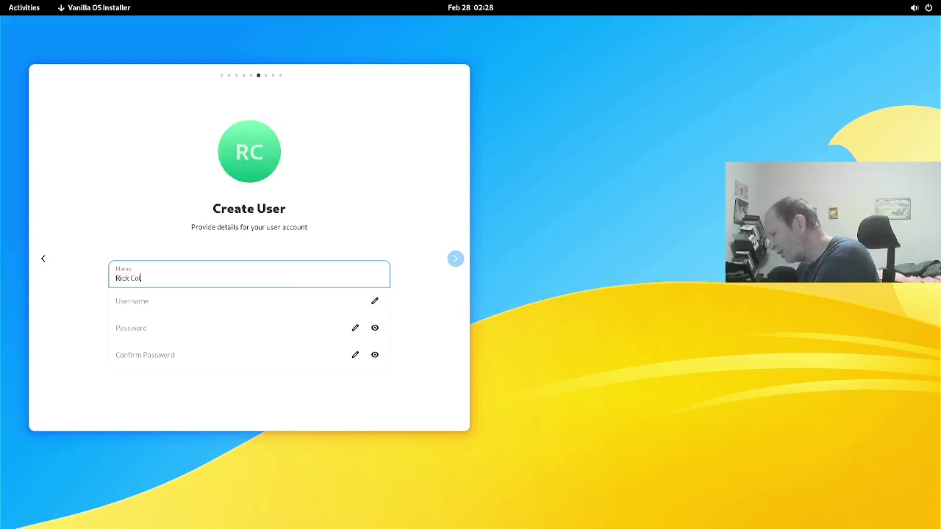
pyautogui.write('l')
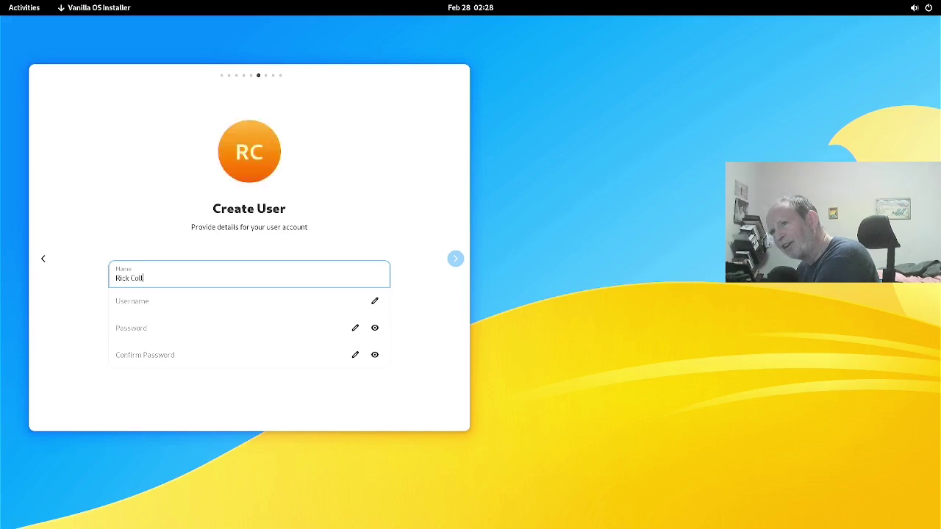
pyautogui.press('BackSpace')
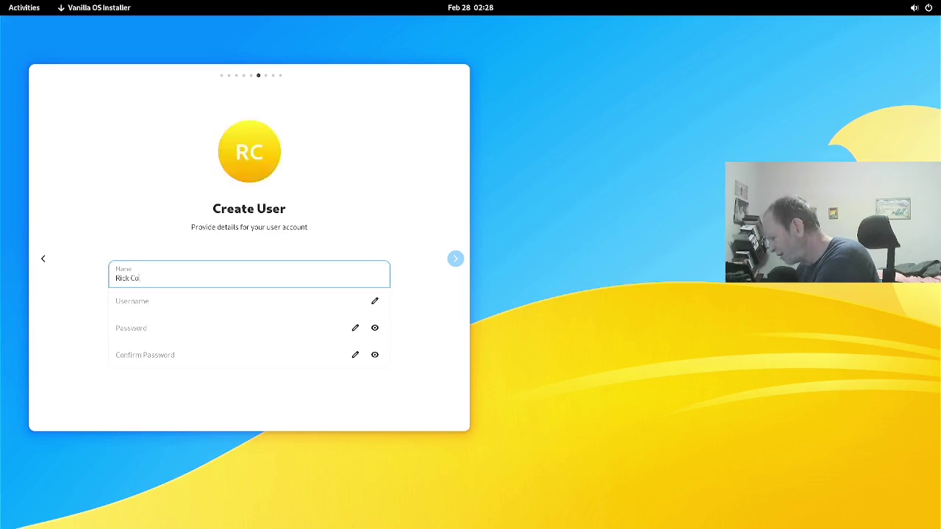
pyautogui.write('pple')
pyautogui.press('Tab')
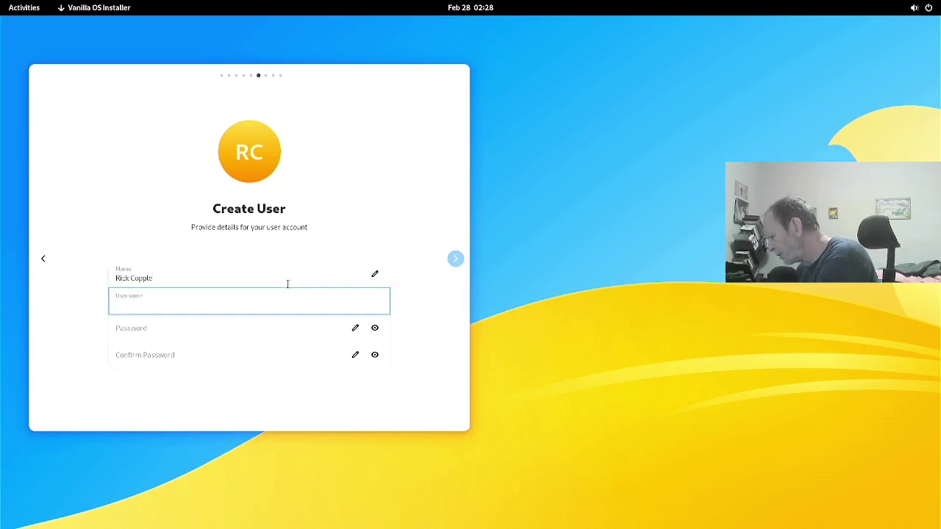
pyautogui.write('rick')
# Set the account password, retype a matching confirmation, and advance to the summary.
pyautogui.press('Tab')
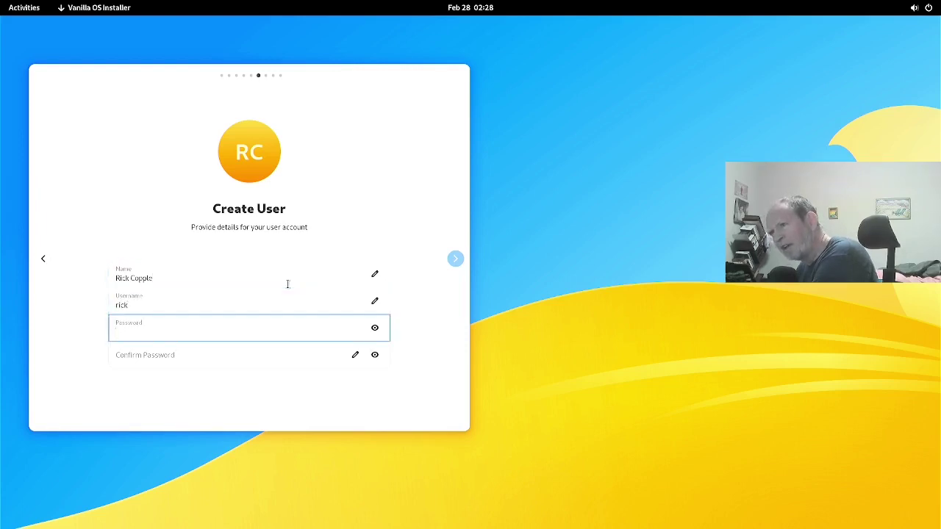
pyautogui.write('••••')
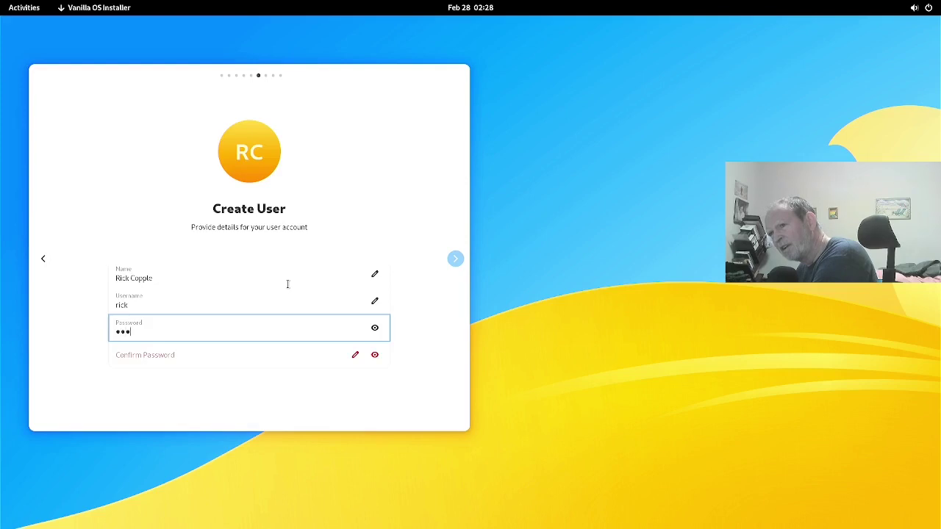
pyautogui.write('••')
pyautogui.press('Tab')
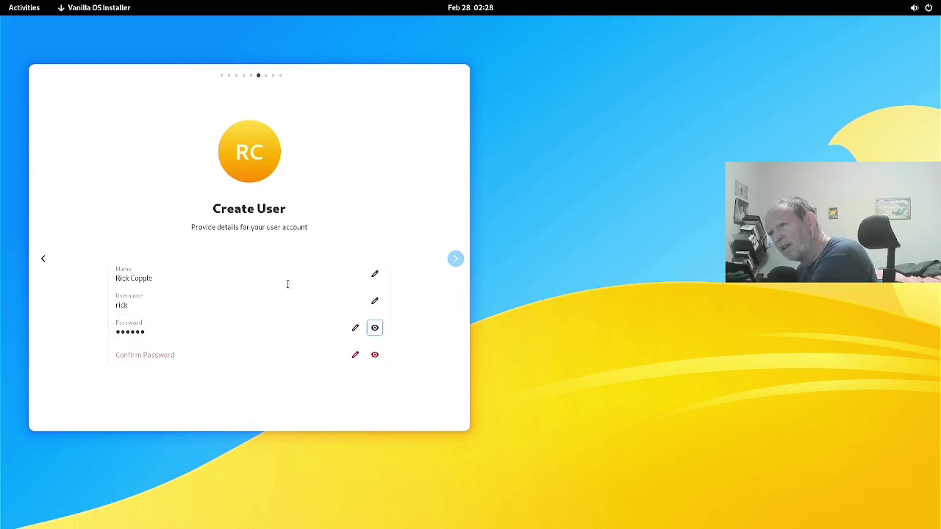
pyautogui.press('Tab')
pyautogui.write('••••••')
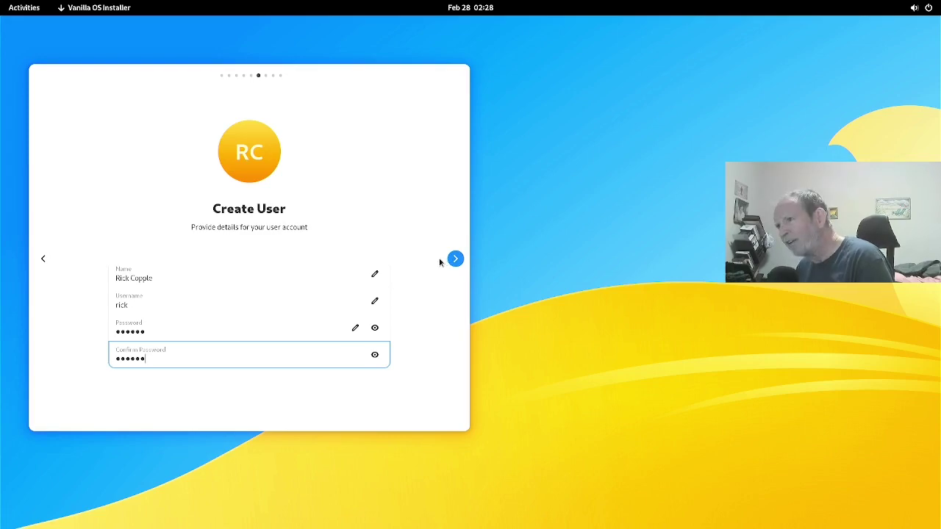
pyautogui.press('BackSpace')
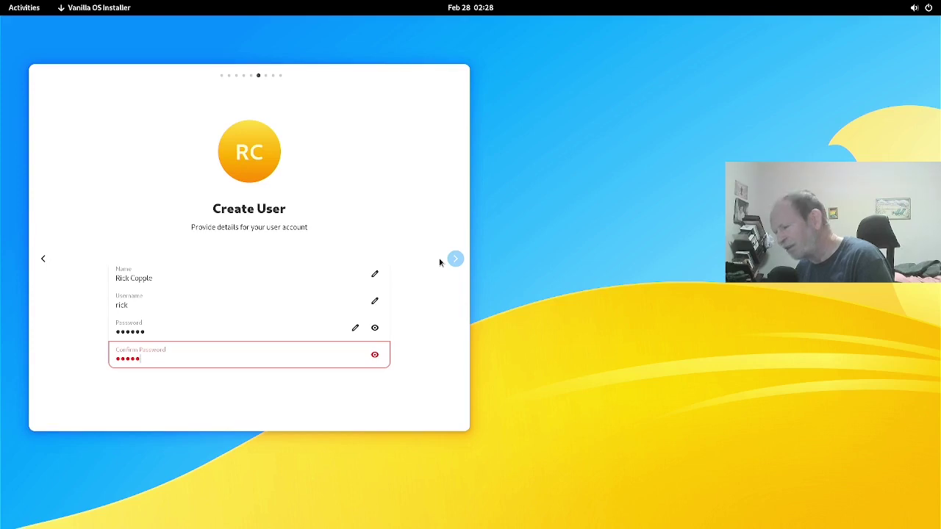
pyautogui.write('•')
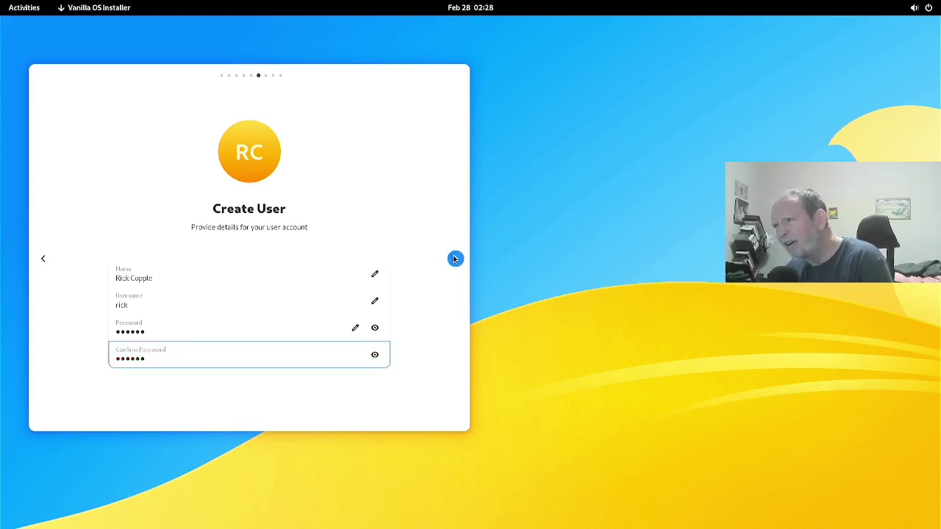
pyautogui.click(455, 258)
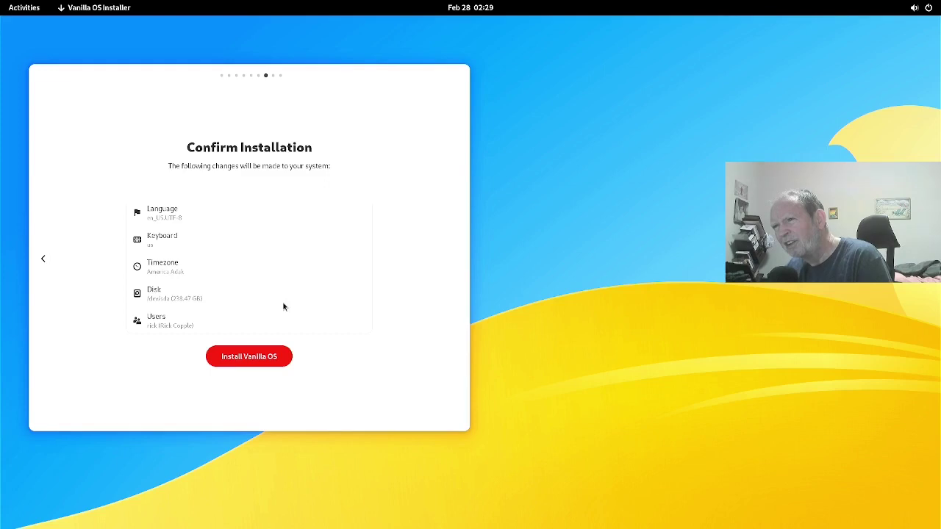
# Launch the installation, then close the installer after the 'Something went wrong' error.
pyautogui.click(259, 356)
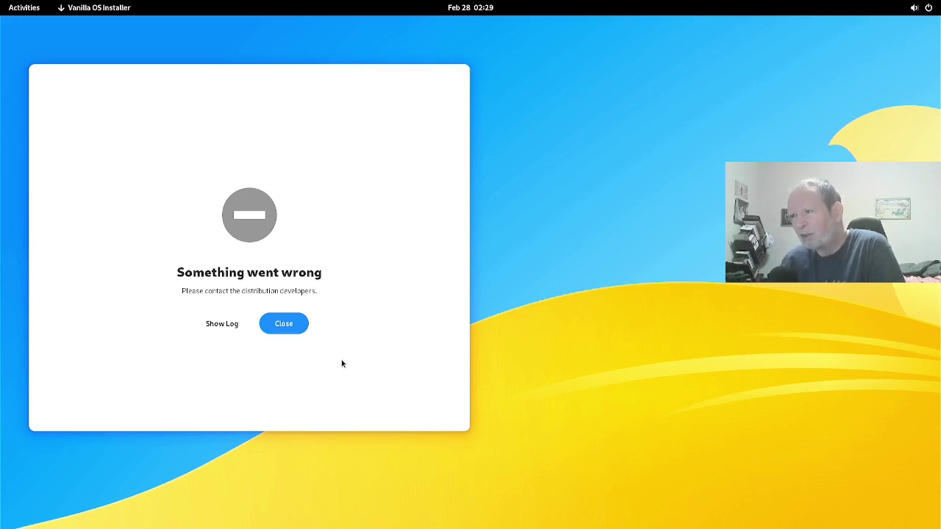
pyautogui.click(284, 324)
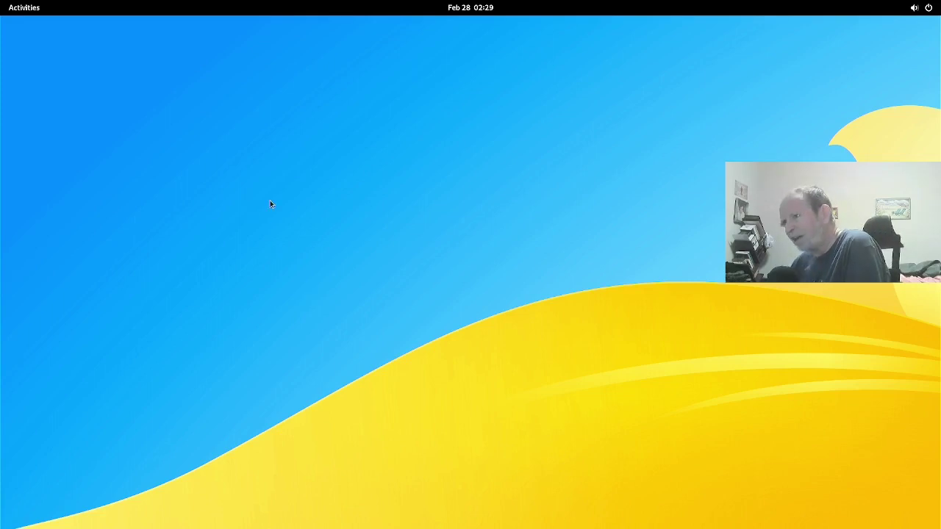
# Launch GParted from the GNOME application grid.
pyautogui.press('super')
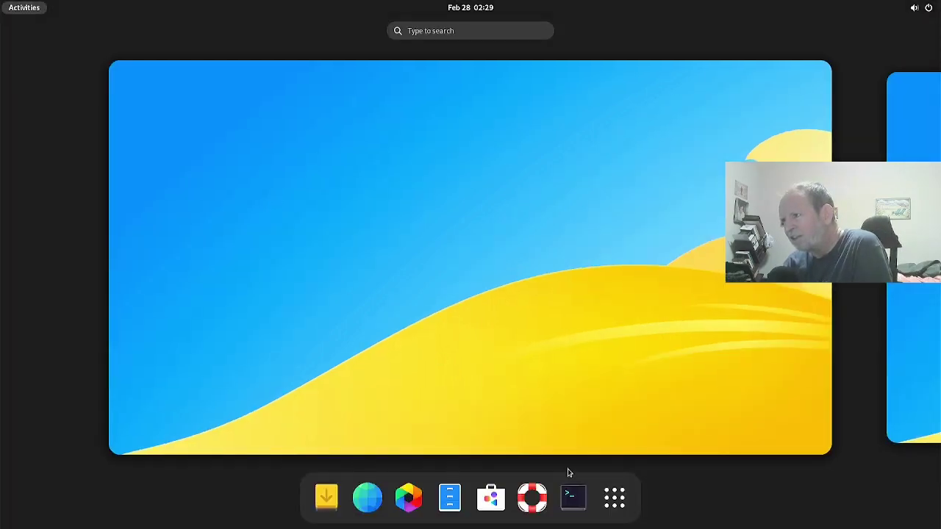
pyautogui.click(605, 502)
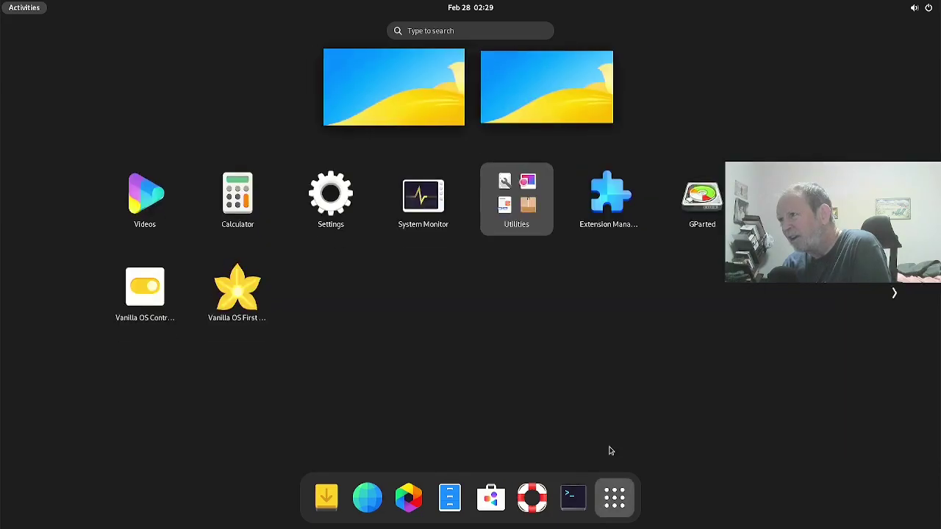
pyautogui.click(702, 197)
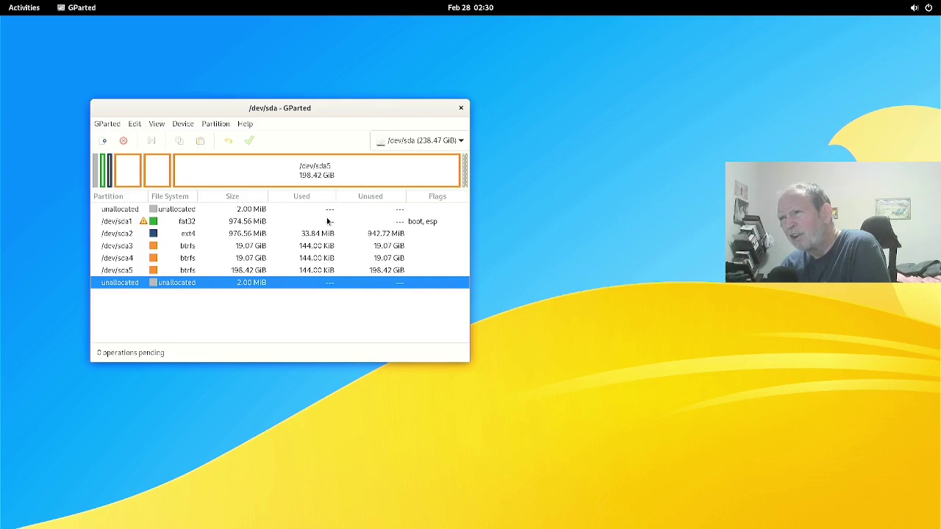
# Create a new gpt partition table on /dev/sda, then close GParted.
pyautogui.click(188, 128)
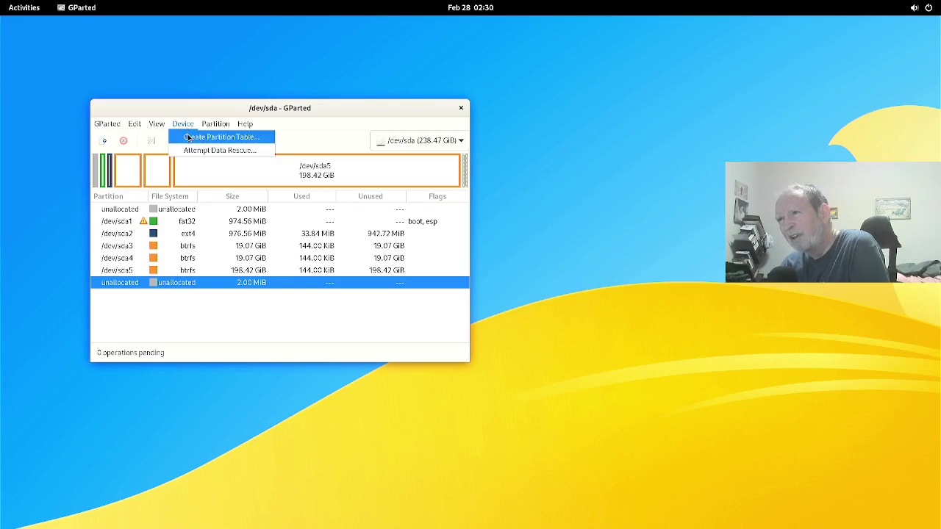
pyautogui.click(188, 137)
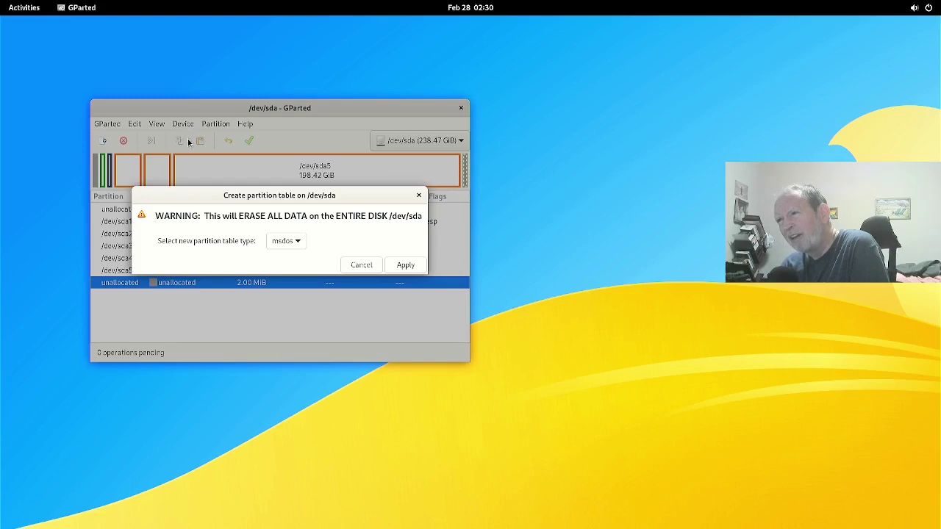
pyautogui.click(295, 241)
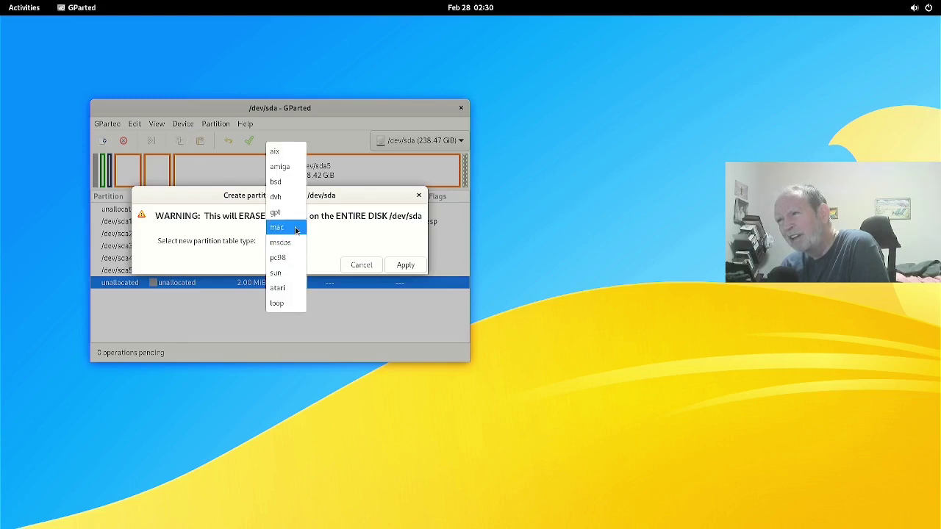
pyautogui.click(297, 213)
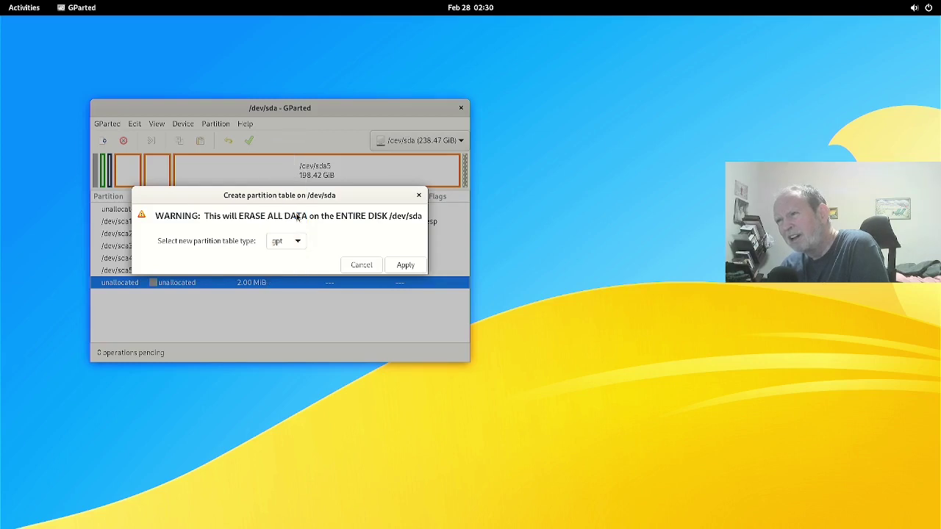
pyautogui.click(403, 265)
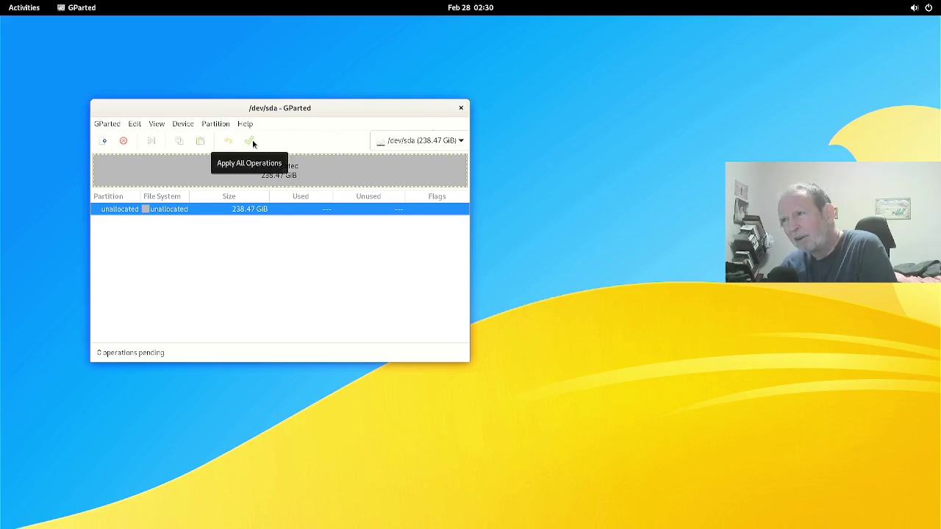
pyautogui.click(461, 110)
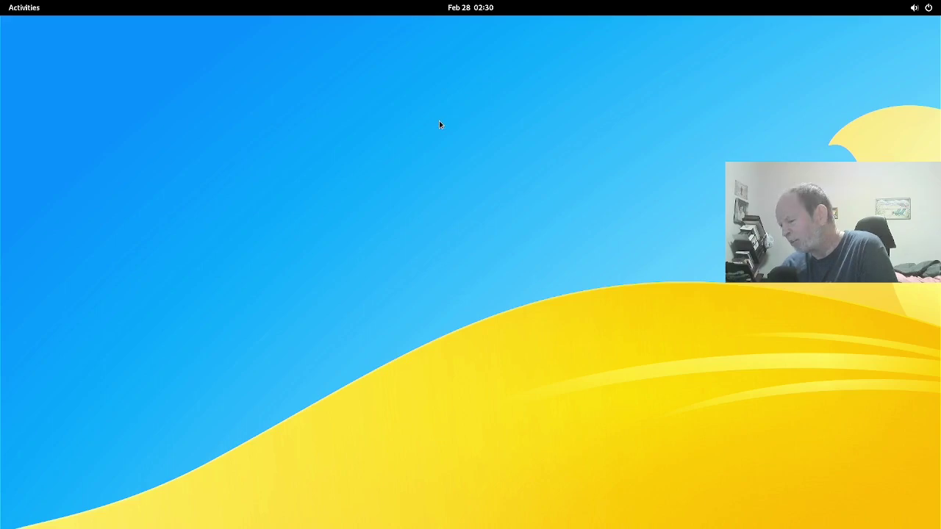
# Relaunch the Vanilla OS Installer via the 'inst' search and start the installation again.
pyautogui.press('super')
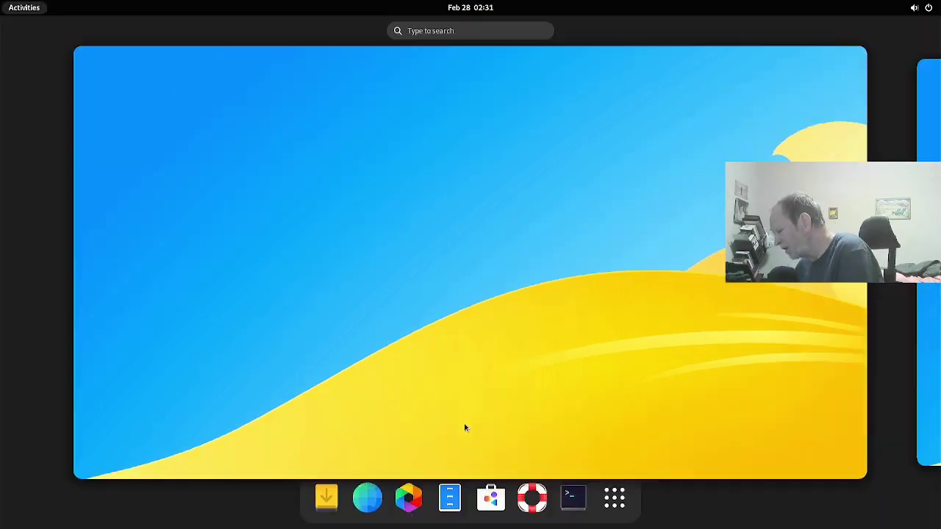
pyautogui.write('inst')
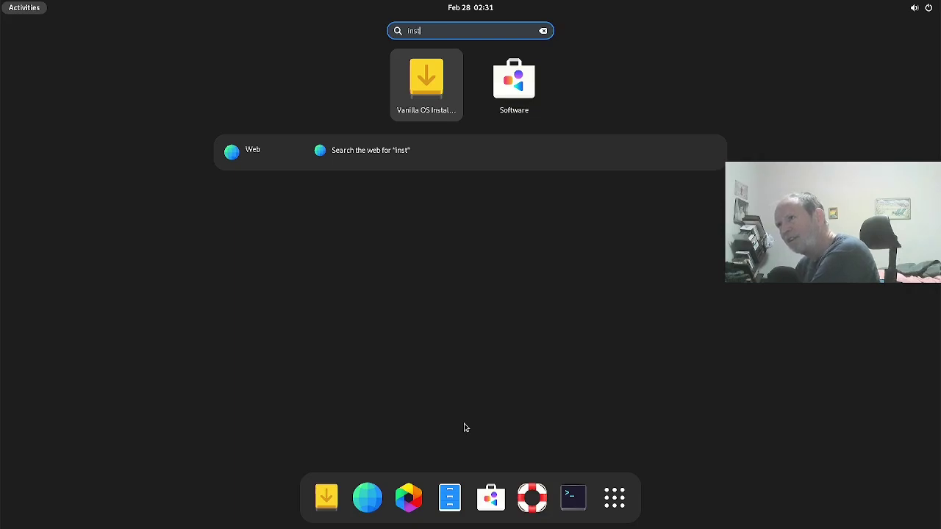
pyautogui.press('Return')
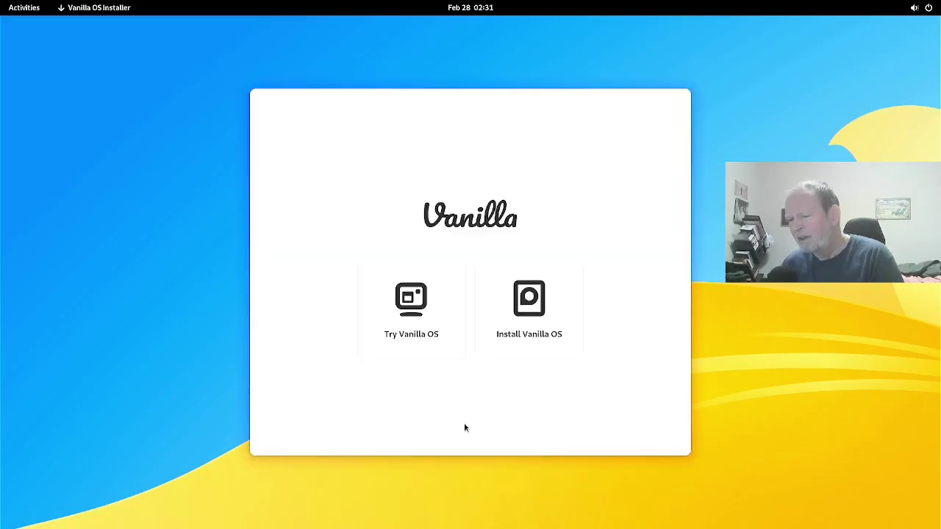
pyautogui.click(526, 287)
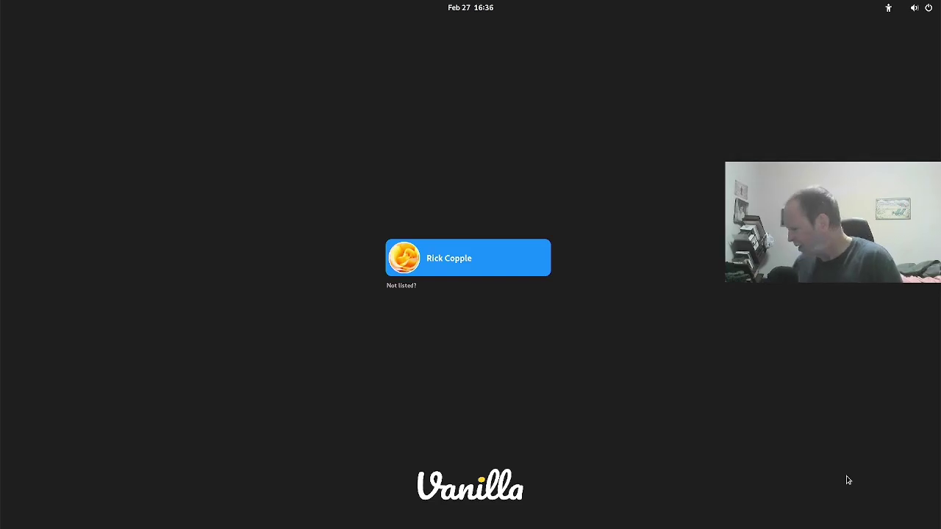
# Select the new user at the GNOME login screen and check the session gear menu.
pyautogui.press('Return')
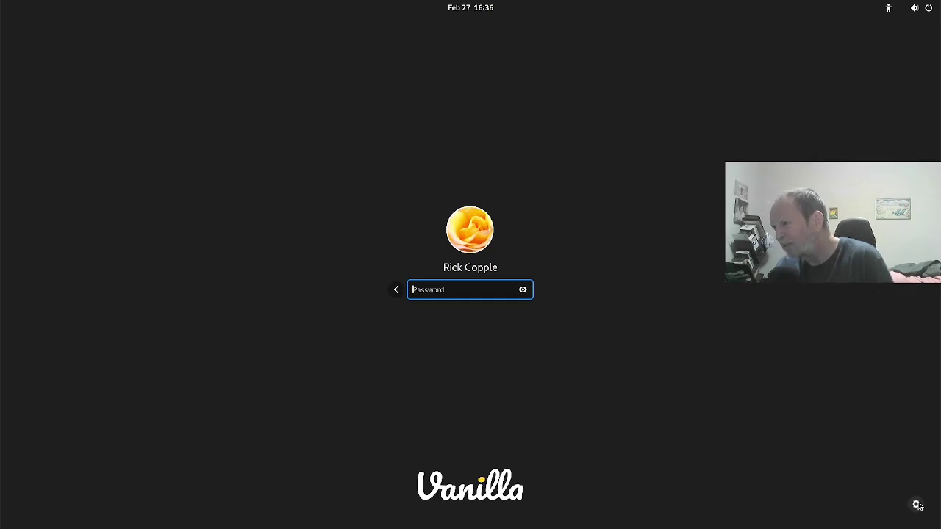
pyautogui.click(916, 505)
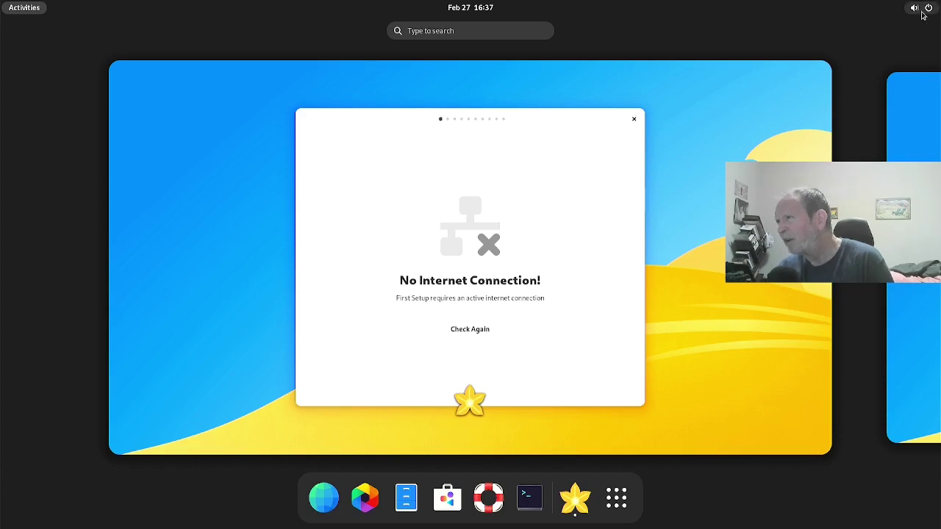
# Connect to the home Wi-Fi network from quick settings, entering the network password.
pyautogui.click(923, 14)
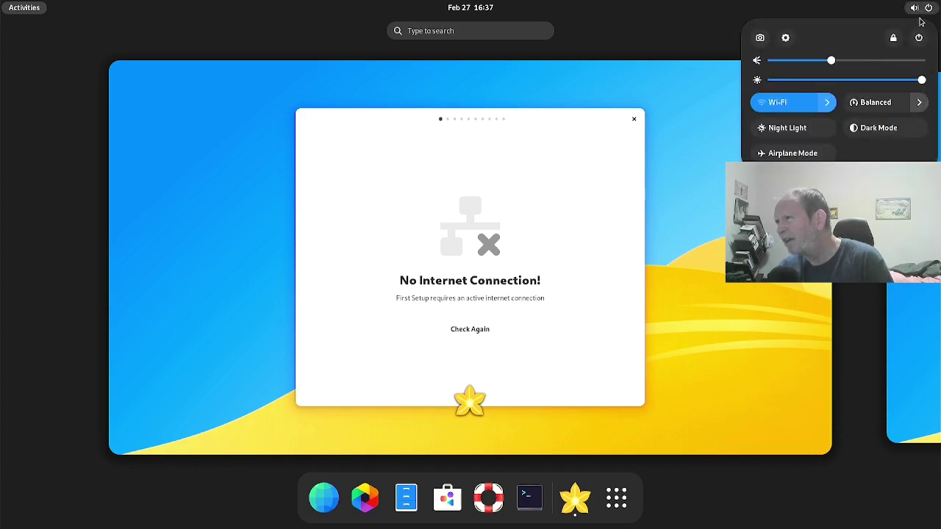
pyautogui.click(828, 102)
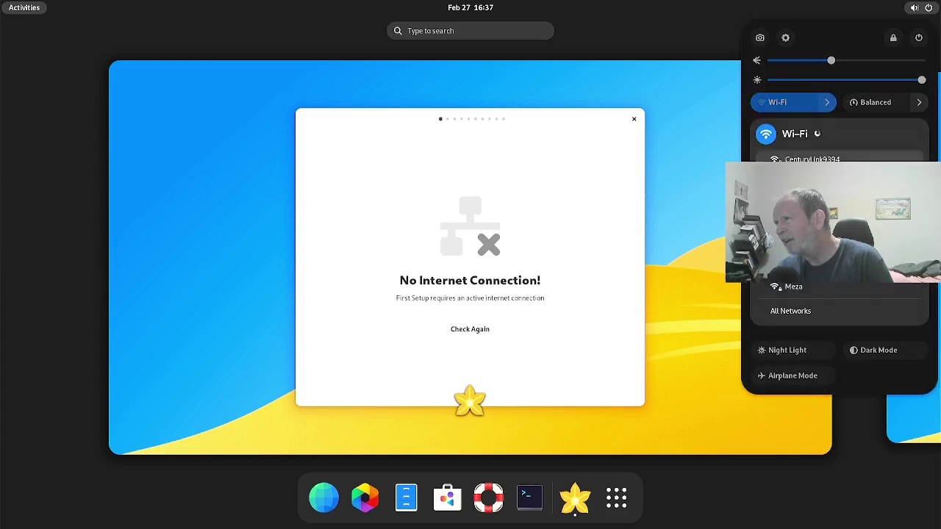
pyautogui.click(809, 184)
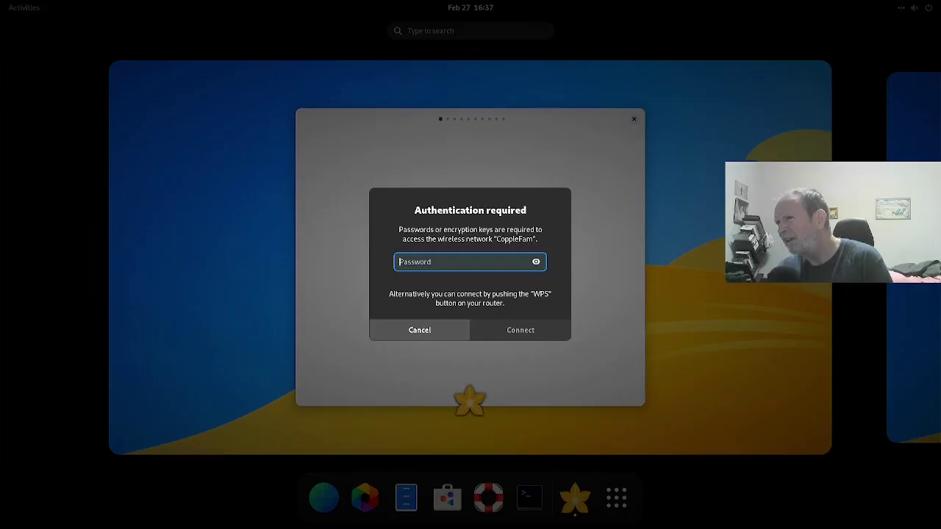
pyautogui.write('••')
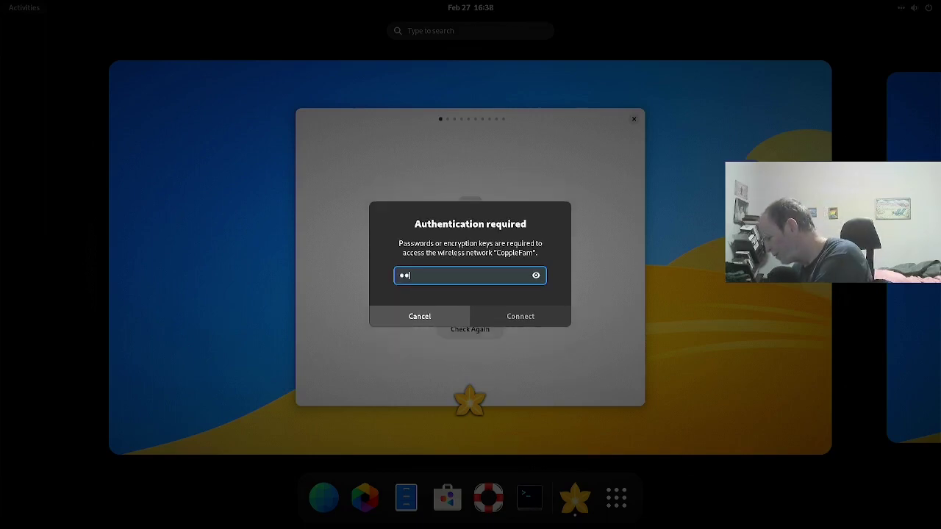
pyautogui.write('•••••')
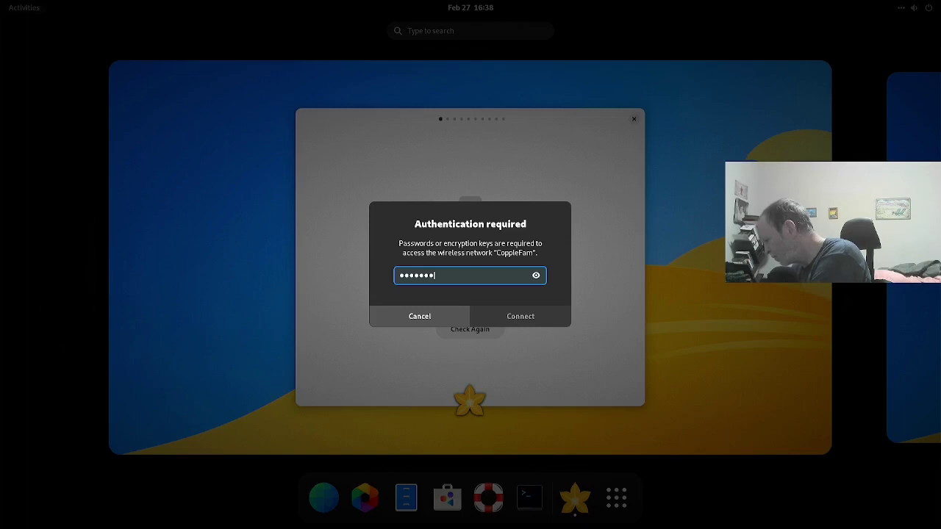
pyautogui.write('•••••')
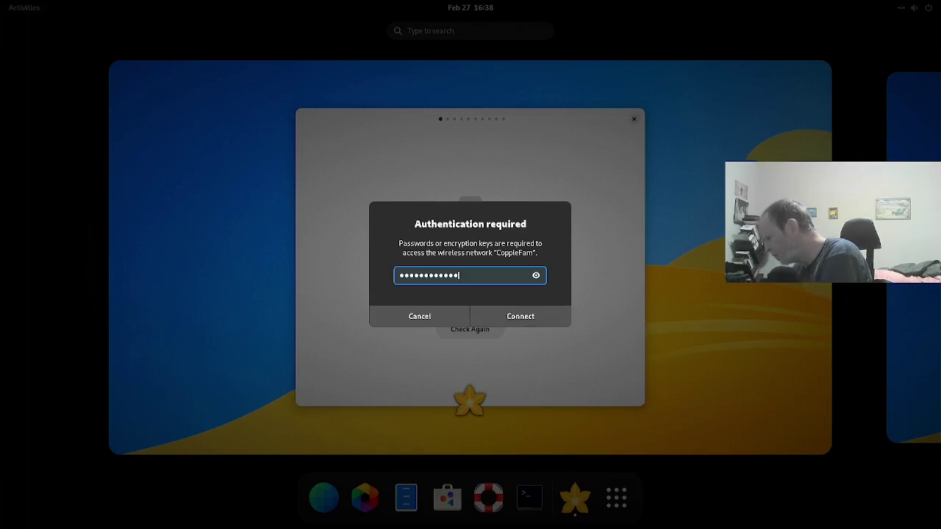
pyautogui.press('Return')
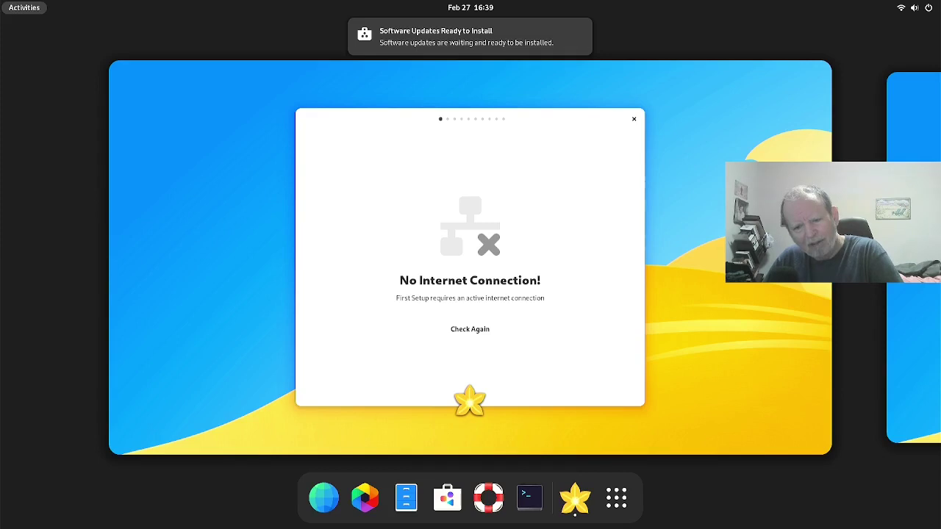
# Close the Vanilla OS First Setup window with its X button.
pyautogui.click(633, 118)
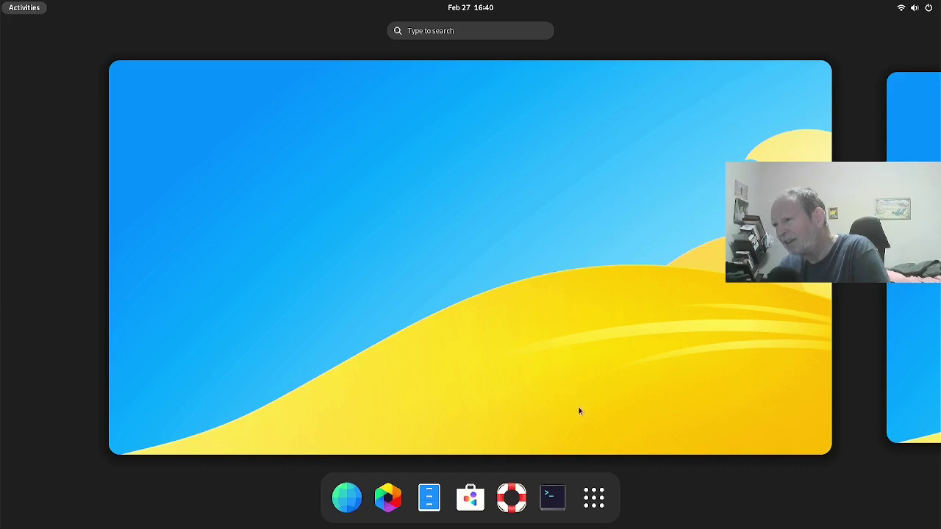
# Launch GNOME Settings from the app list and go to the Date & Time page.
pyautogui.click(592, 497)
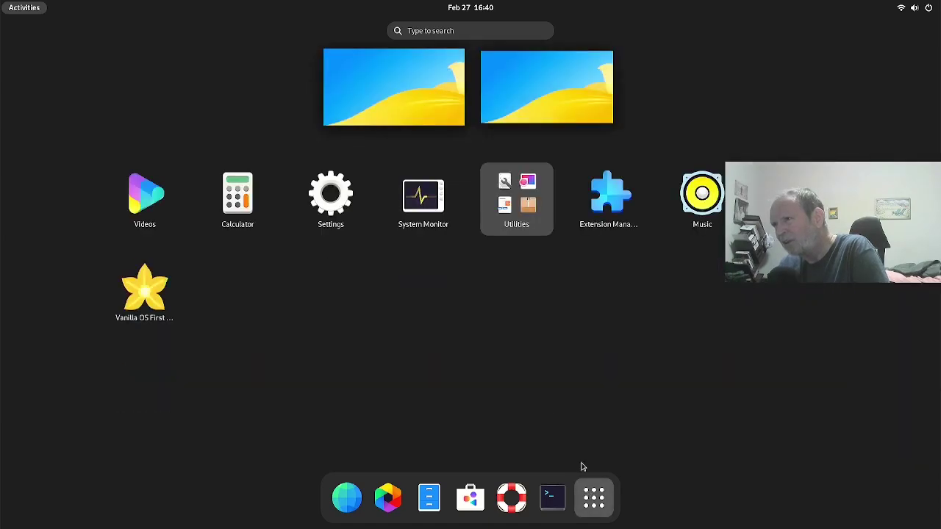
pyautogui.click(331, 200)
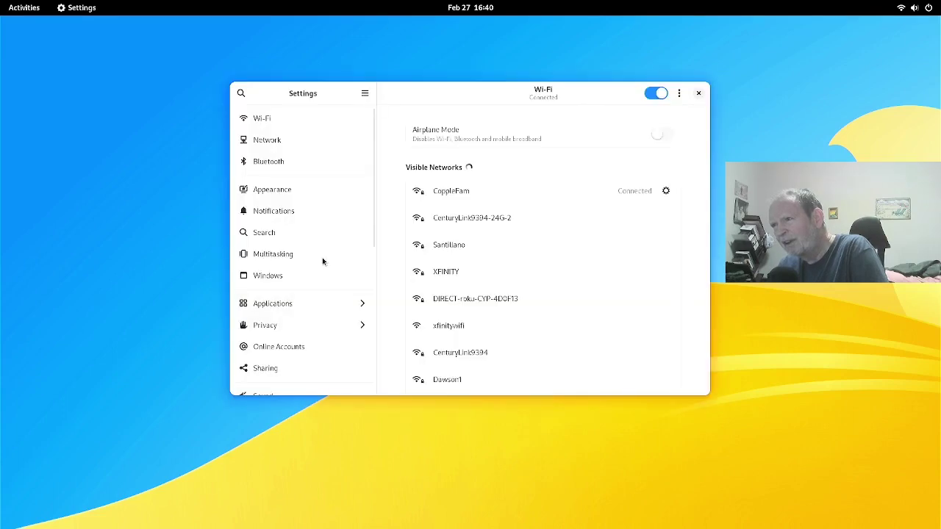
pyautogui.scroll(-1, 336, 250)
pyautogui.scroll(-2, 337, 252)
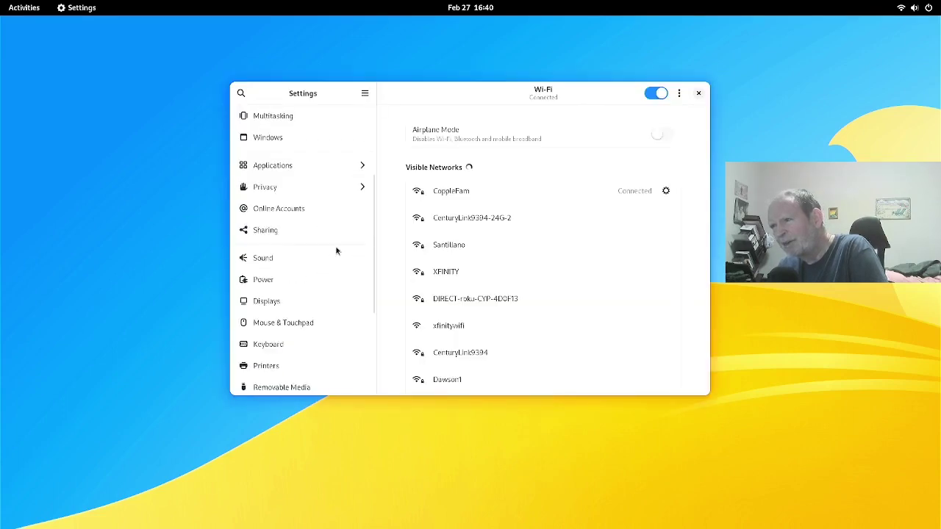
pyautogui.scroll(-2, 336, 251)
pyautogui.scroll(-2, 337, 251)
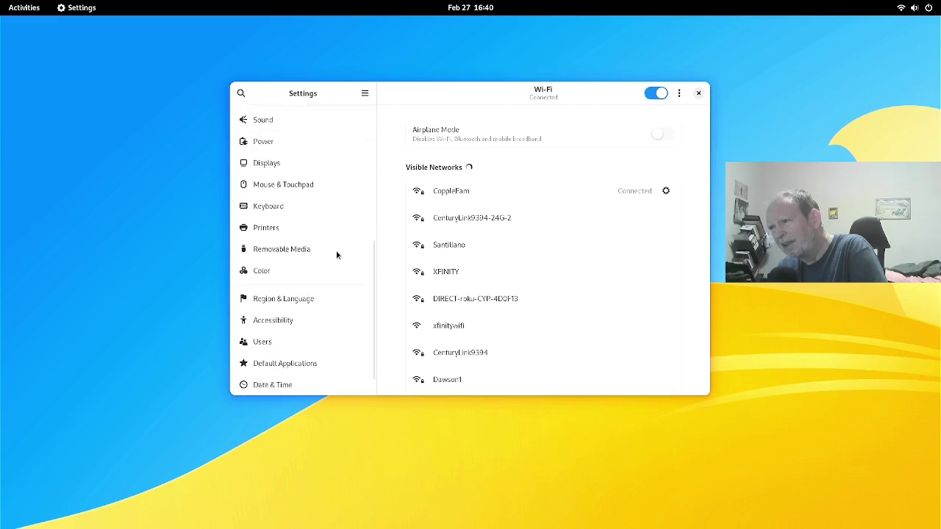
pyautogui.click(274, 386)
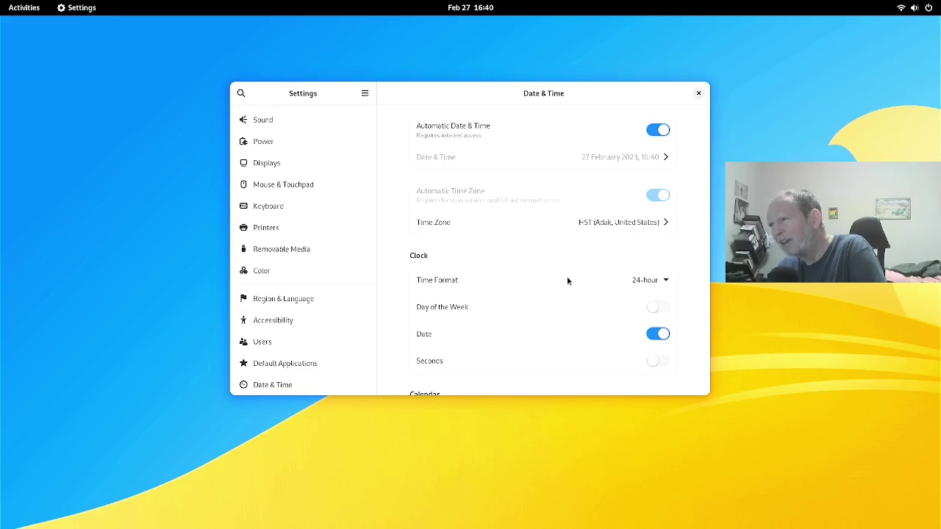
# Set the Time Format to AM / PM.
pyautogui.click(668, 283)
pyautogui.click(668, 285)
pyautogui.click(667, 284)
pyautogui.click(667, 284)
pyautogui.click(667, 285)
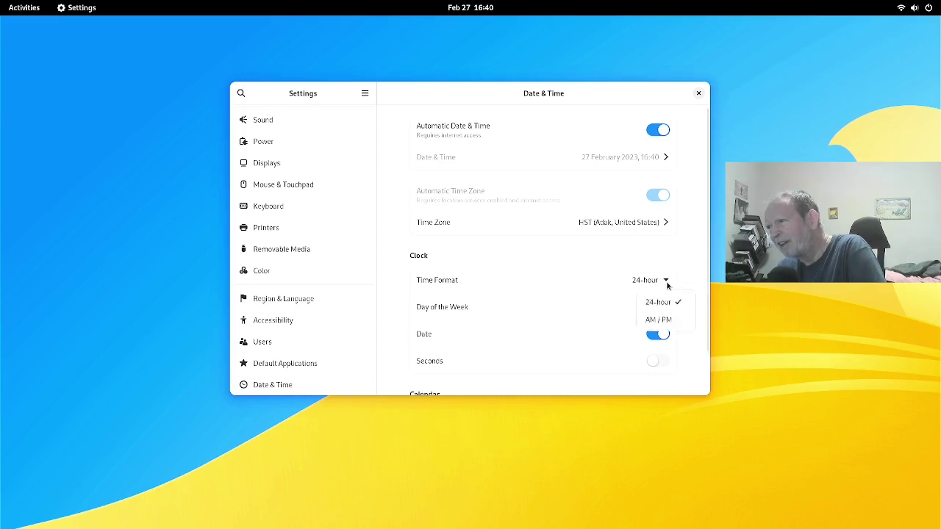
pyautogui.click(659, 321)
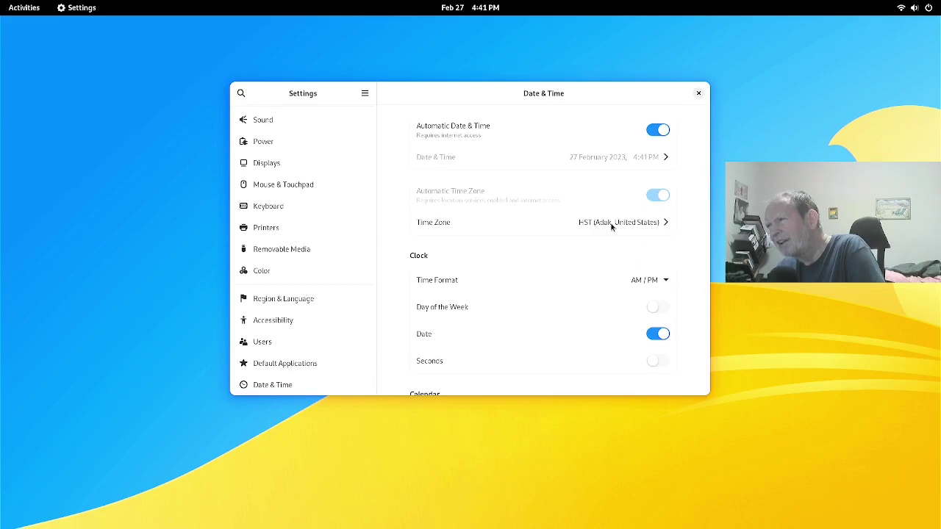
# Set the time zone to MST (Denver, United States) on the map.
pyautogui.click(620, 222)
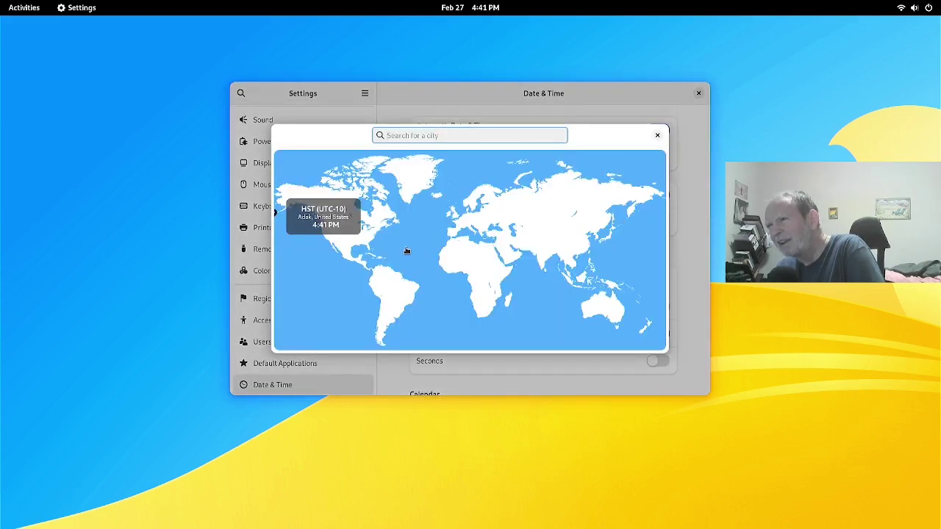
pyautogui.click(342, 239)
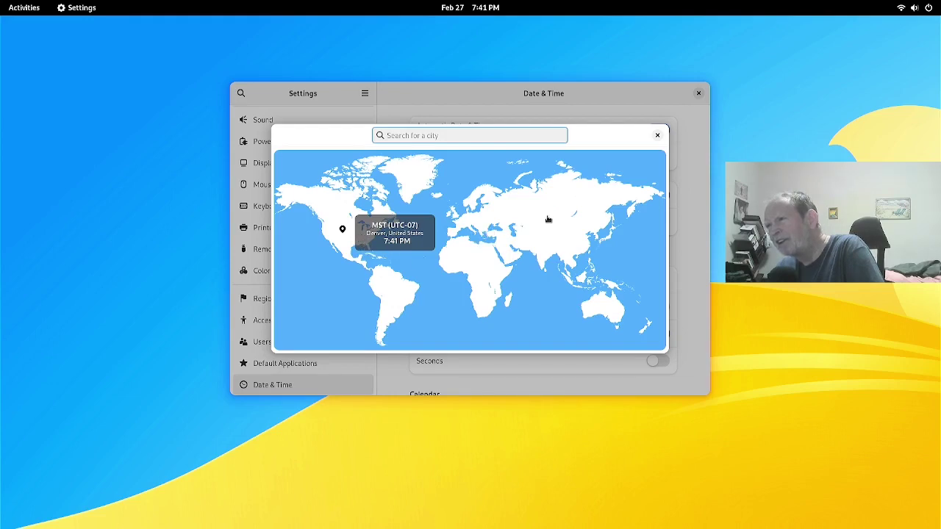
pyautogui.click(658, 137)
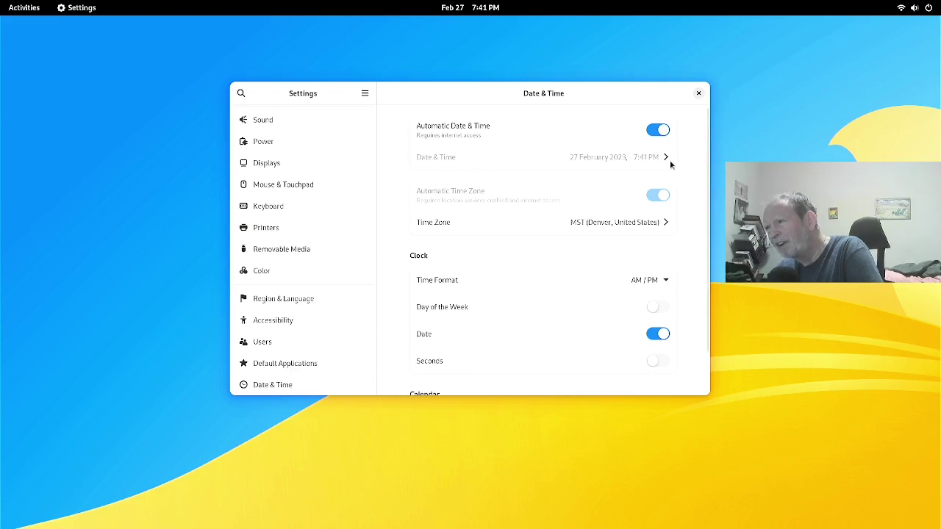
# Close GNOME Settings and bring up the application grid with the Super key.
pyautogui.click(698, 94)
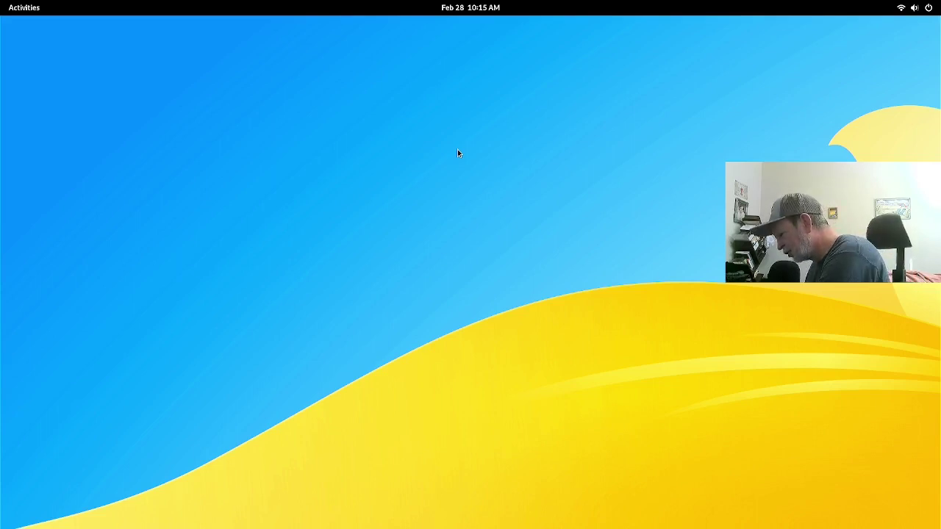
pyautogui.press('super')
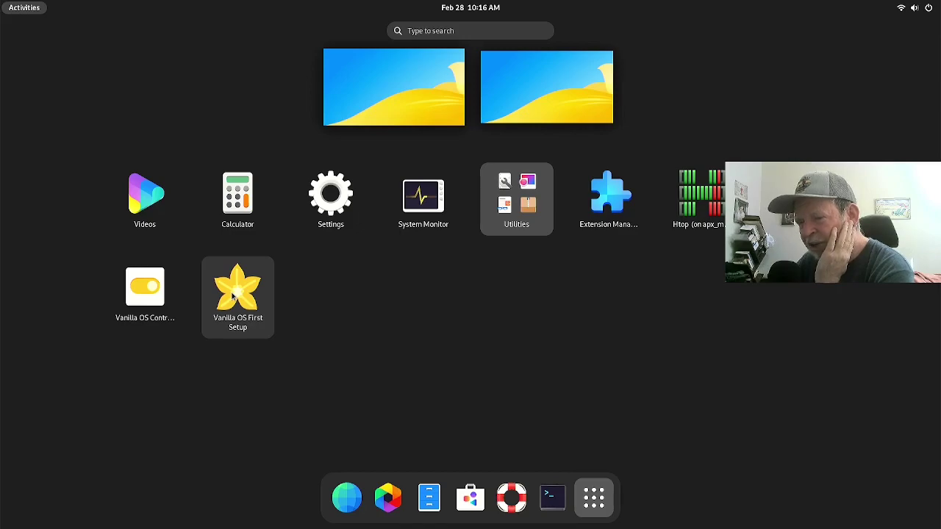
# Relaunch Vanilla OS First Setup, start the wizard, and choose the Dark color scheme.
pyautogui.click(235, 294)
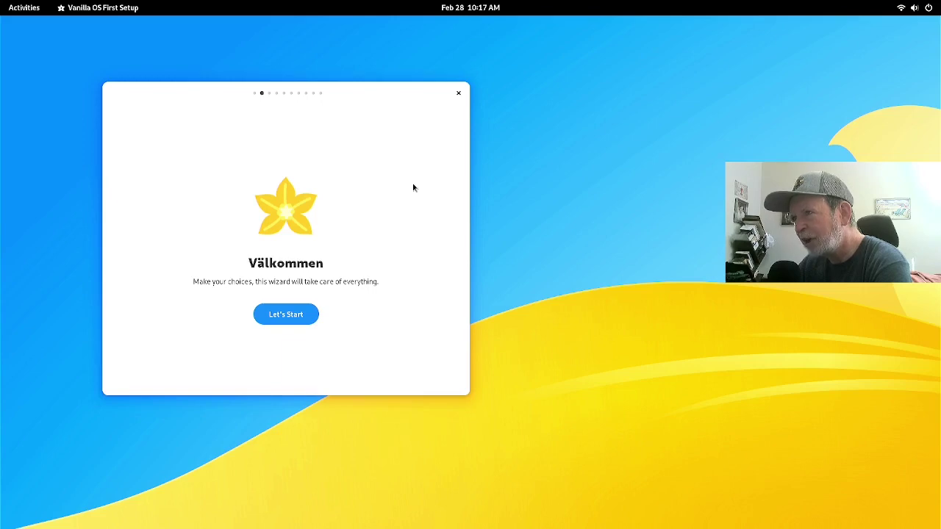
pyautogui.click(280, 314)
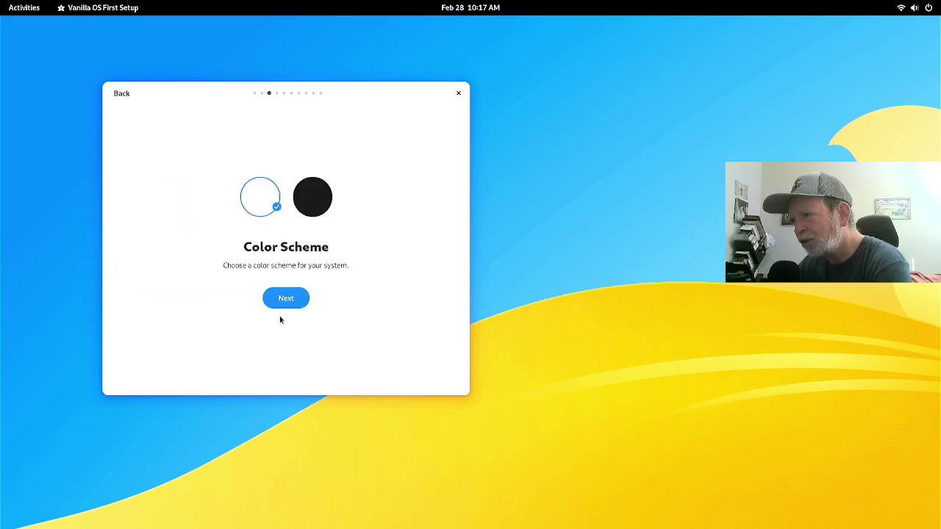
pyautogui.click(318, 212)
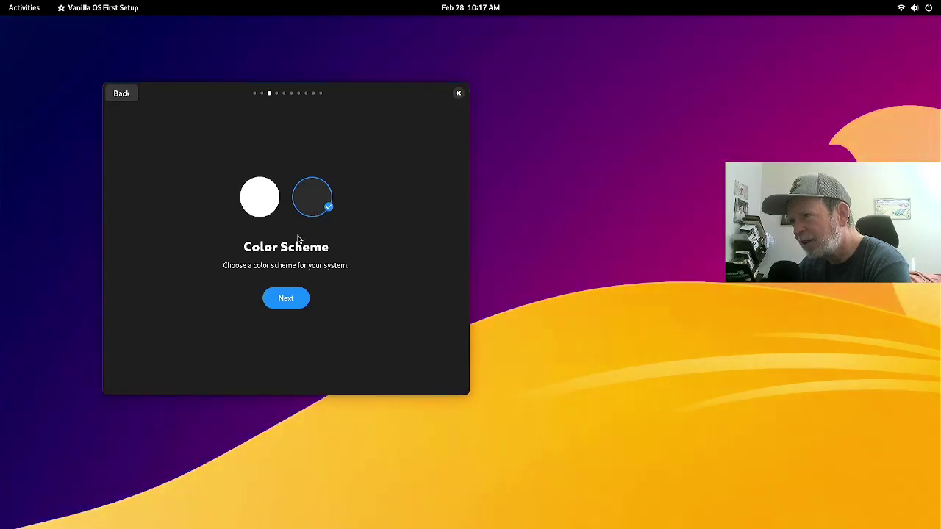
# Keep Flatpak and AppImage enabled, then add Office and Common Utilities to Core Applications.
pyautogui.click(278, 297)
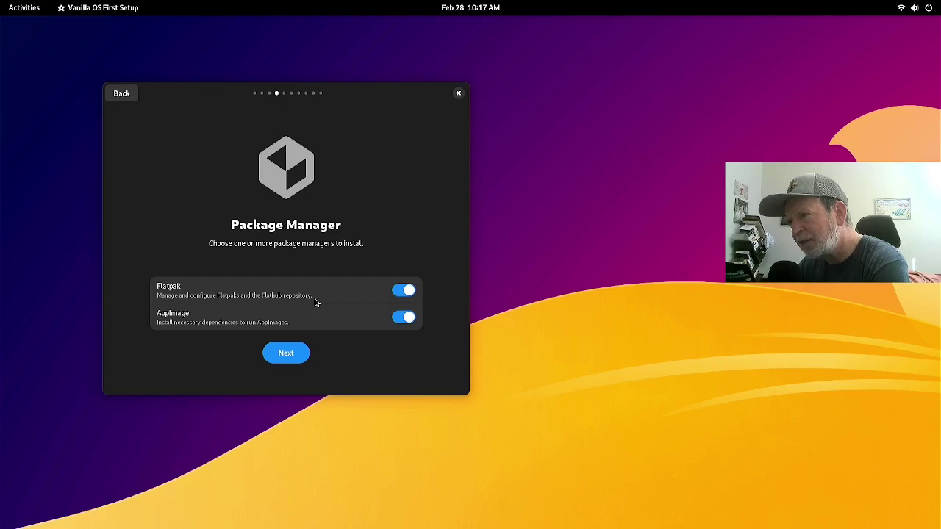
pyautogui.click(402, 291)
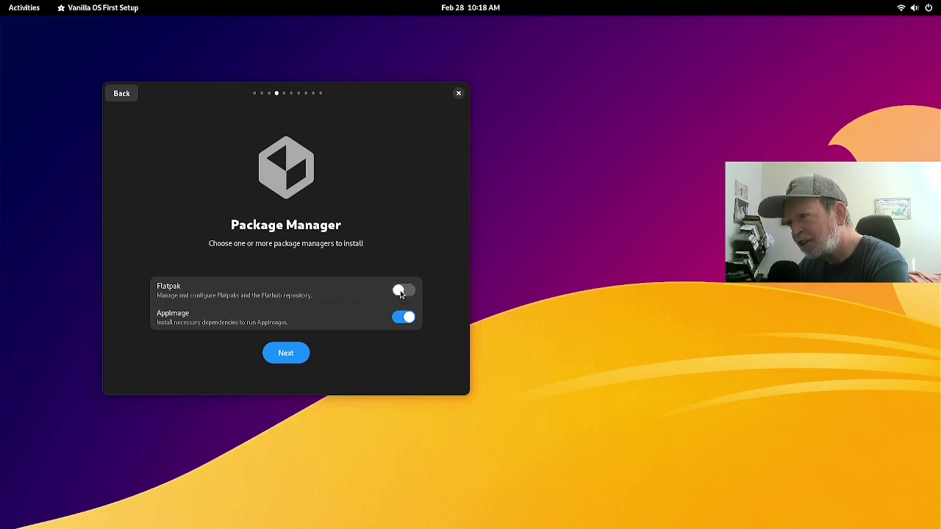
pyautogui.click(402, 292)
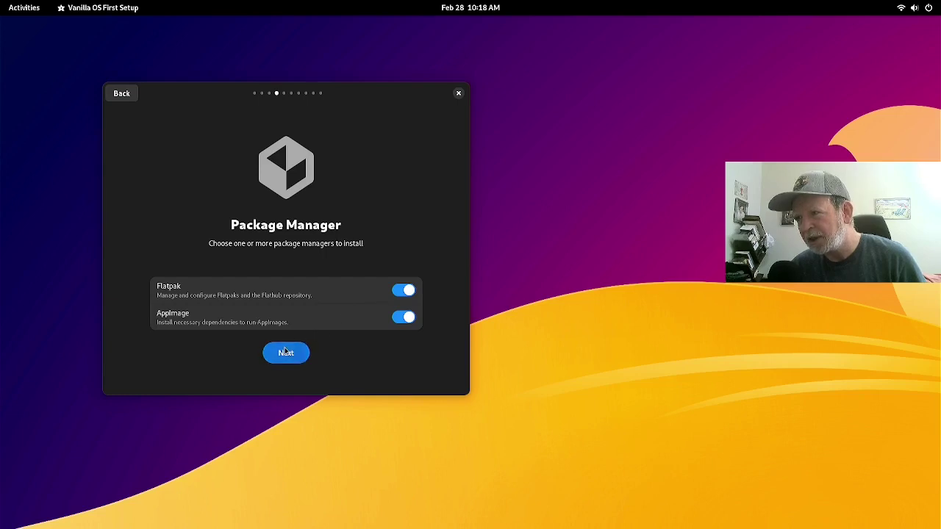
pyautogui.click(286, 352)
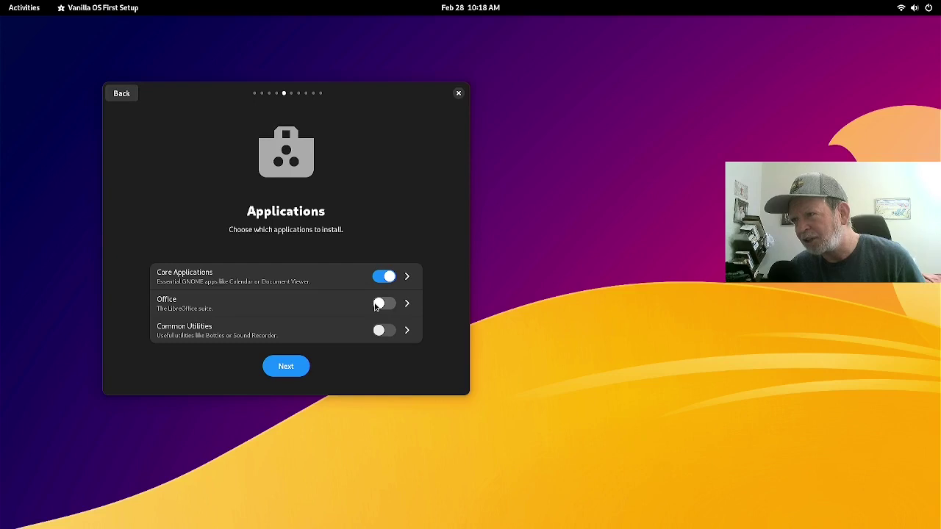
pyautogui.click(380, 303)
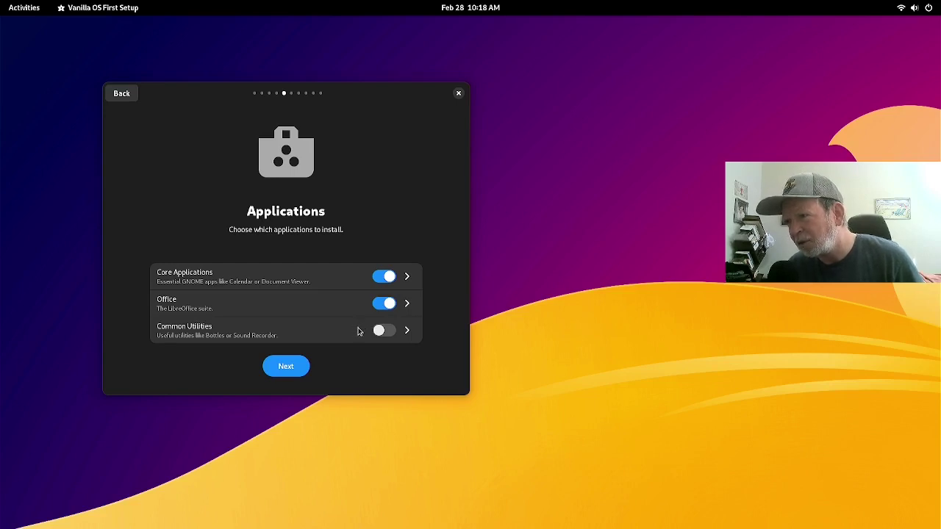
pyautogui.click(380, 331)
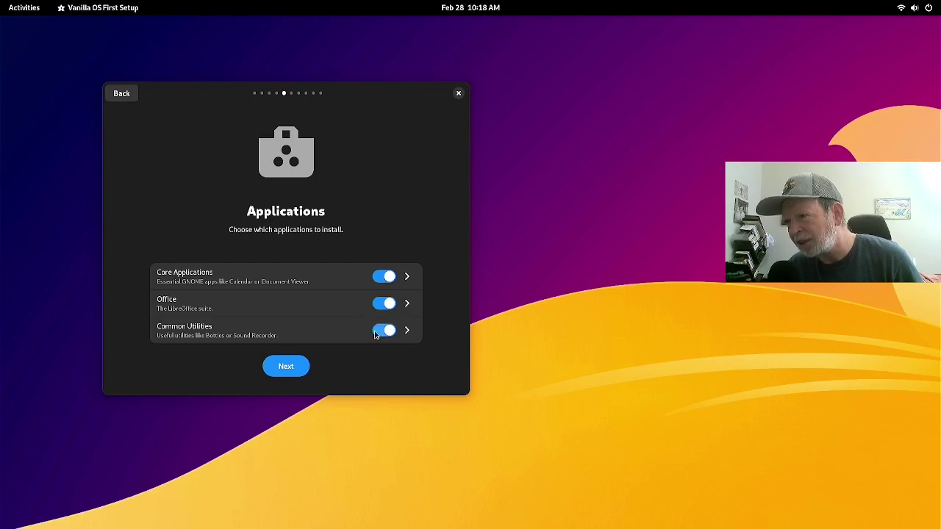
pyautogui.click(288, 366)
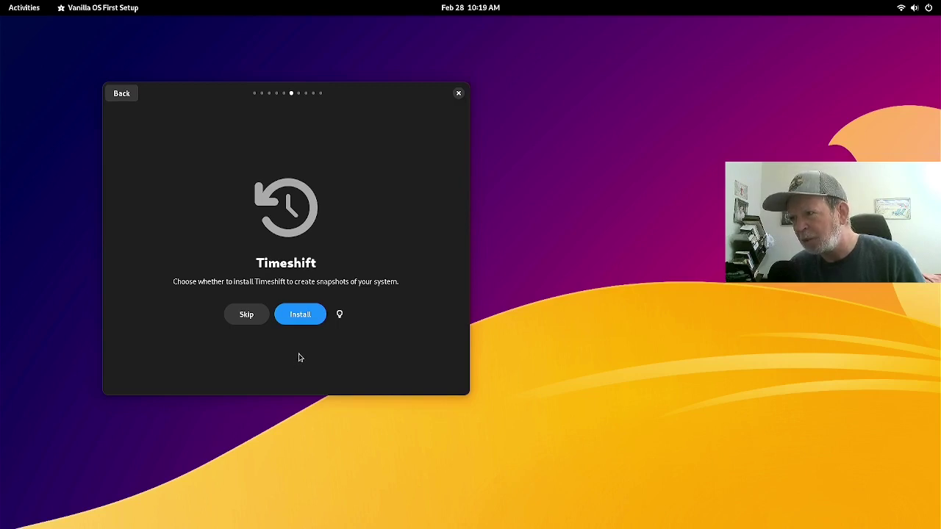
# Opt to install Timeshift and restricted codecs, enable Apport crash reporting, and continue.
pyautogui.click(301, 316)
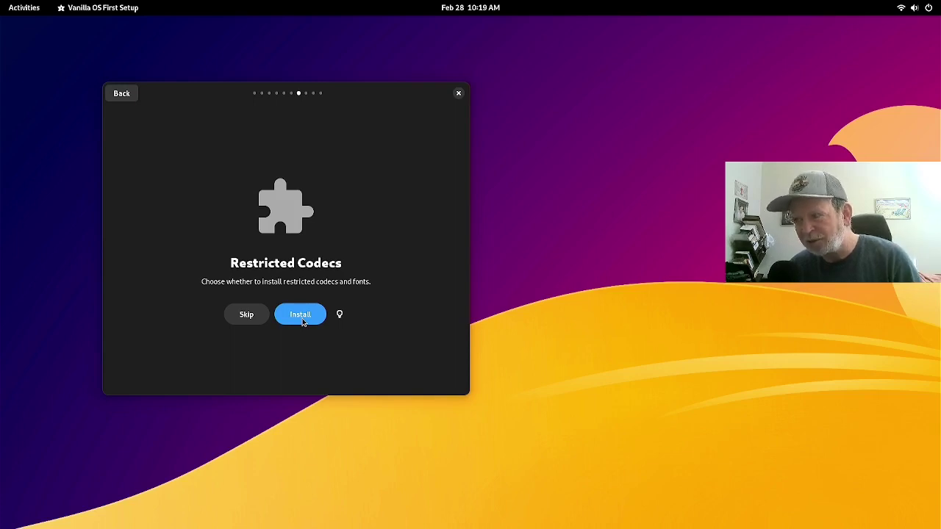
pyautogui.click(300, 317)
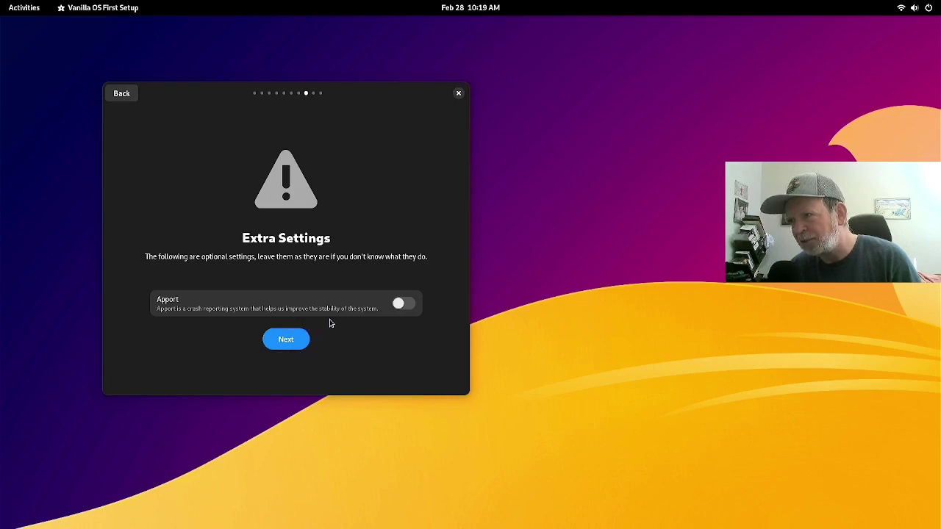
pyautogui.click(407, 307)
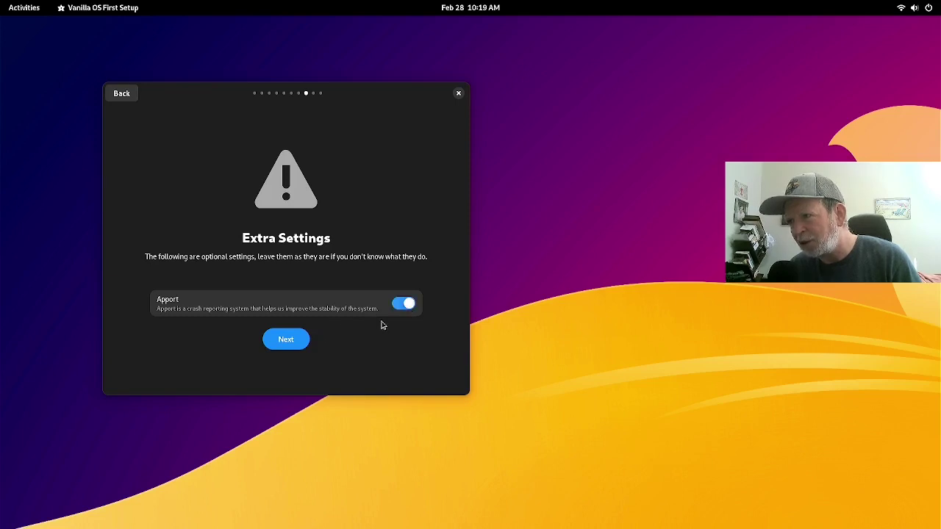
pyautogui.click(283, 343)
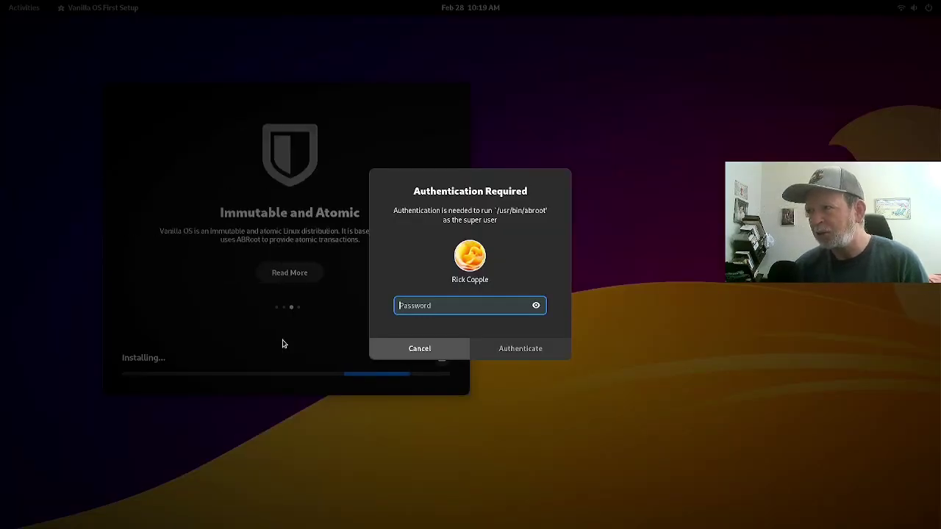
# Authenticate with the administrator password so First Setup can run abroot and install.
pyautogui.write('••••••')
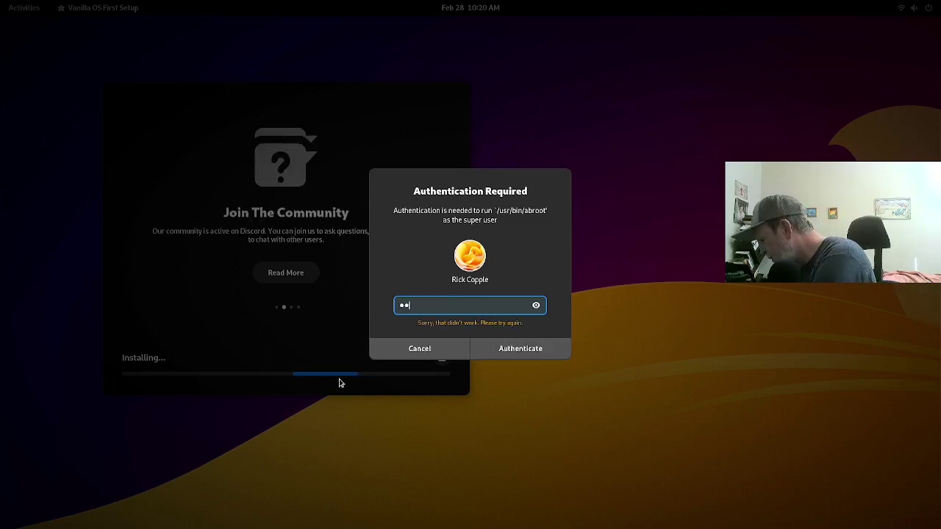
pyautogui.press('Return')
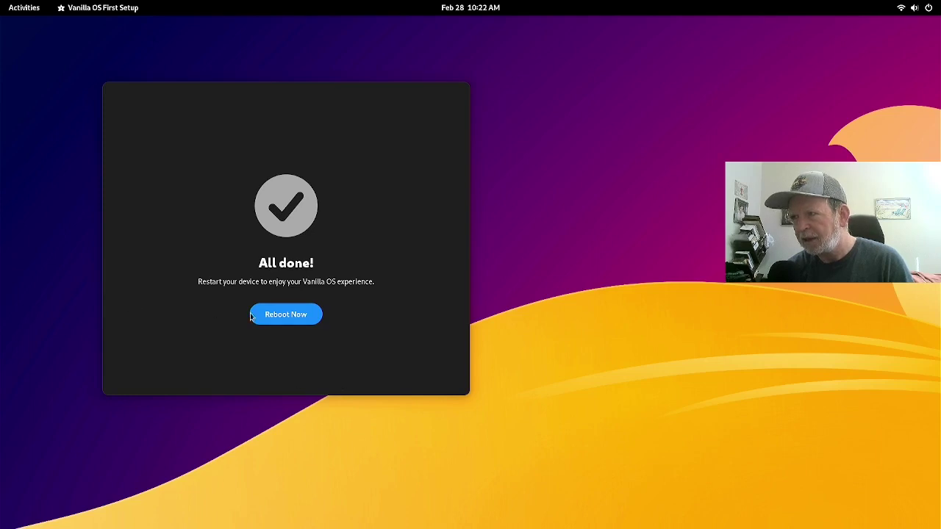
# Reboot from the All done! screen and confirm the restart.
pyautogui.click(291, 323)
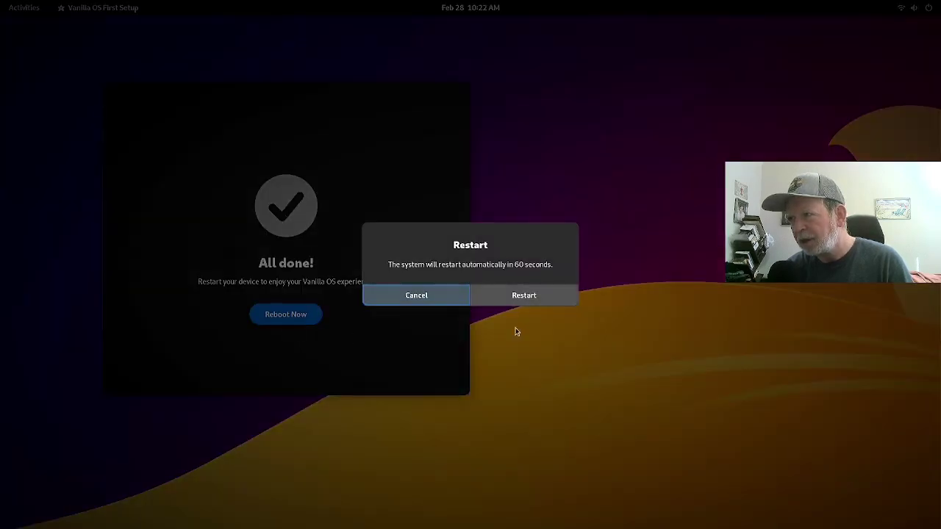
pyautogui.click(534, 297)
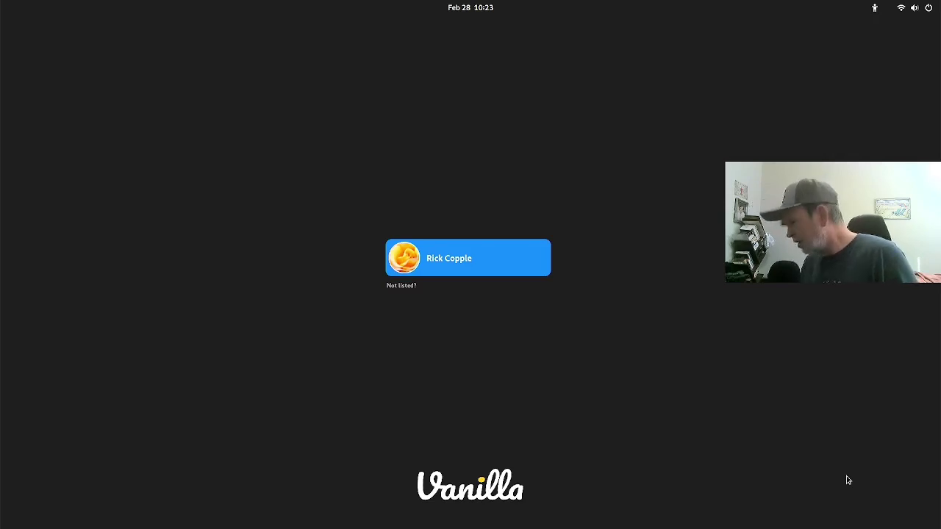
# Log in to the user account by entering its password.
pyautogui.press('Return')
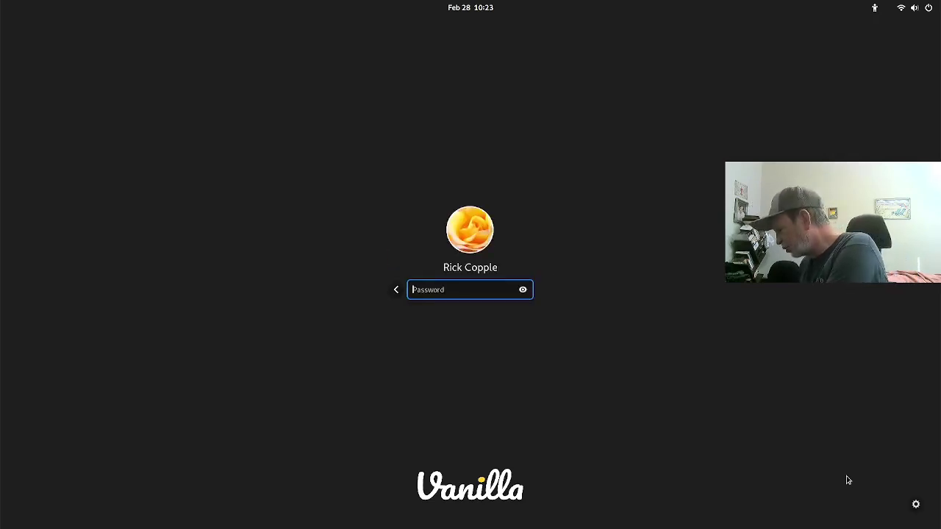
pyautogui.write('******')
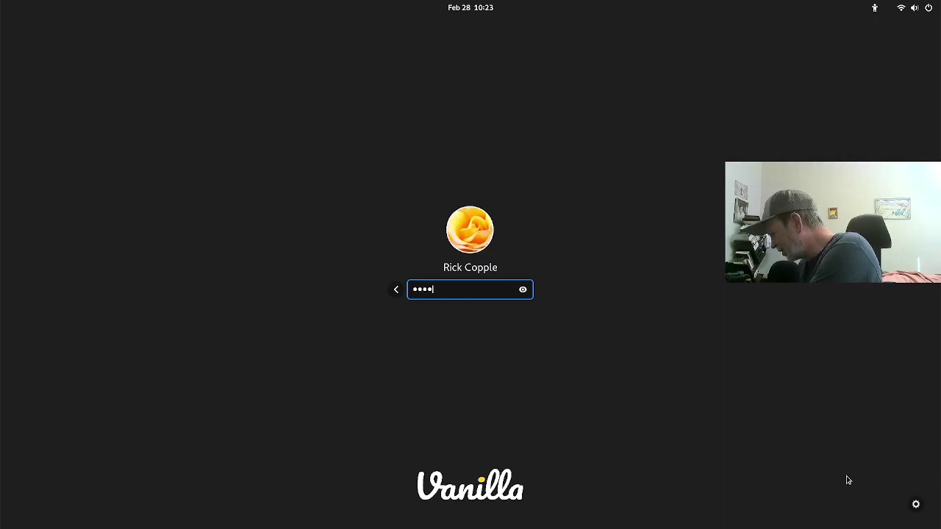
pyautogui.press('Return')
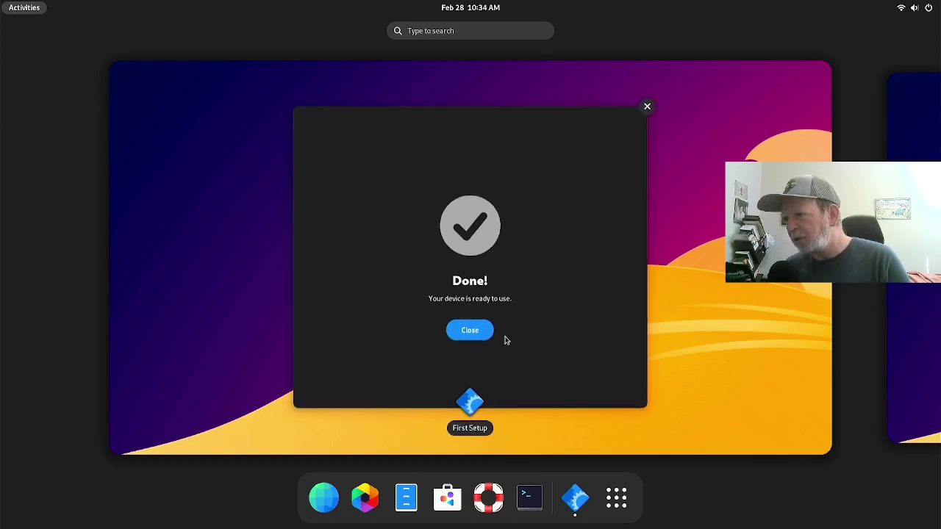
# Close the finished First Setup Done! window and show the grid of installed apps.
pyautogui.click(468, 331)
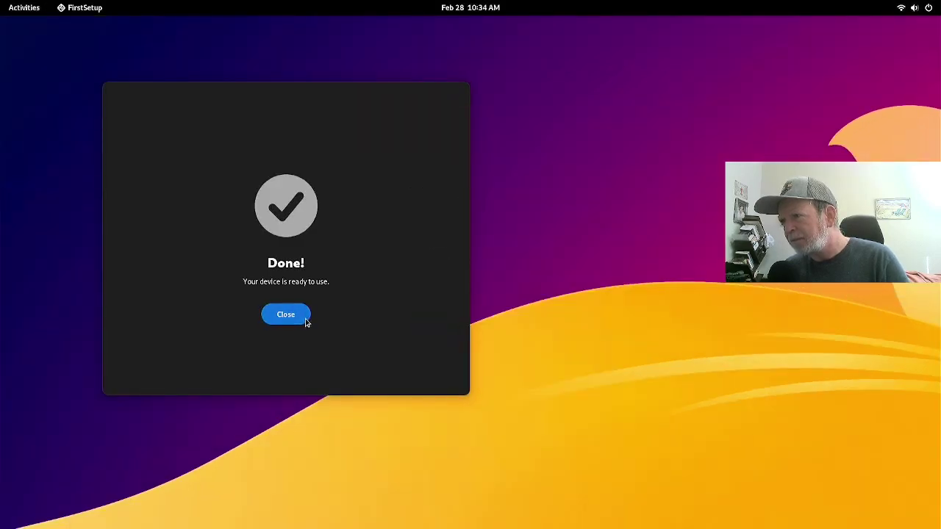
pyautogui.click(307, 322)
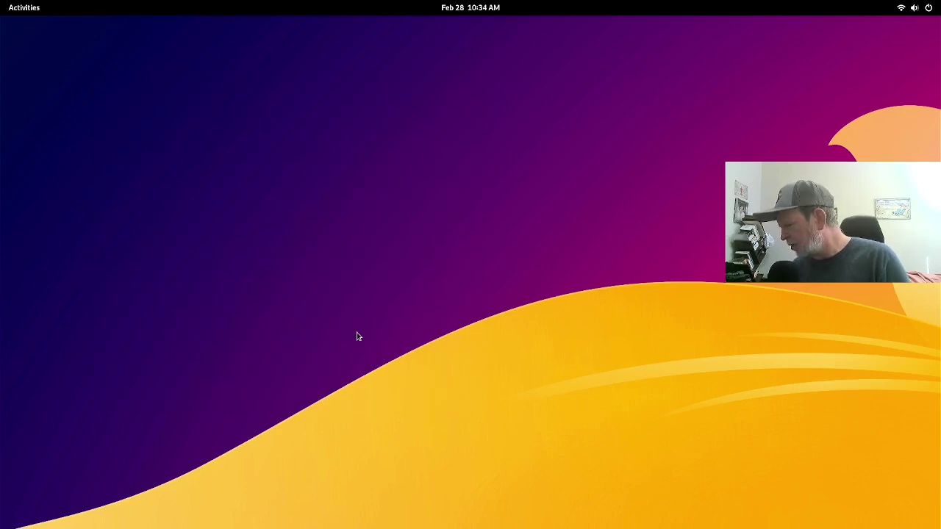
pyautogui.press('super+a')
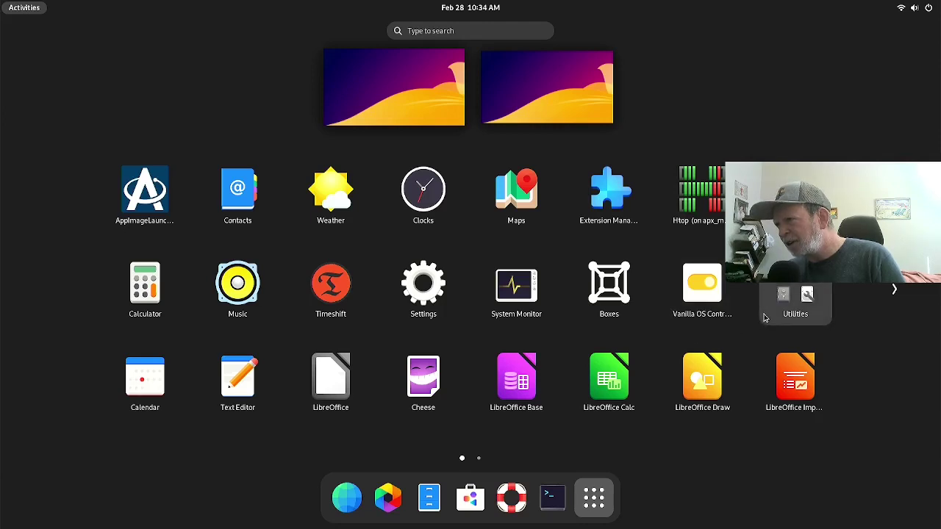
# Browse both pages of the Utilities folder, then move to page 2 of the app grid.
pyautogui.click(765, 318)
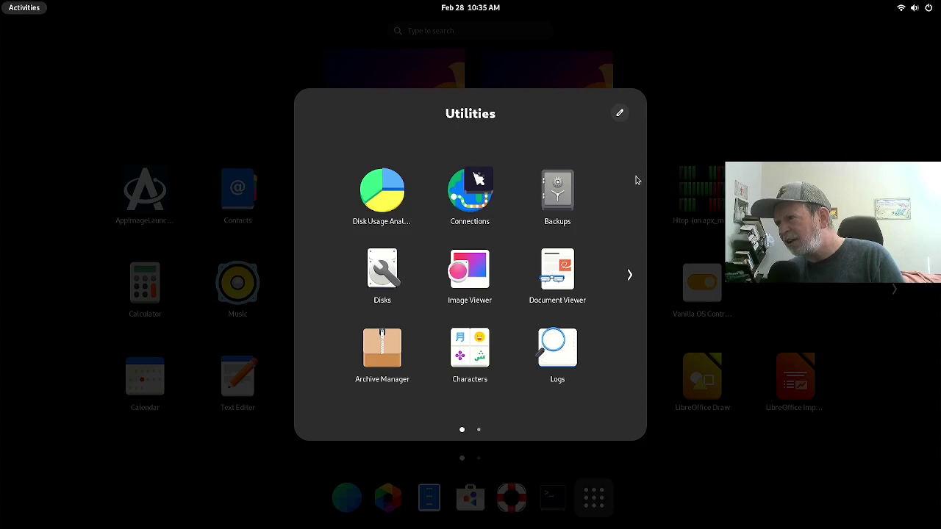
pyautogui.click(628, 274)
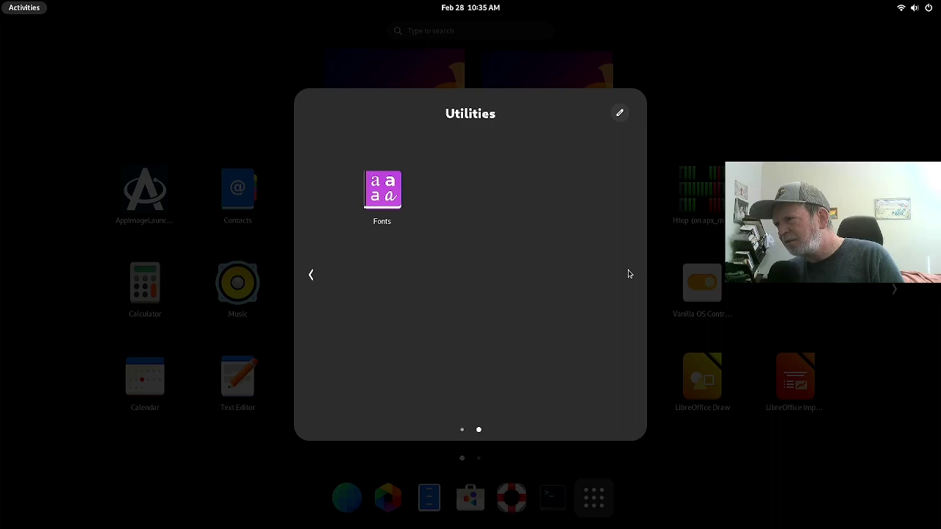
pyautogui.click(656, 280)
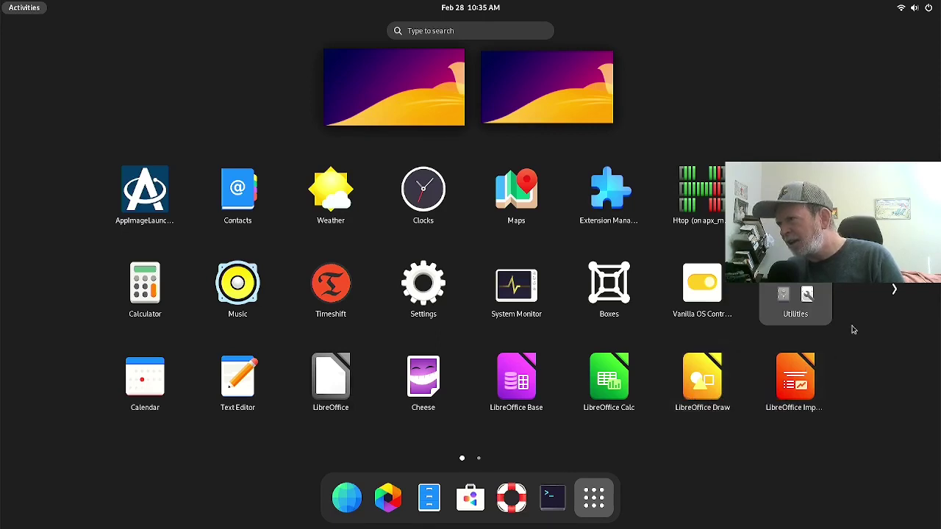
pyautogui.click(887, 301)
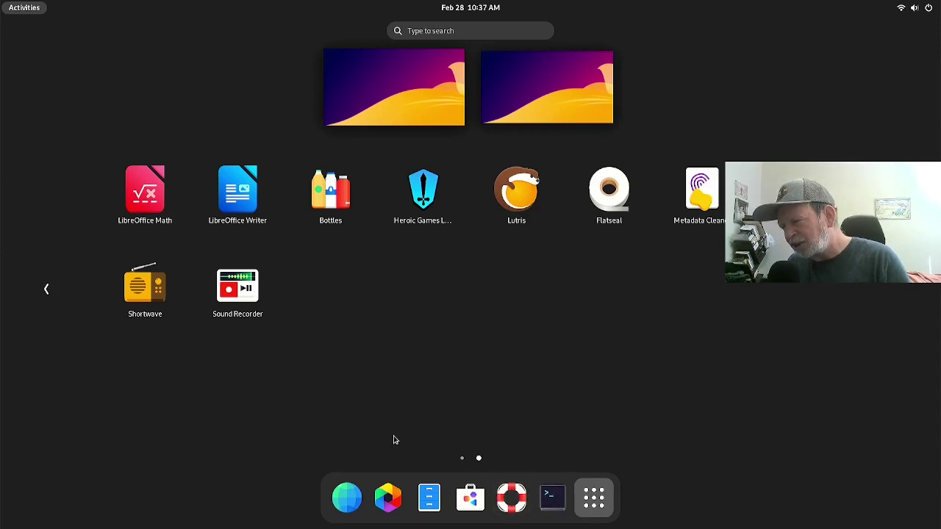
# Open GNOME Software, search for 'librewolf' and open the LibreWolf details page.
pyautogui.click(467, 497)
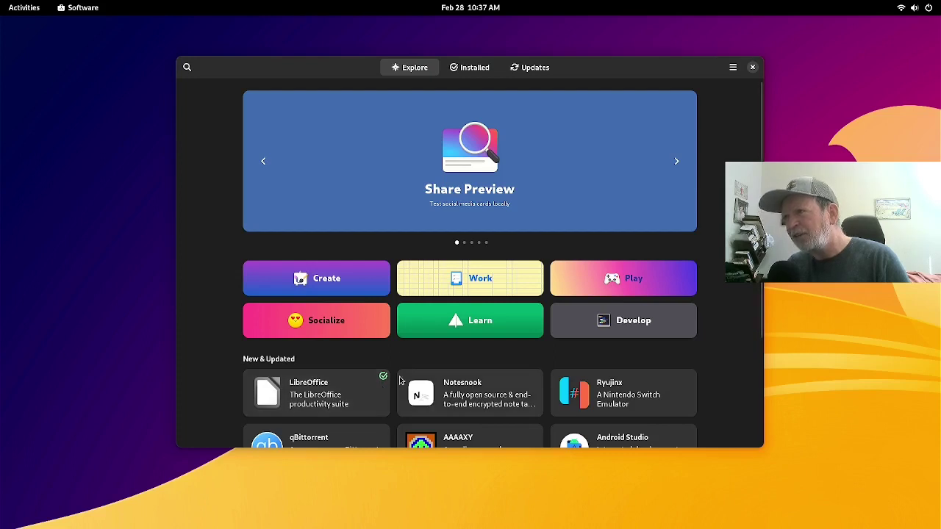
pyautogui.click(186, 66)
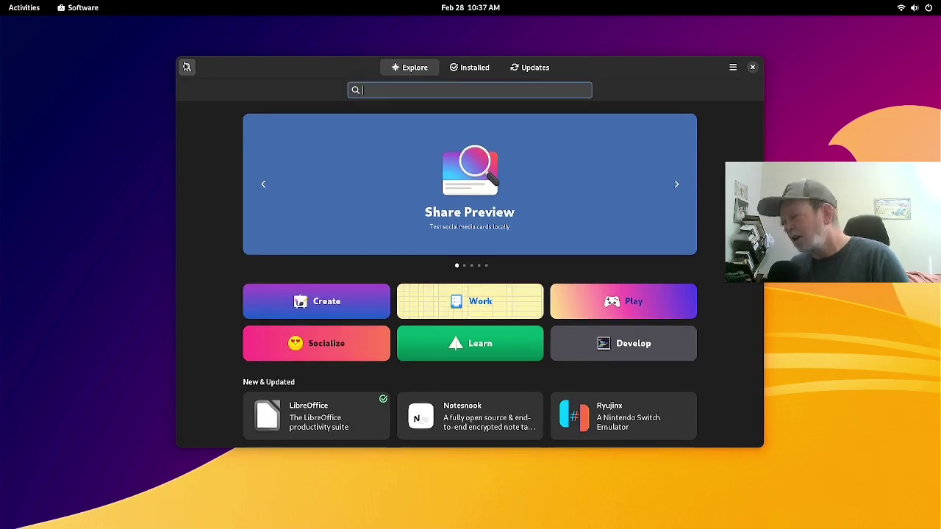
pyautogui.write('llib')
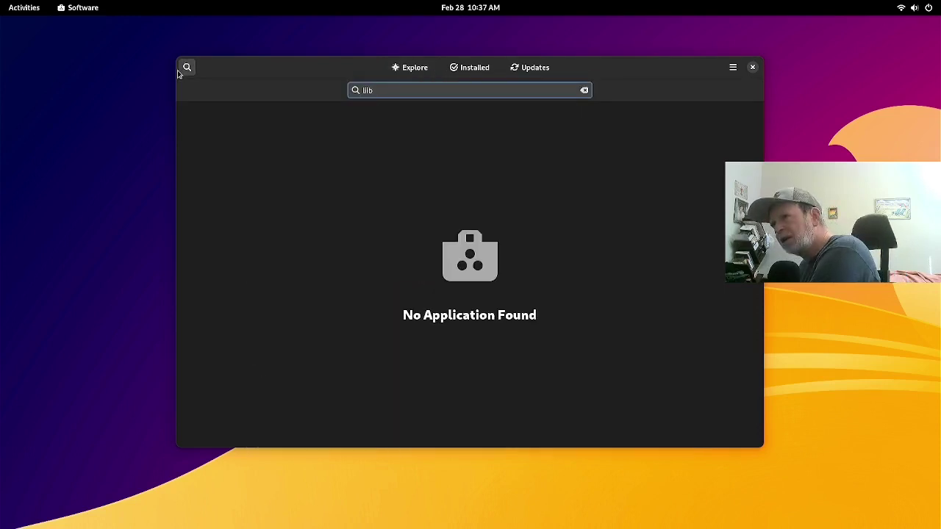
pyautogui.press('BackSpace')
pyautogui.press('BackSpace')
pyautogui.press('BackSpace')
pyautogui.write('ibt')
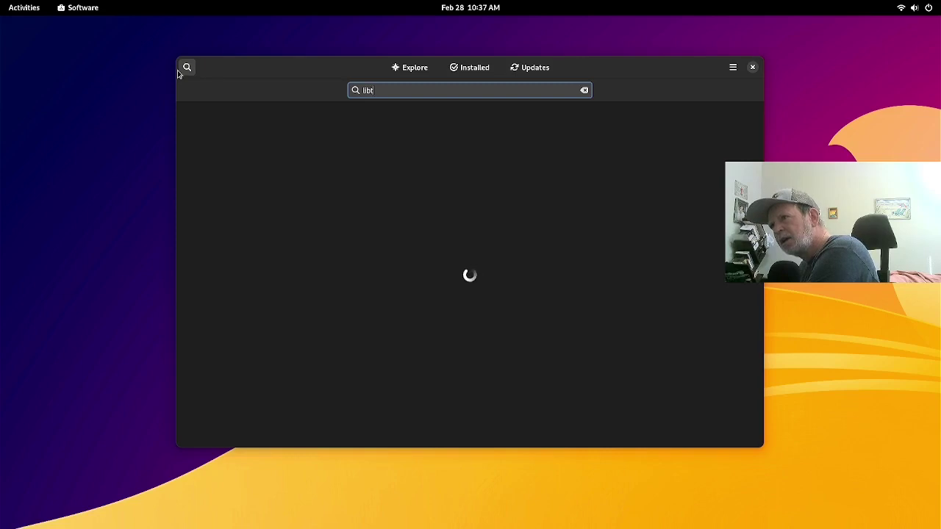
pyautogui.press('BackSpace')
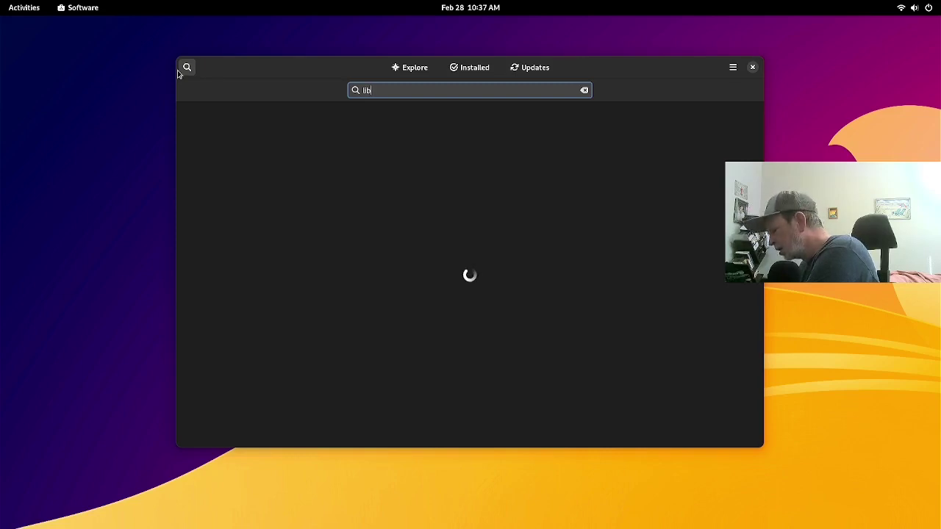
pyautogui.write('rewo')
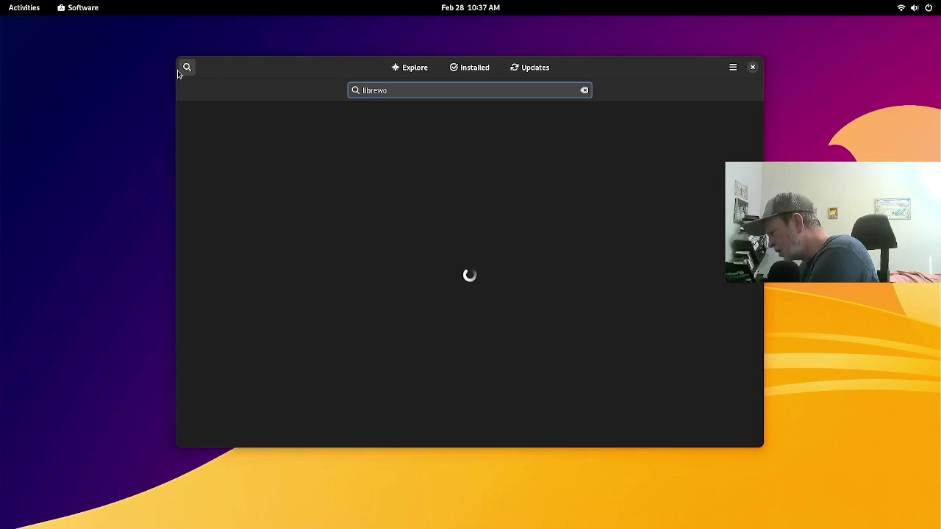
pyautogui.write('lf')
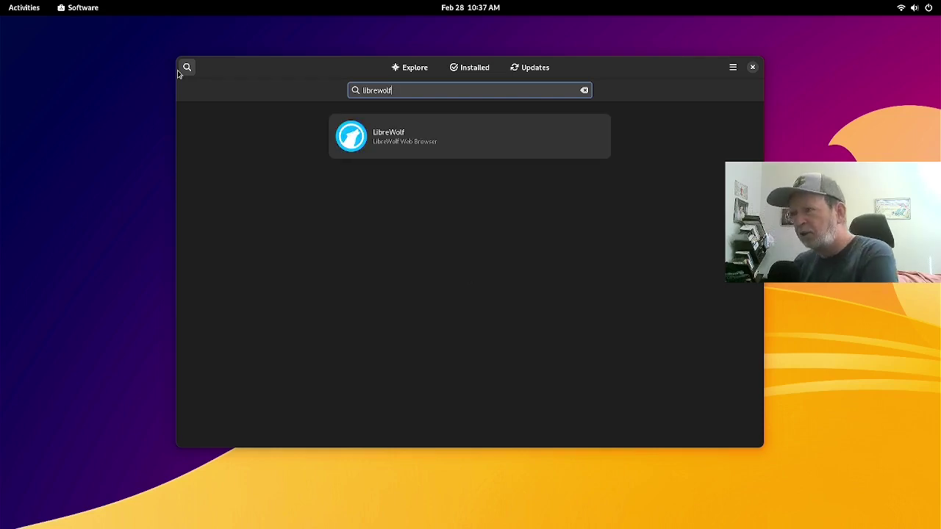
pyautogui.click(375, 137)
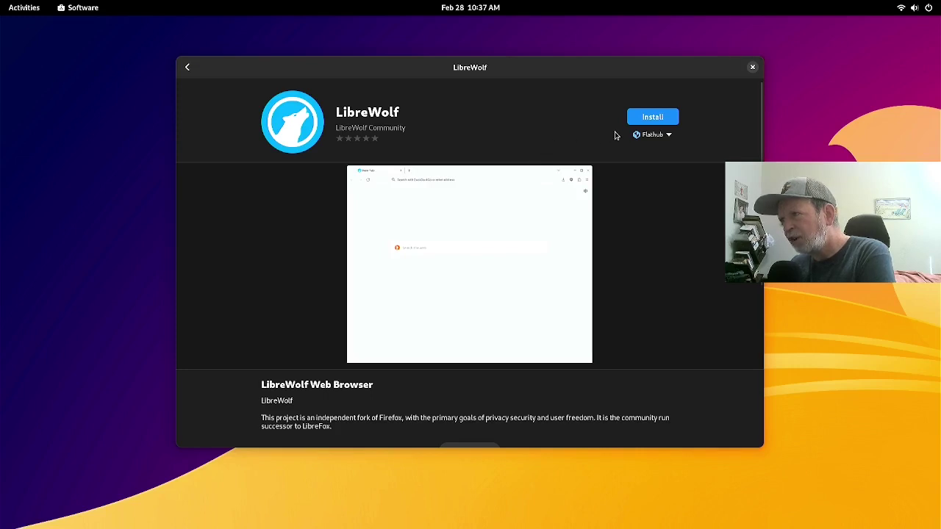
# Install LibreWolf, close its window and GNOME Software, and show the app grid.
pyautogui.click(639, 122)
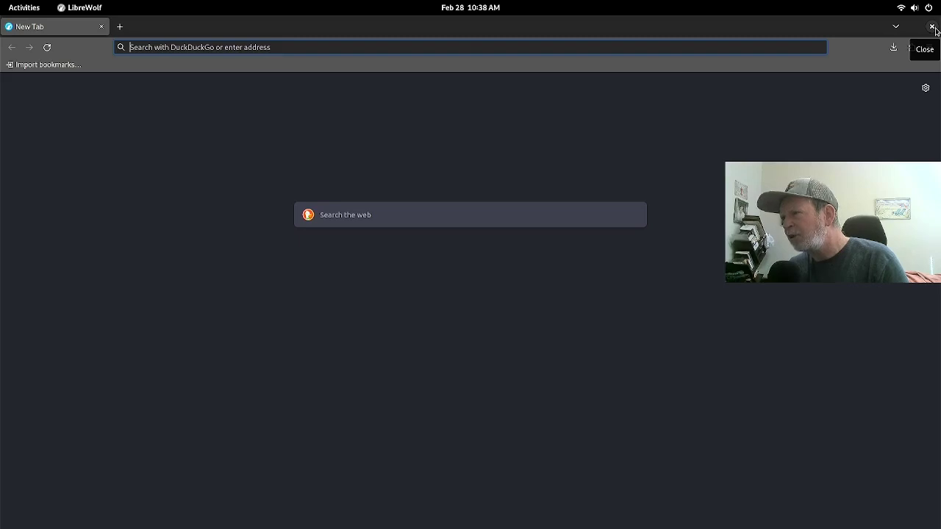
pyautogui.click(933, 28)
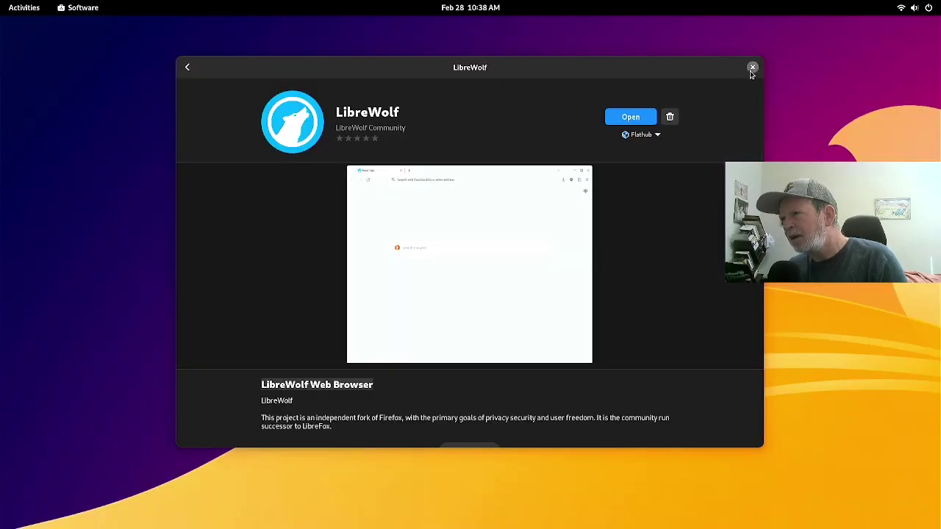
pyautogui.click(752, 69)
pyautogui.press('super+a')
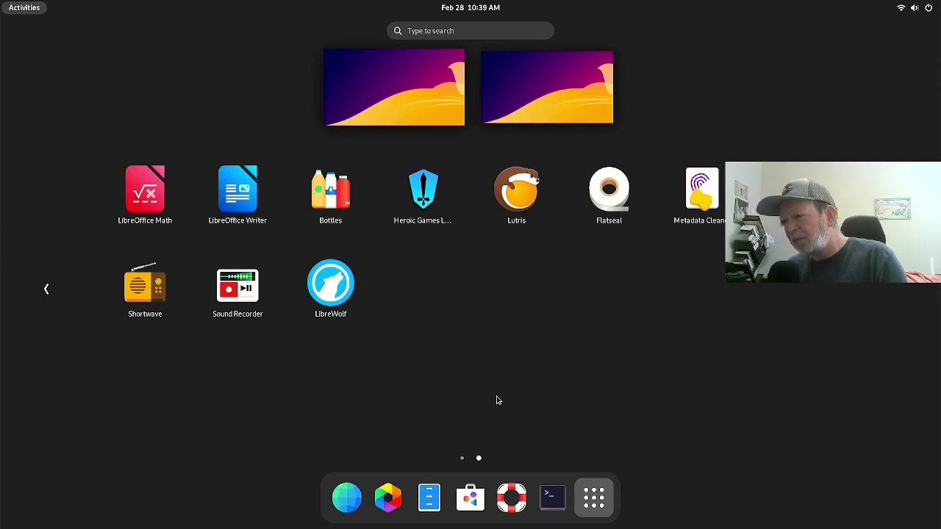
# In Console, run 'flatpak install studio', pick match 5 (OBS Studio) and accept both prompts.
pyautogui.click(549, 505)
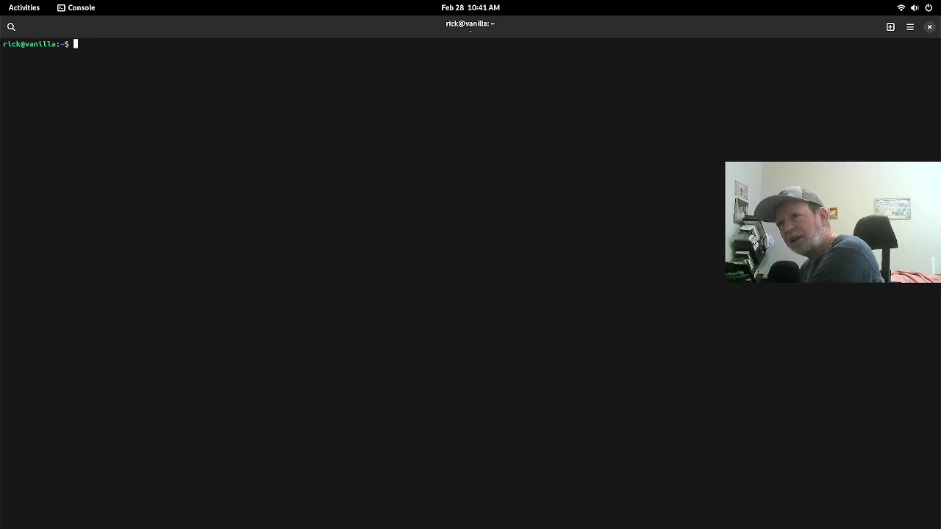
pyautogui.write('flatpak install obs')
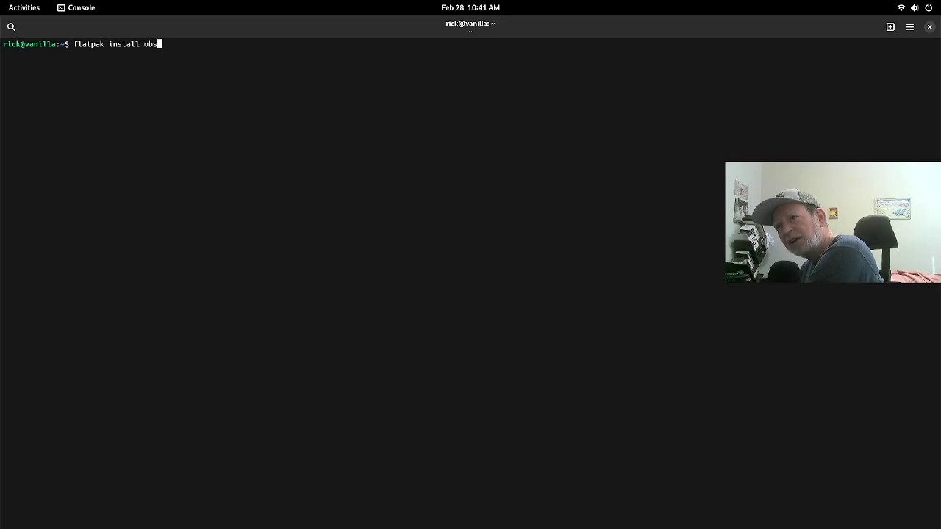
pyautogui.press('BackSpace')
pyautogui.press('BackSpace')
pyautogui.press('BackSpace')
pyautogui.write('studio')
pyautogui.press('Return')
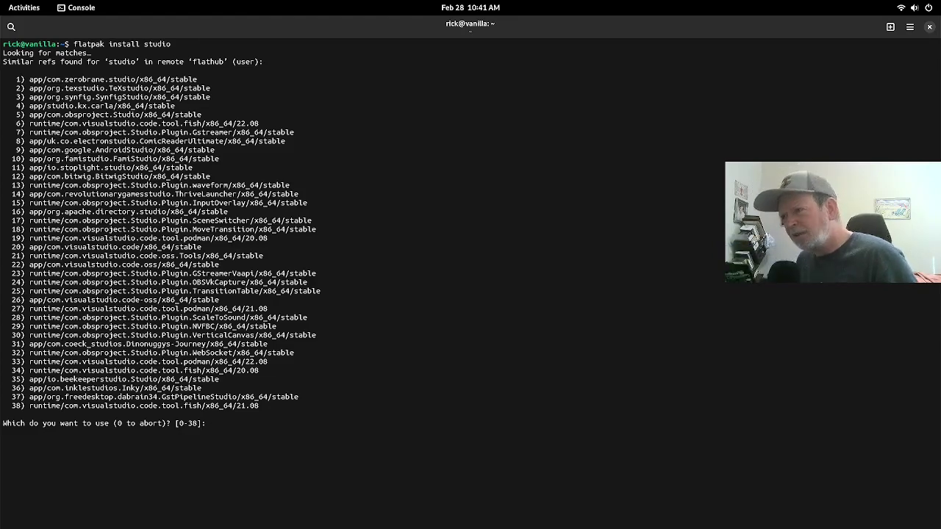
pyautogui.write('5')
pyautogui.press('Return')
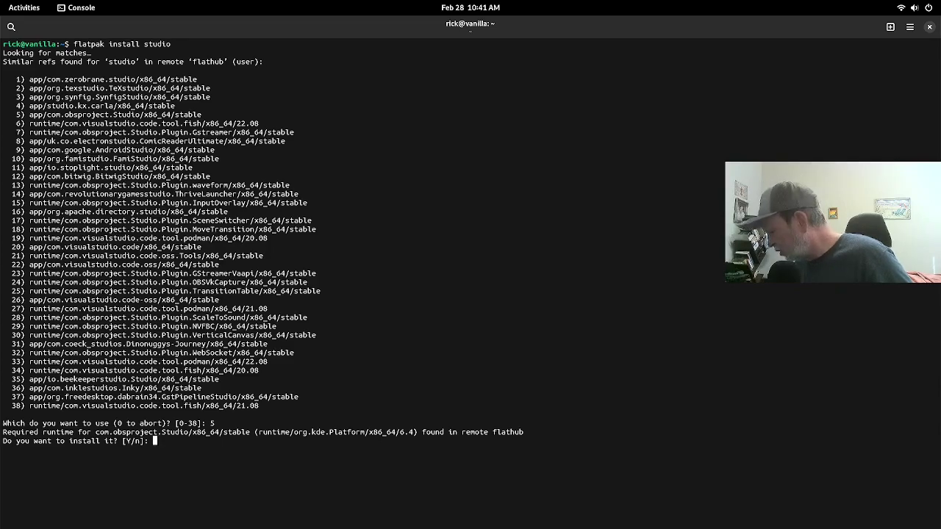
pyautogui.press('Return')
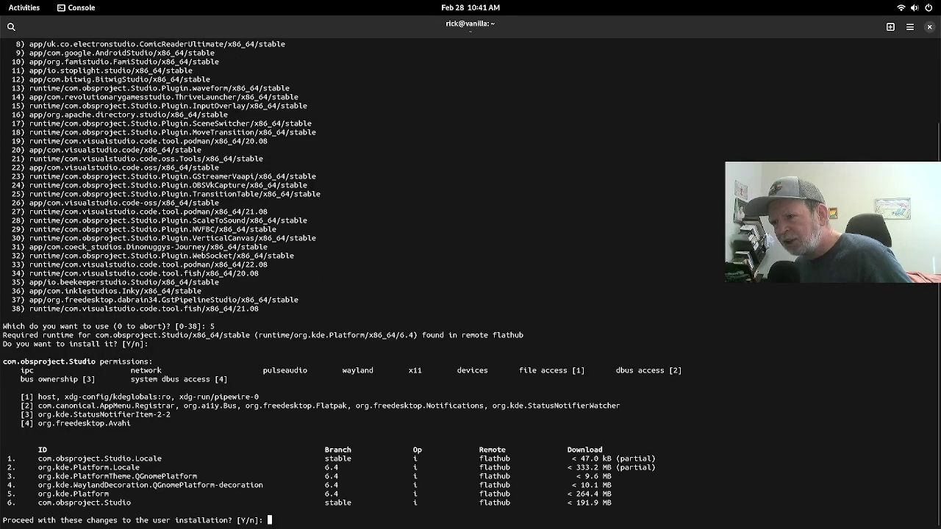
pyautogui.press('Return')
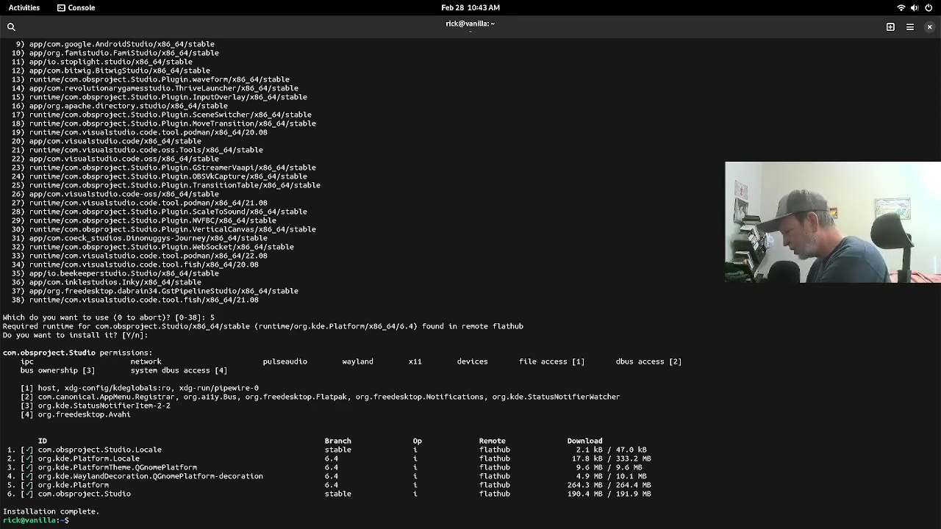
# Read the apx manual with 'man apx', page forward once, then quit it.
pyautogui.write('ma')
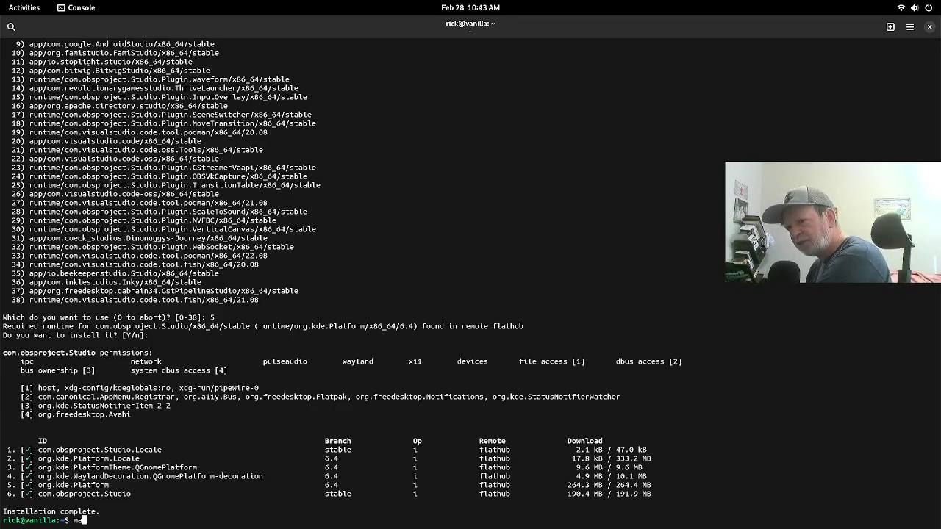
pyautogui.write('n')
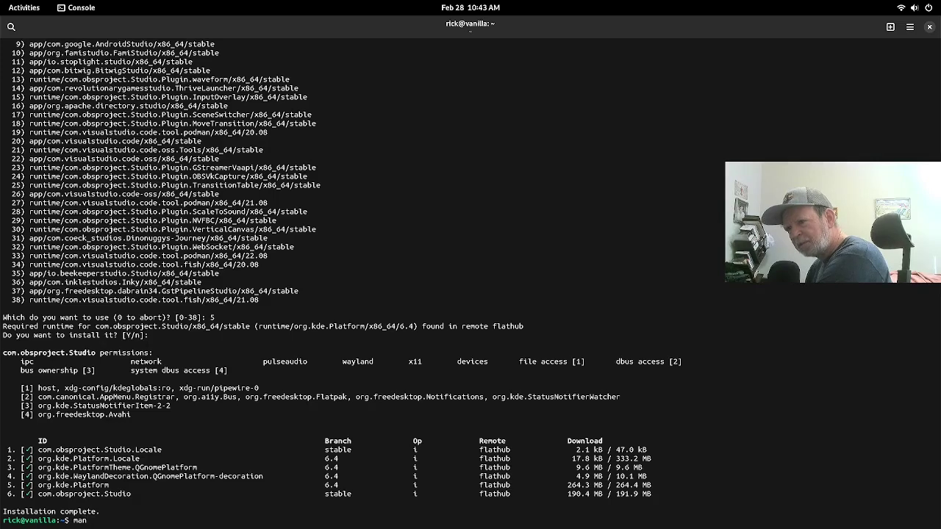
pyautogui.write(' apx')
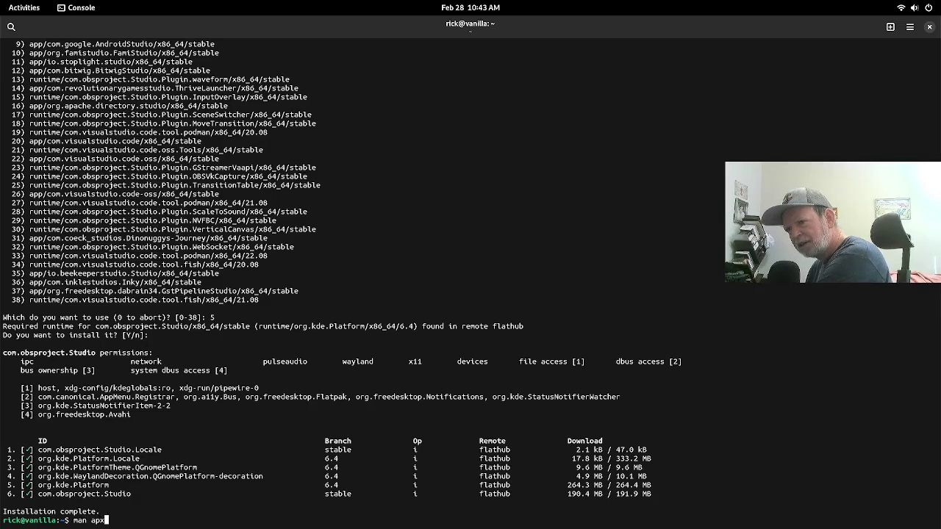
pyautogui.press('Return')
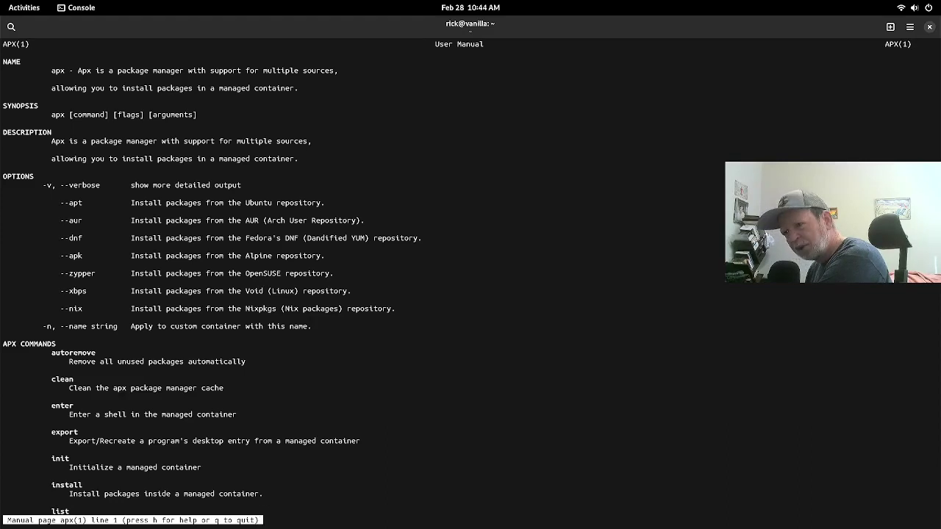
pyautogui.press('space')
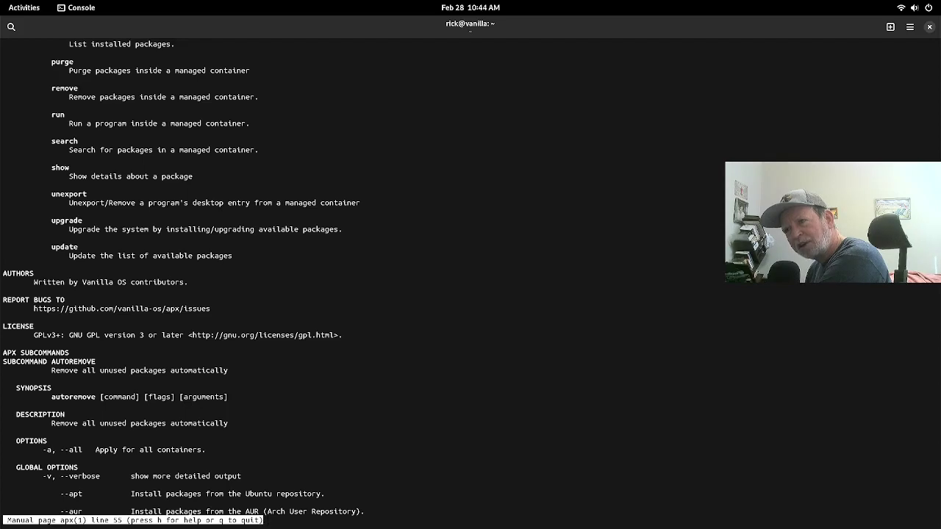
pyautogui.press('q')
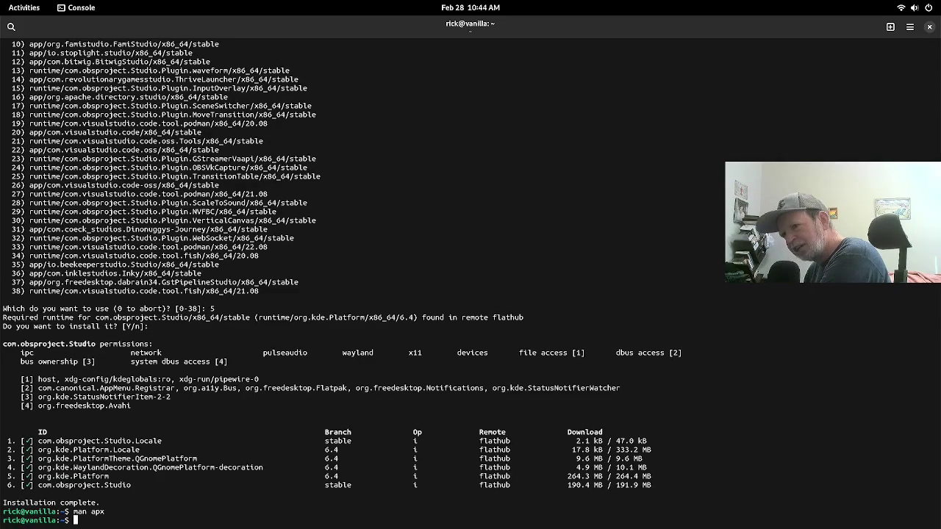
# Close the terminal, open Keyboard settings, and begin editing the Launchers' Home folder shortcut.
pyautogui.hotkey('ctrl', 'd')
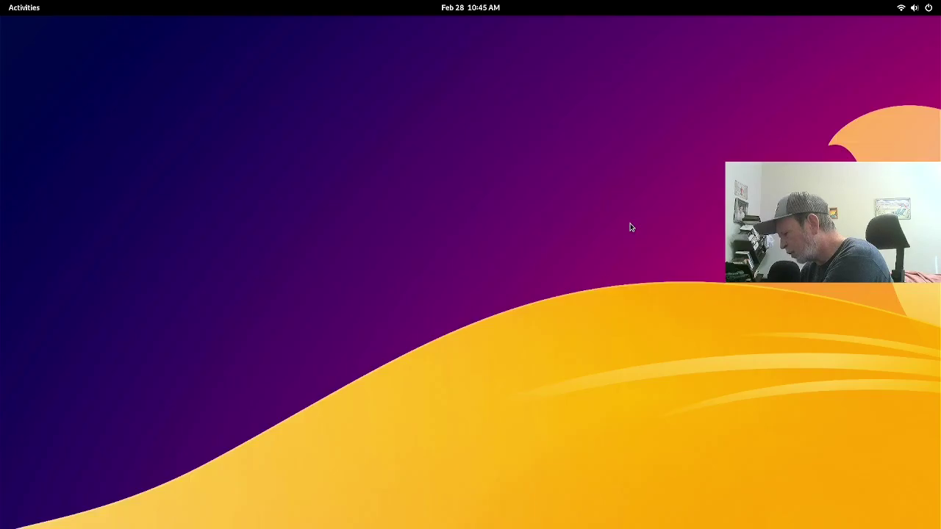
pyautogui.press('super')
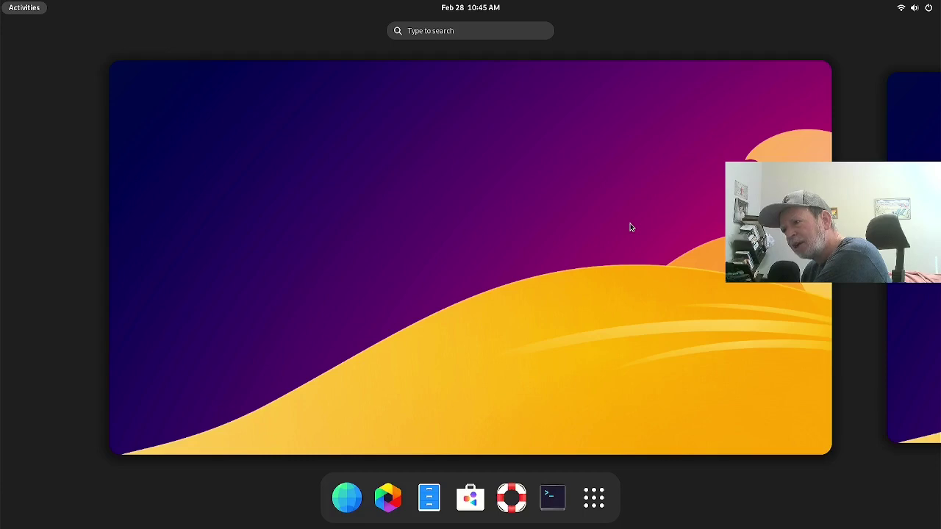
pyautogui.write('key')
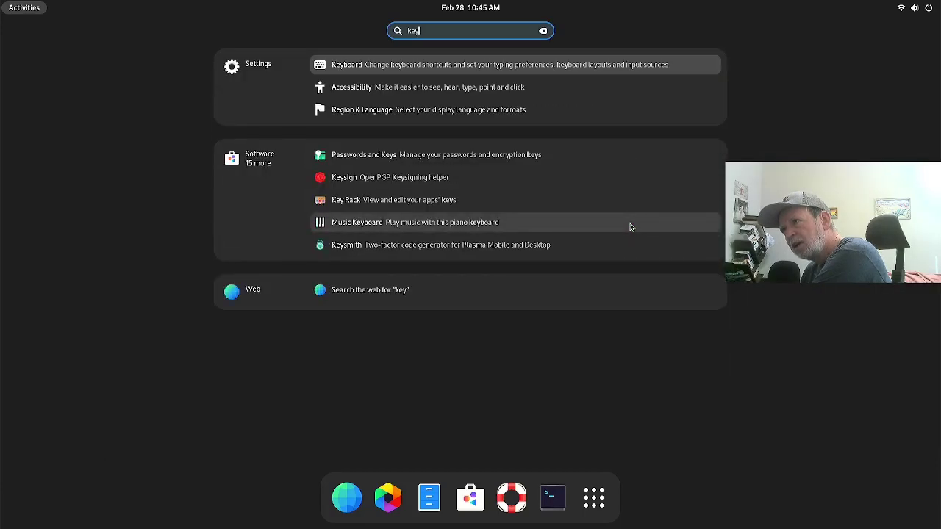
pyautogui.press('Return')
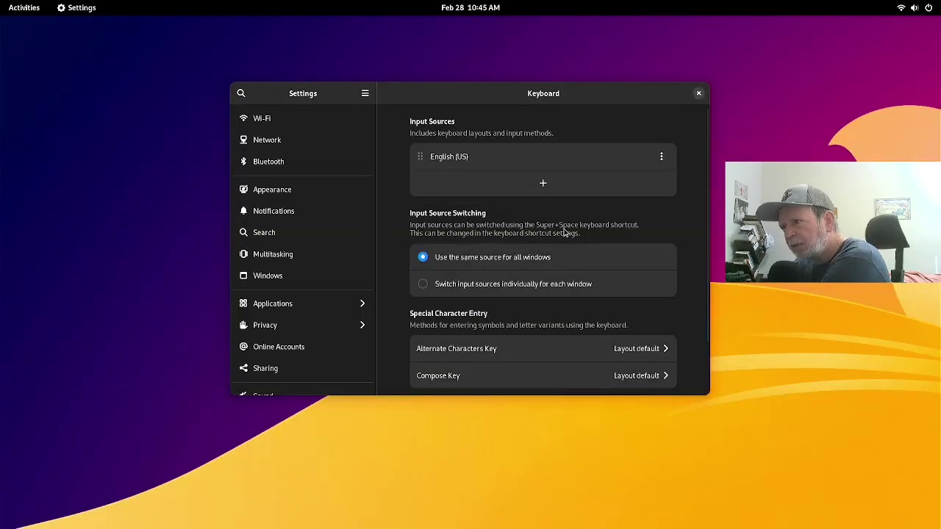
pyautogui.scroll(-2, 499, 256)
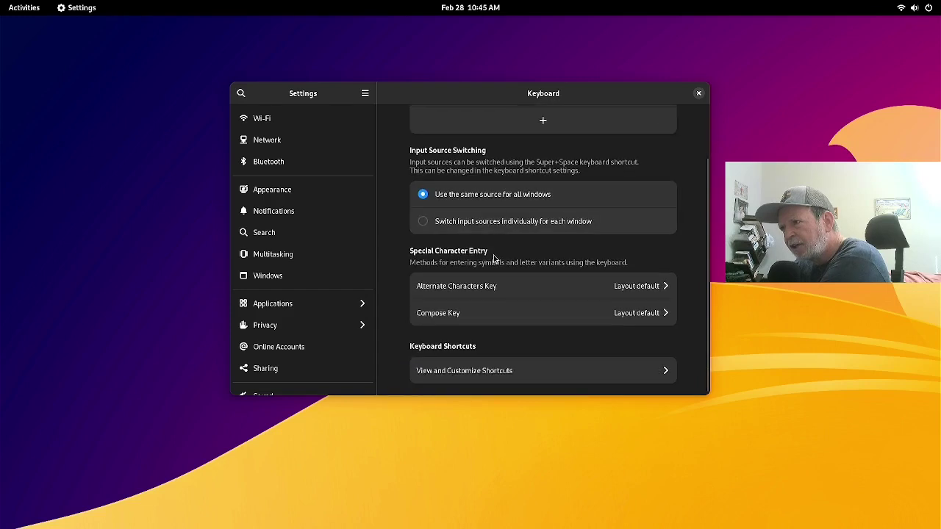
pyautogui.click(482, 371)
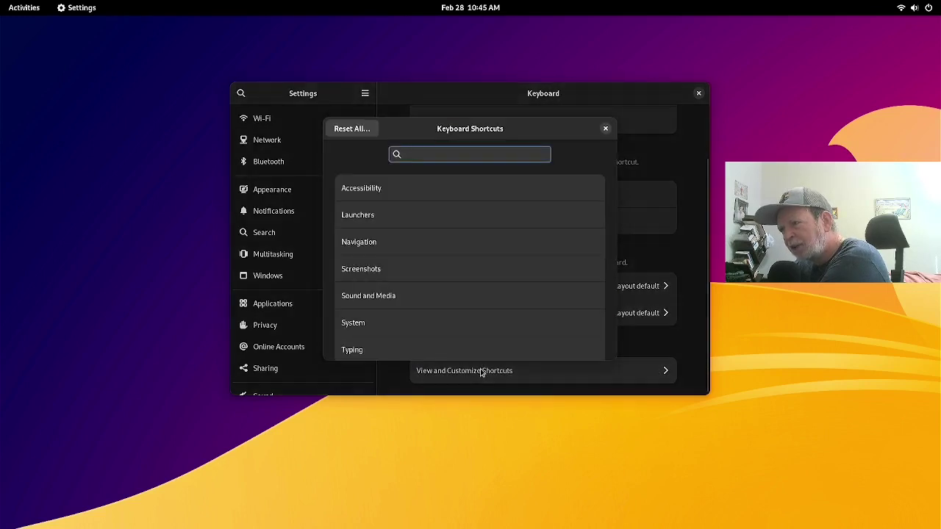
pyautogui.click(466, 219)
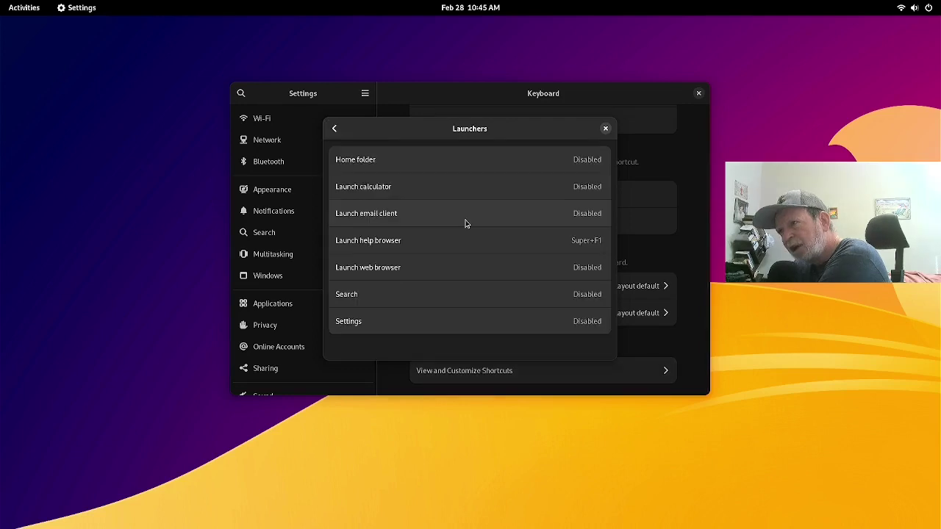
pyautogui.click(464, 171)
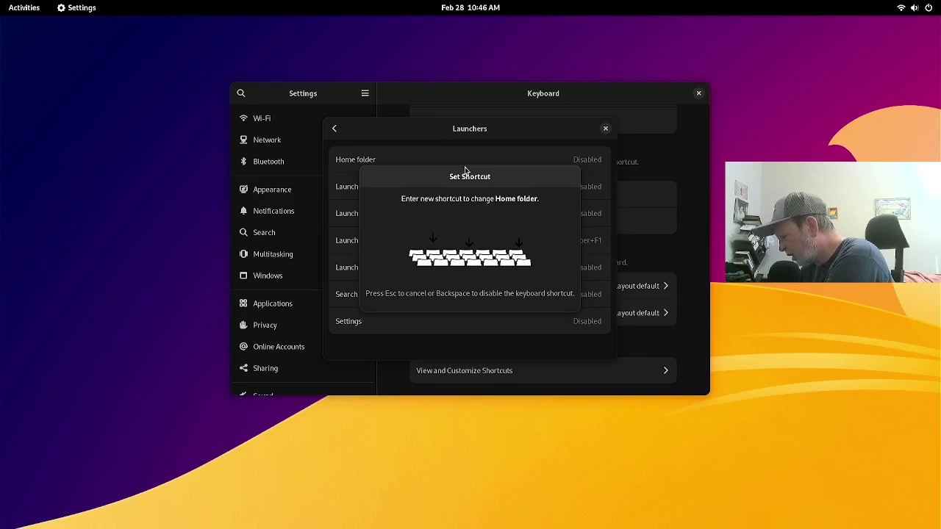
# Bind Home folder to Super+E and Launch web browser to Super+B.
pyautogui.press('super+e')
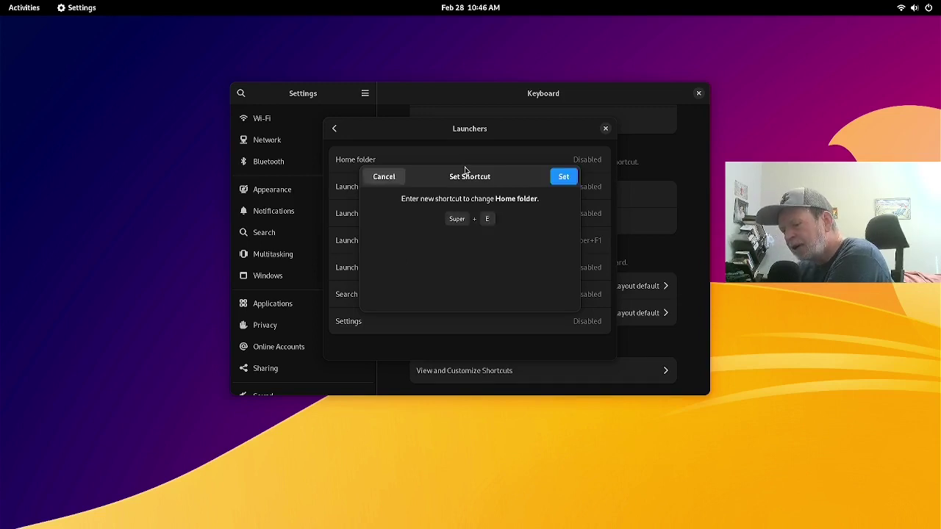
pyautogui.click(553, 179)
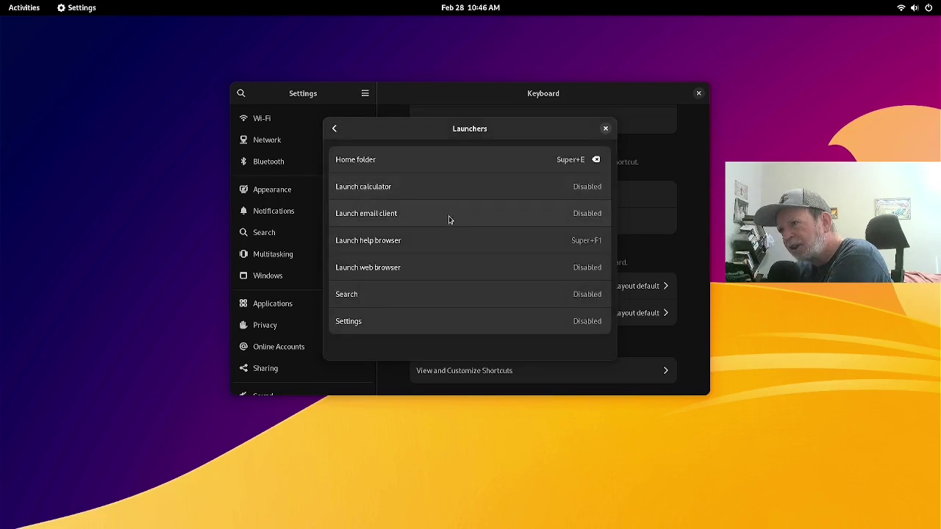
pyautogui.click(420, 269)
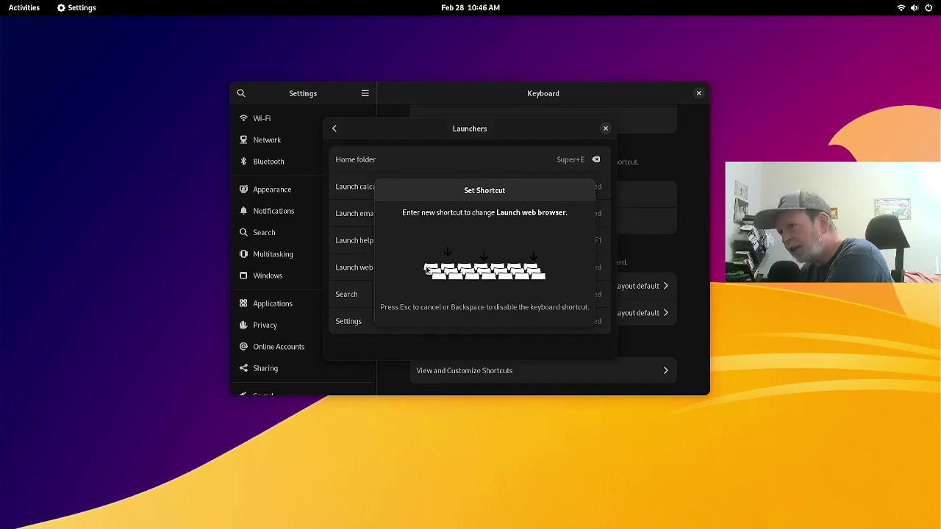
pyautogui.press('super+b')
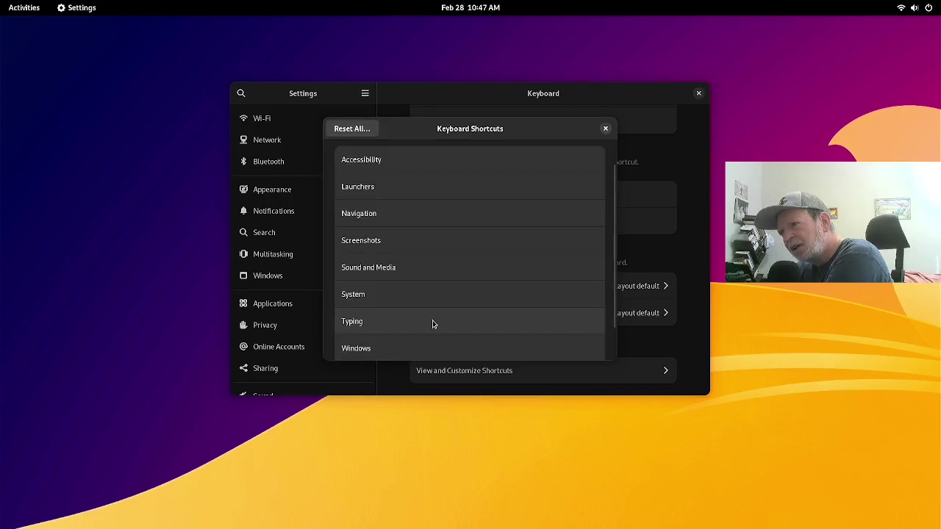
pyautogui.scroll(-1, 433, 320)
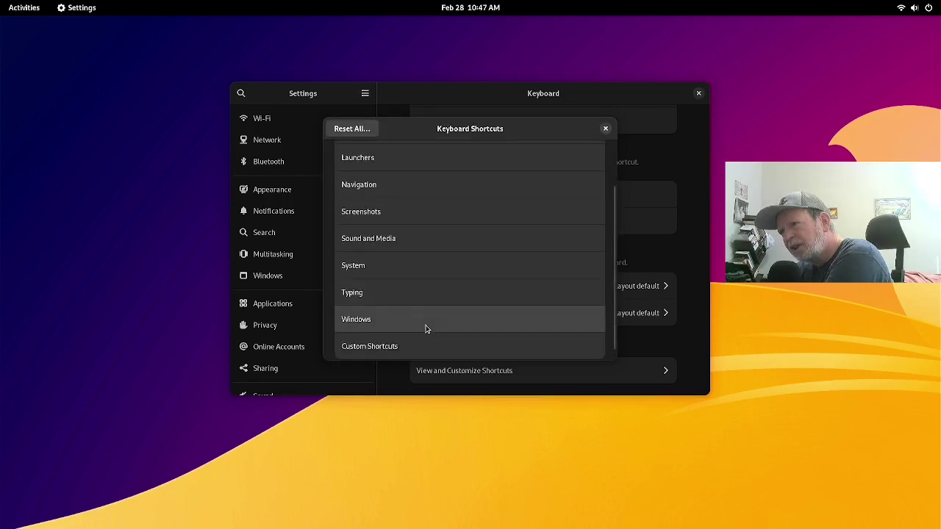
# In the Windows shortcuts, rebind Close window to Super+Q.
pyautogui.click(425, 327)
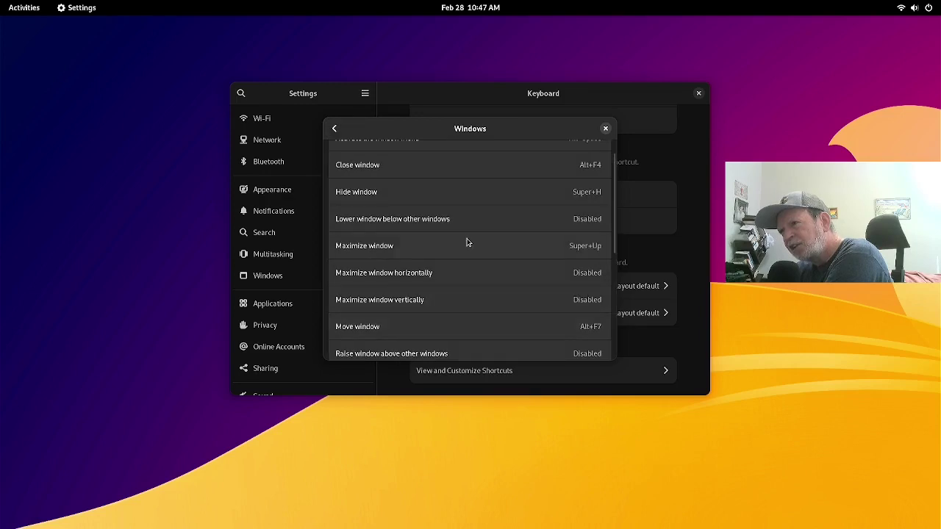
pyautogui.click(482, 173)
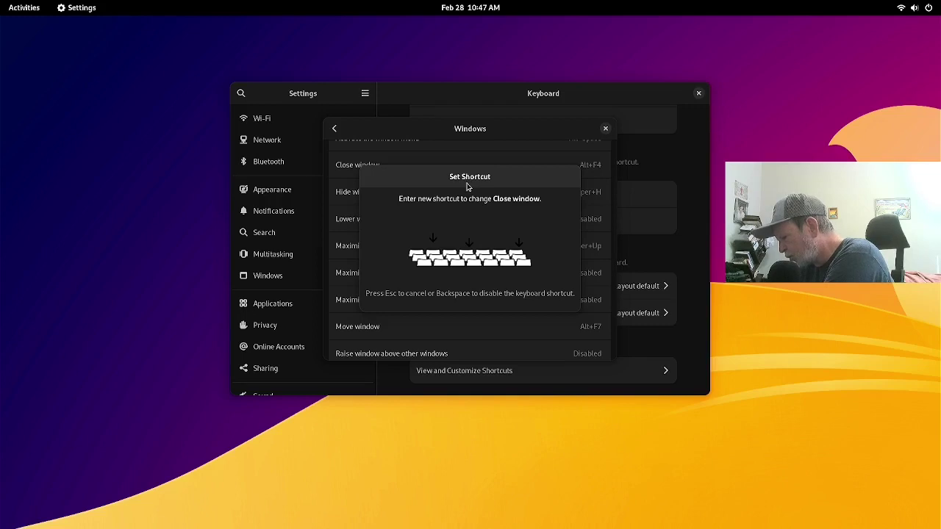
pyautogui.press('super+q')
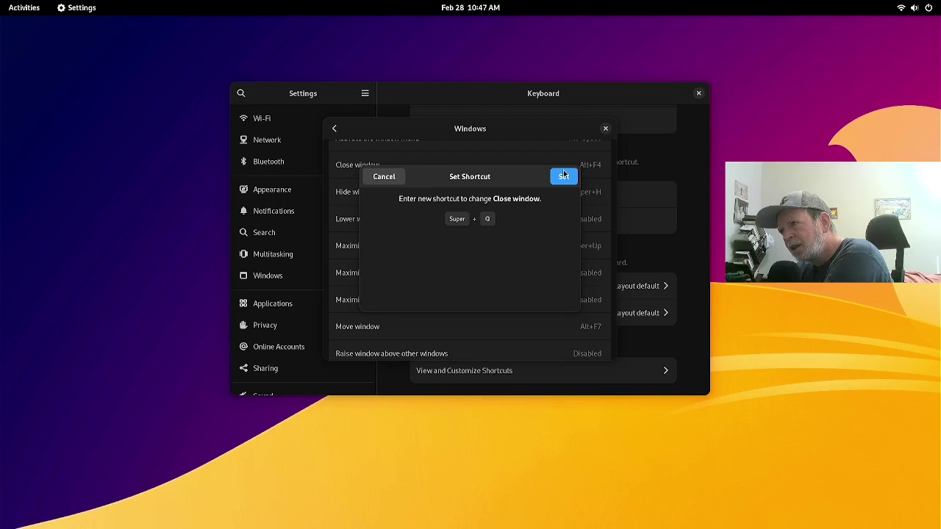
pyautogui.click(563, 176)
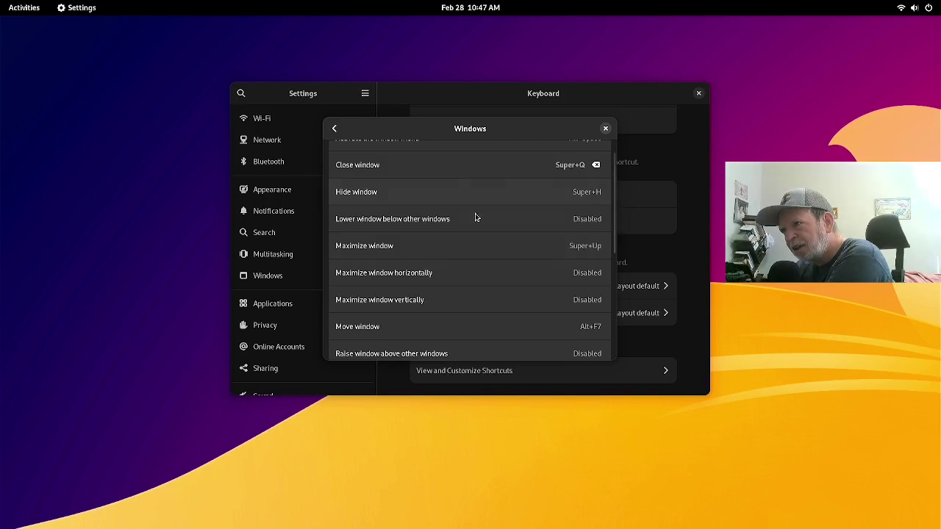
pyautogui.scroll(-1, 456, 263)
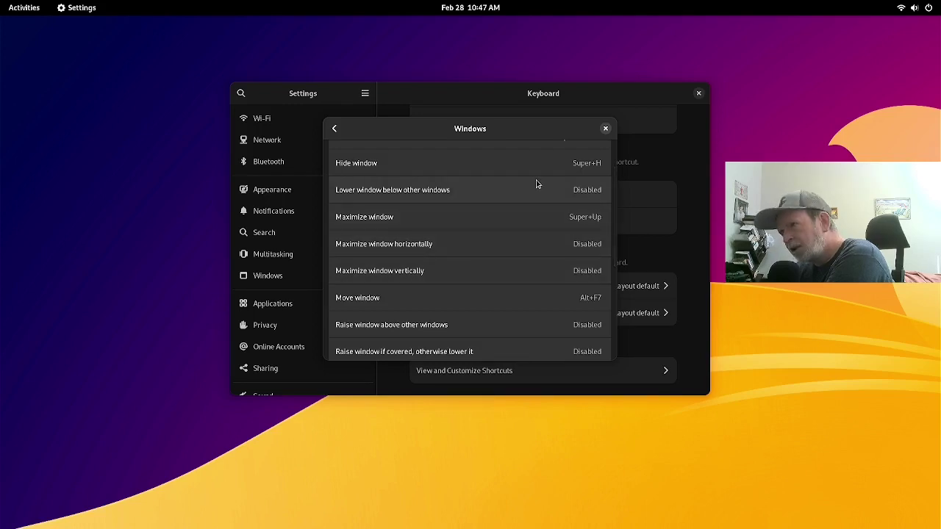
# Return to the shortcut categories list and open the Custom Shortcuts page.
pyautogui.click(336, 130)
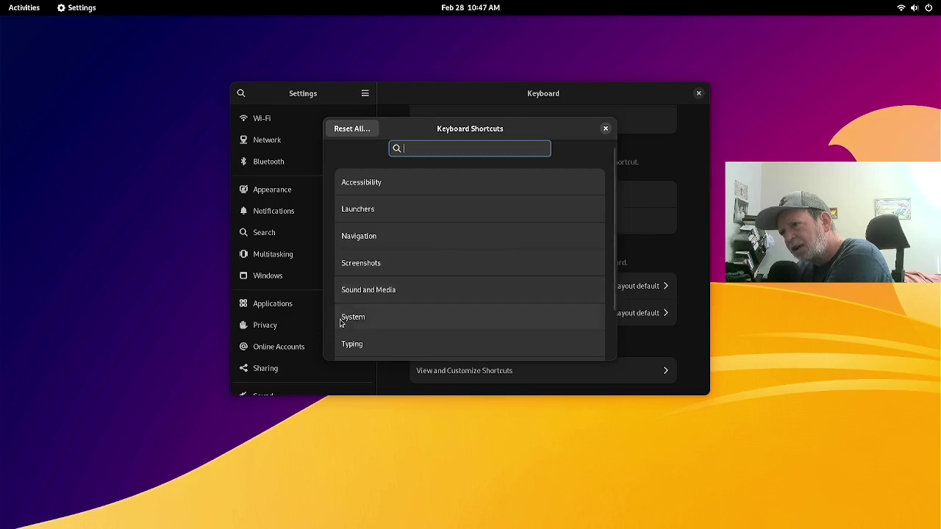
pyautogui.scroll(-1, 345, 321)
pyautogui.scroll(-1, 346, 321)
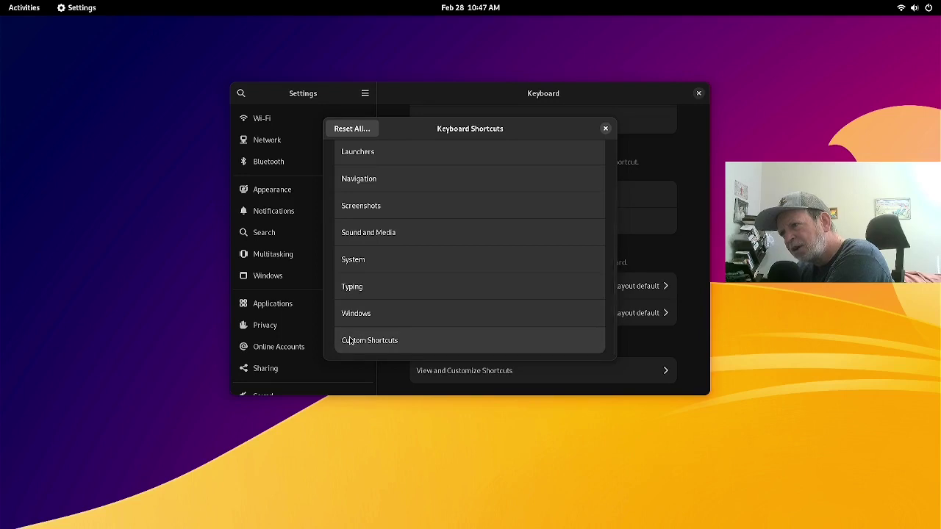
pyautogui.click(350, 341)
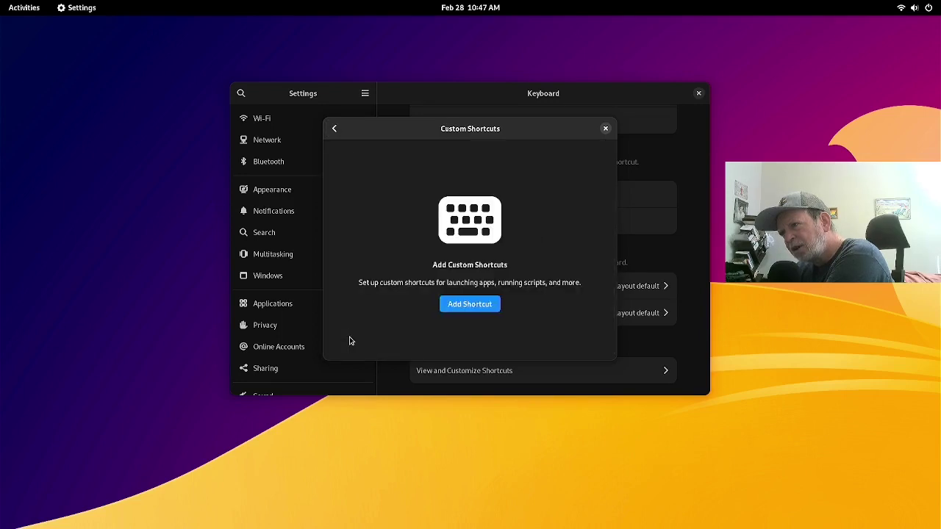
# Add a custom shortcut named Terminal with command console, bound to Super+Return.
pyautogui.click(455, 305)
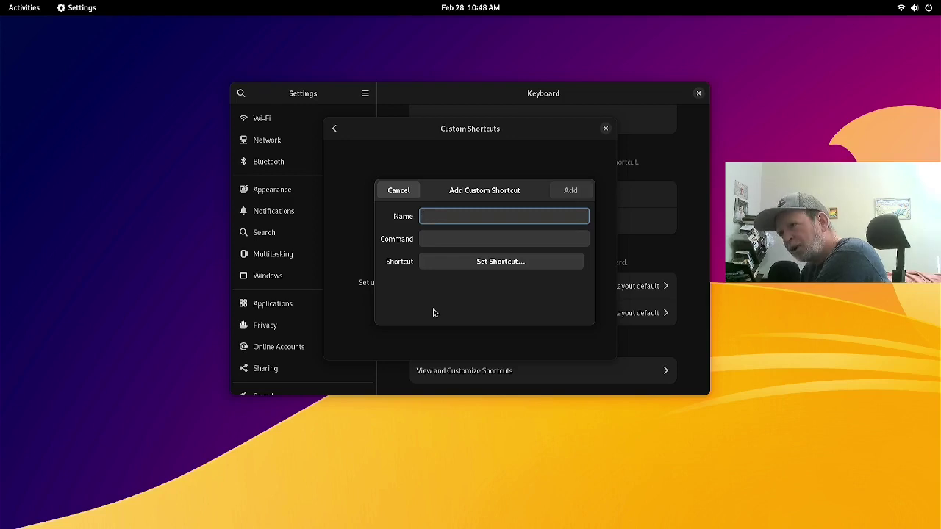
pyautogui.write('TR')
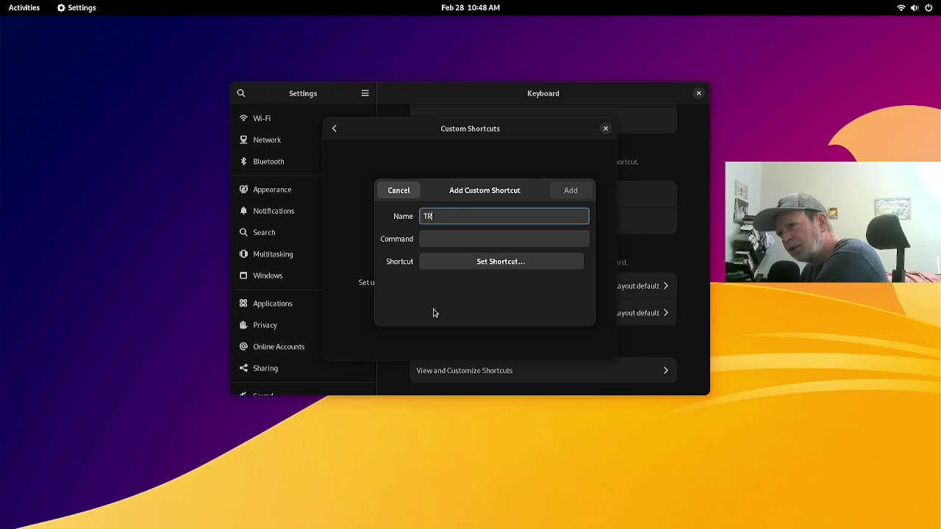
pyautogui.press('BackSpace')
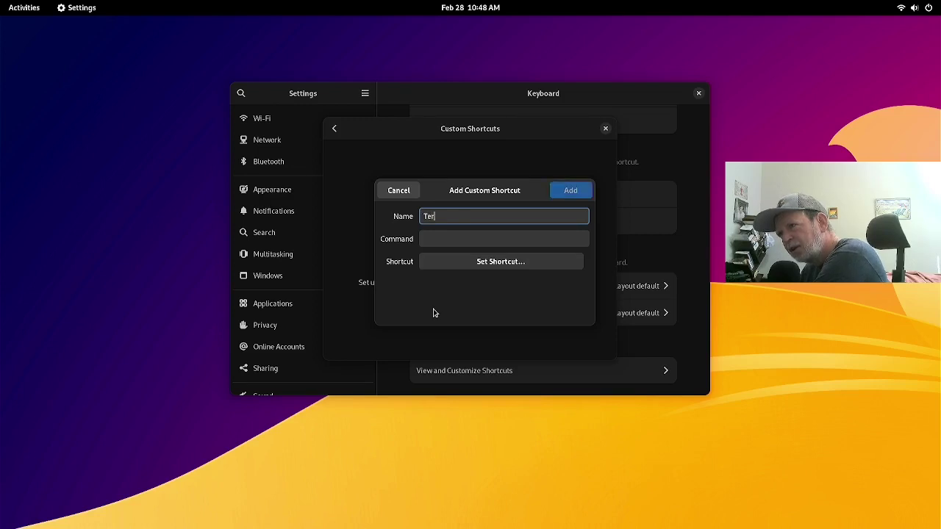
pyautogui.press('Tab')
pyautogui.write('console')
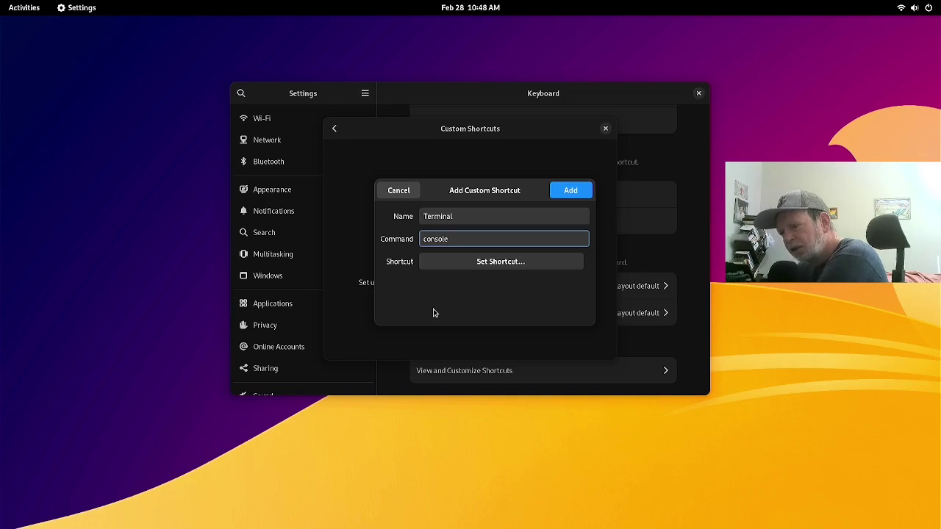
pyautogui.click(467, 264)
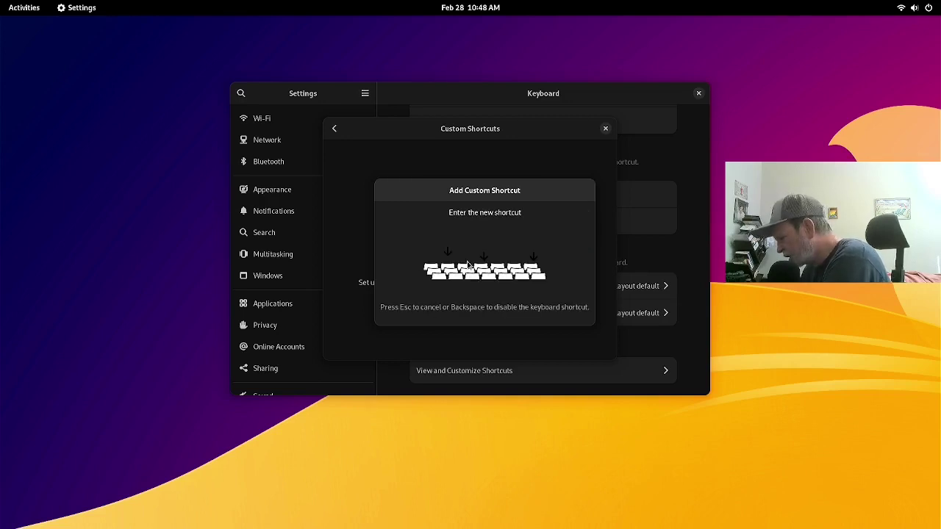
pyautogui.press('super+Return')
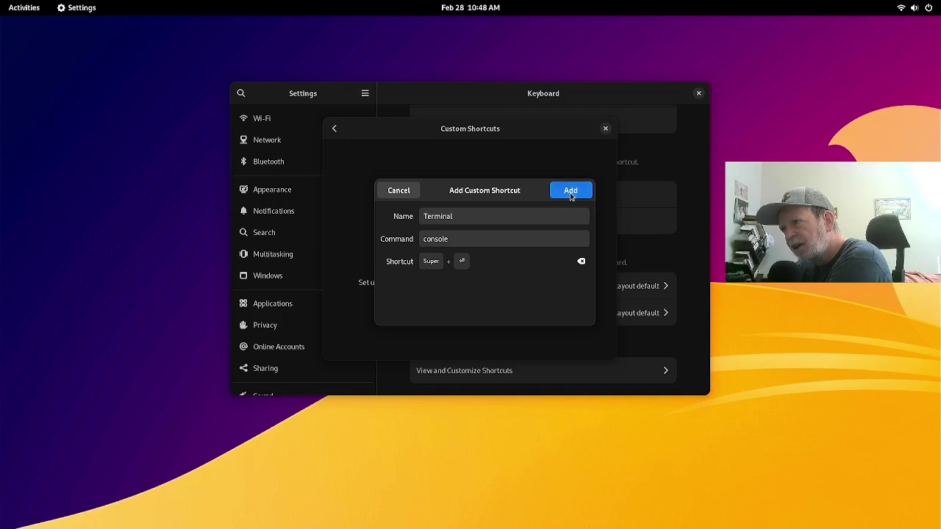
pyautogui.click(571, 192)
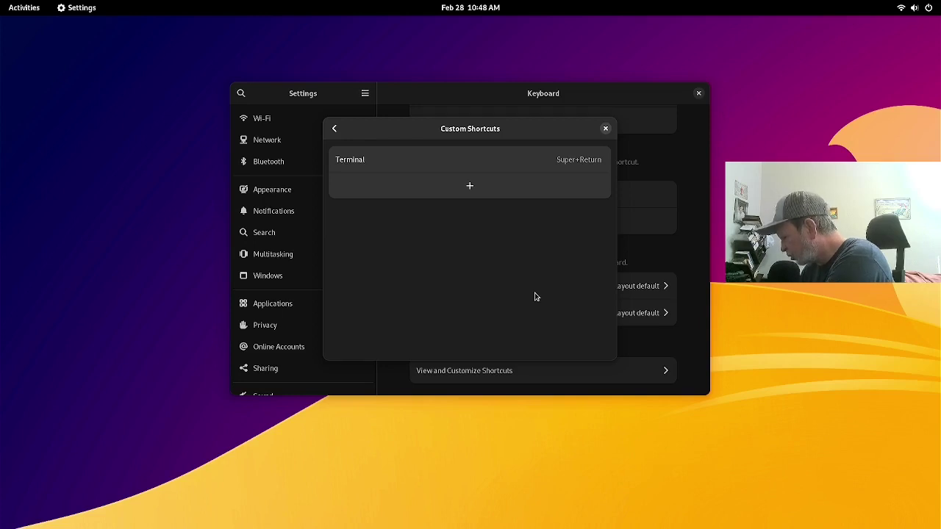
# Reopen the saved Terminal custom shortcut from the Custom Shortcuts list for editing.
pyautogui.press('Tab')
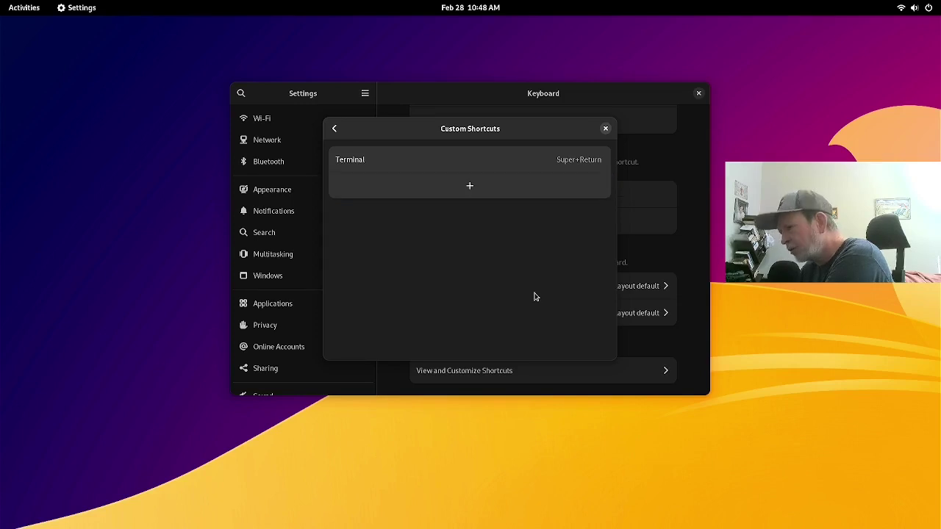
pyautogui.press('Escape')
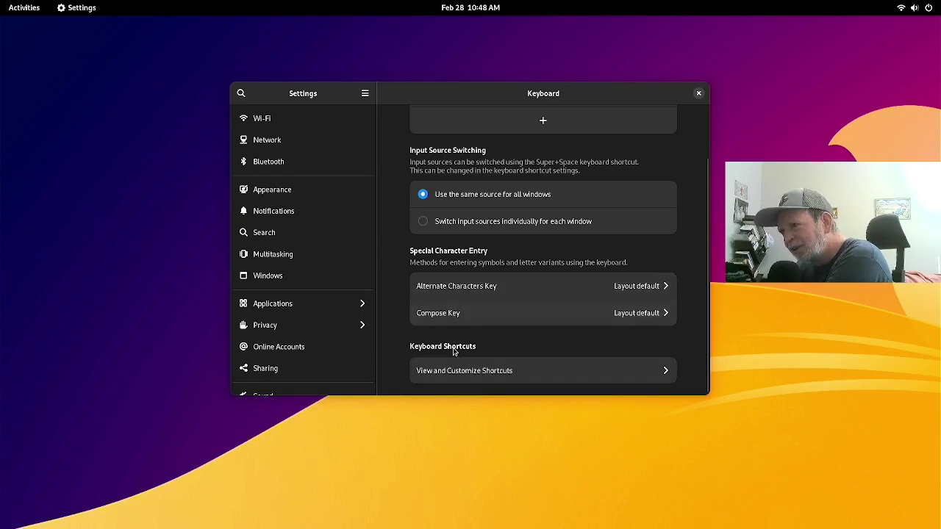
pyautogui.click(452, 372)
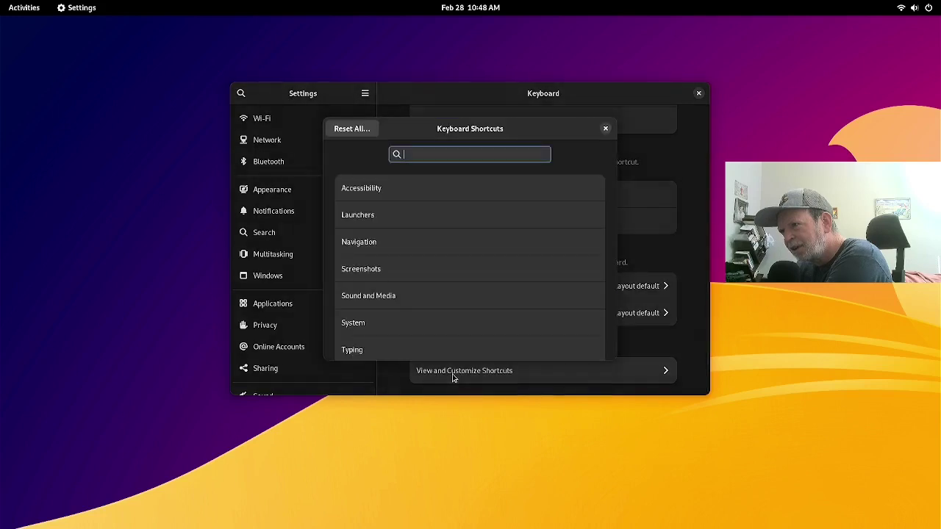
pyautogui.scroll(-2, 438, 347)
pyautogui.click(433, 347)
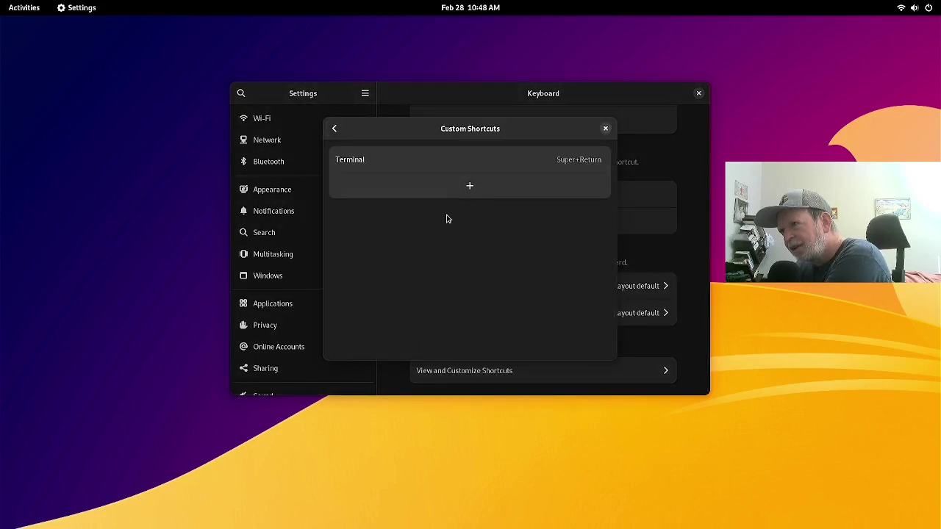
pyautogui.click(460, 166)
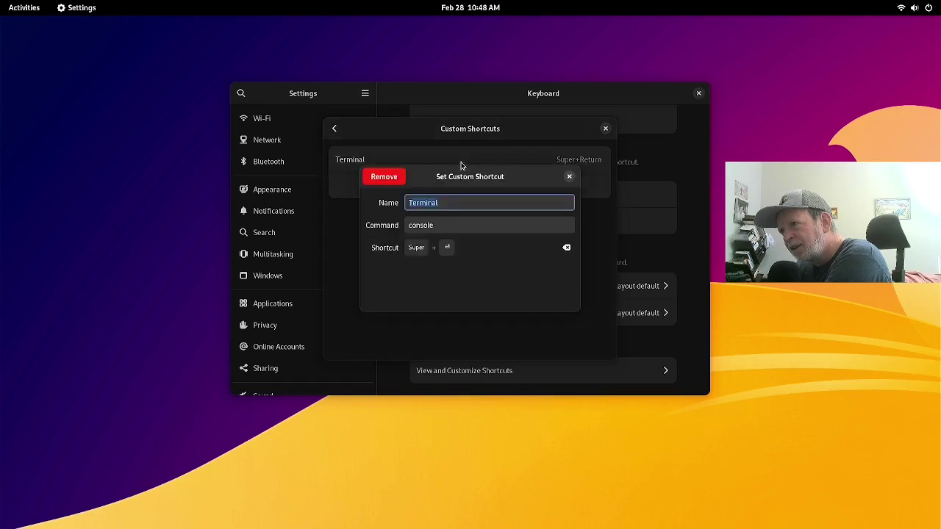
# Change the Terminal shortcut's command from console to gnome-terminal, then try Super+Return.
pyautogui.moveTo(449, 223); pyautogui.dragTo(409, 225)
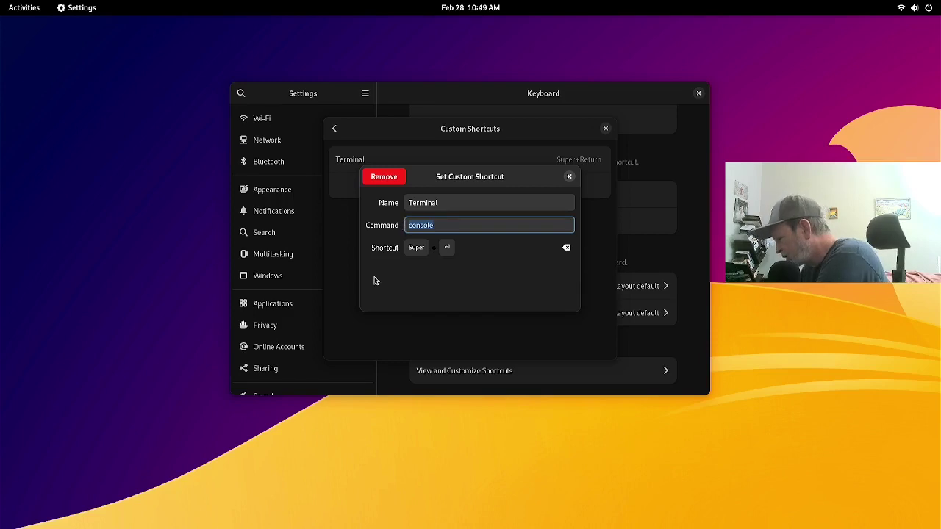
pyautogui.write('g')
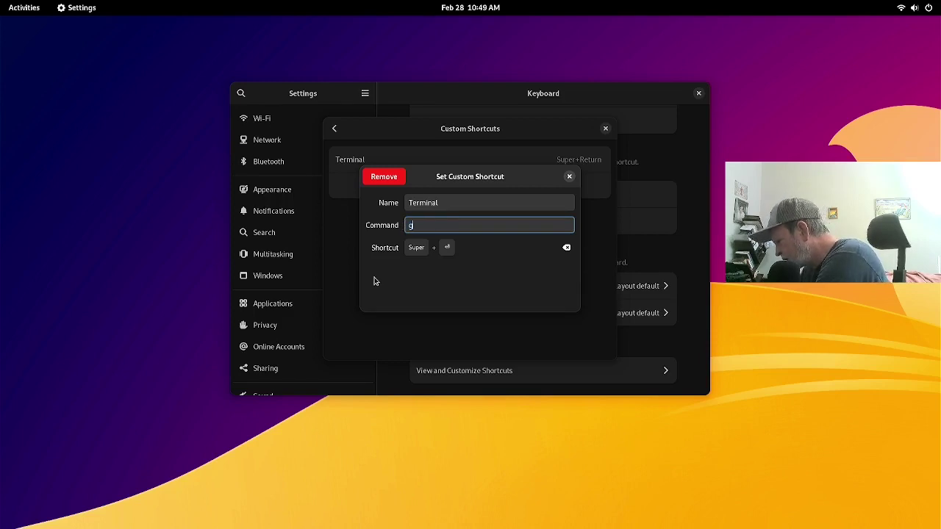
pyautogui.write('nome-terminal')
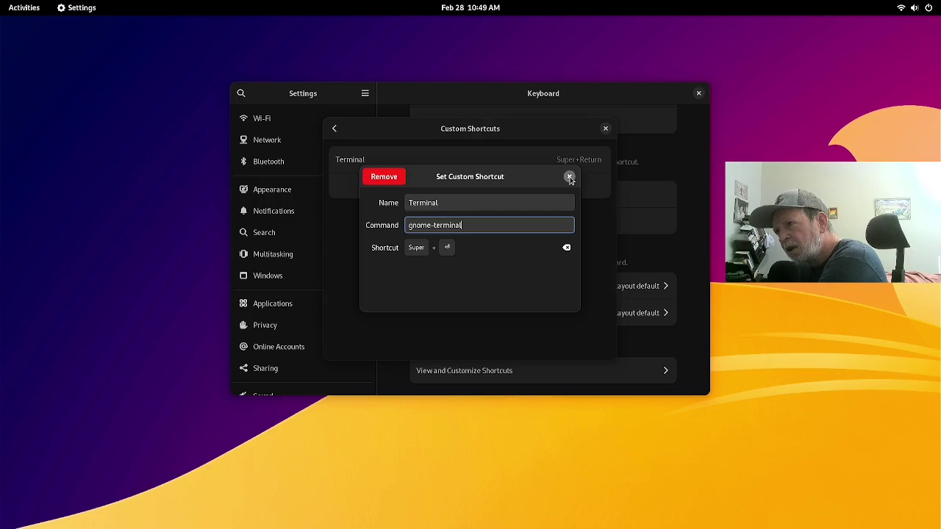
pyautogui.click(570, 178)
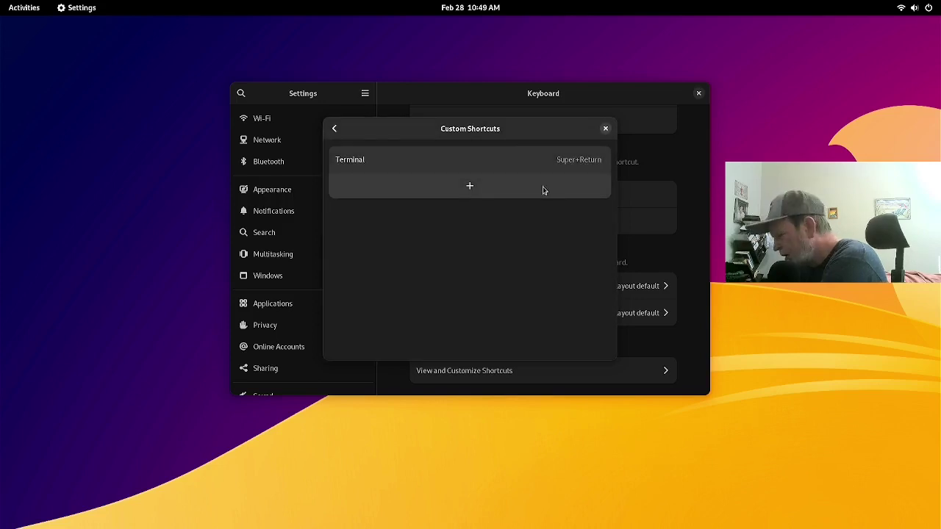
pyautogui.press('super+Return')
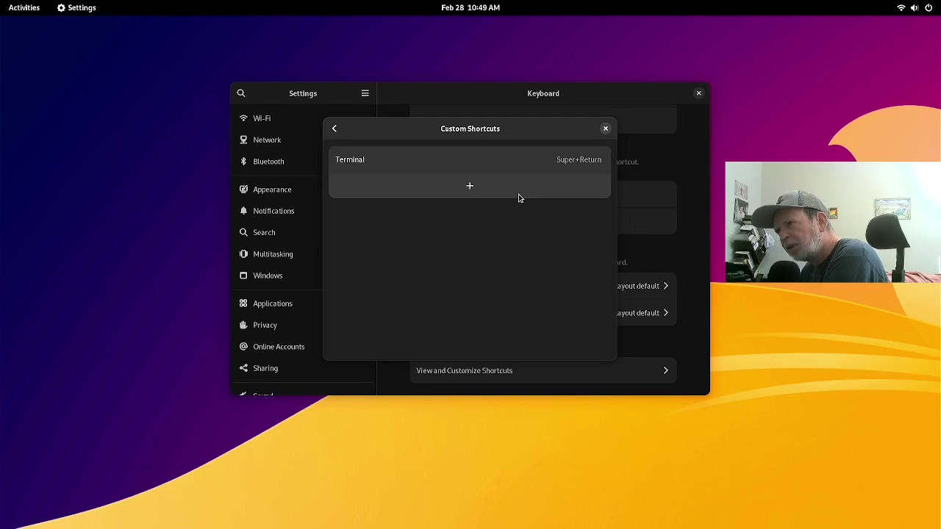
pyautogui.press('super+Return')
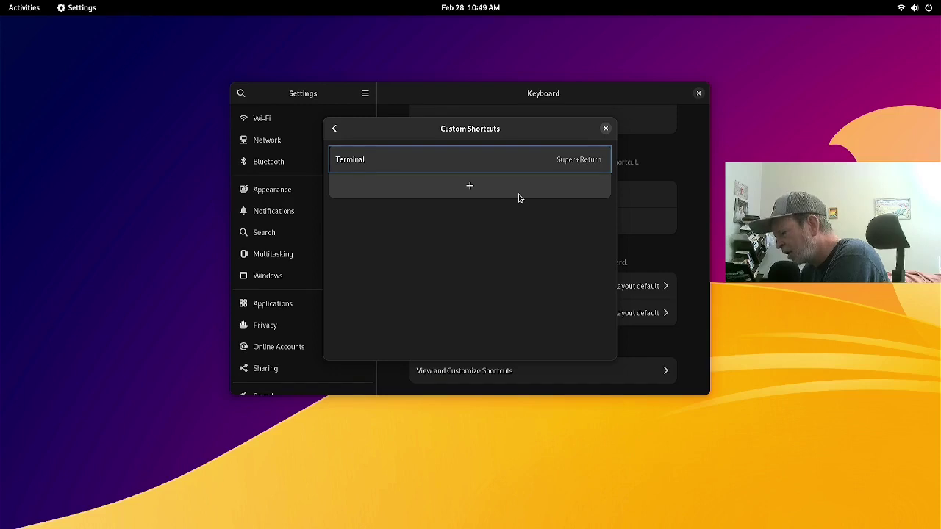
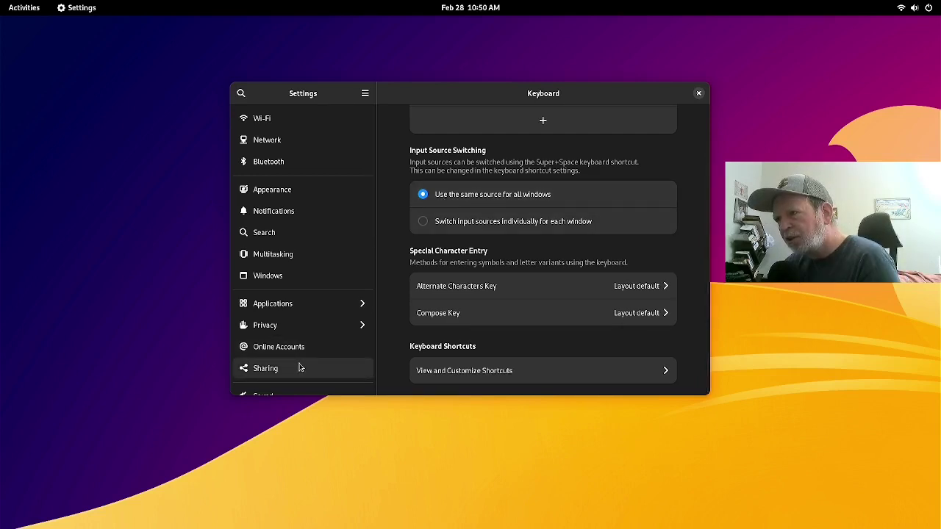
# Browse the Power and Displays settings pages.
pyautogui.scroll(-2, 299, 368)
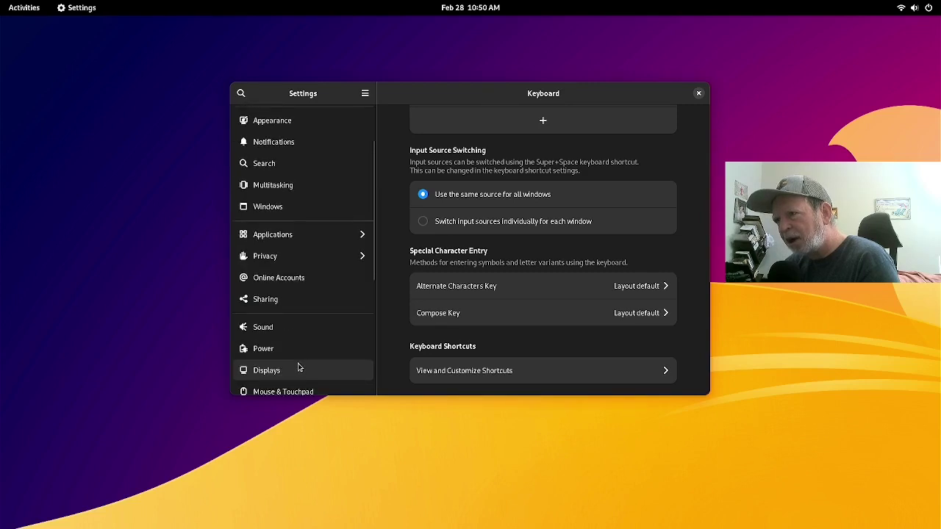
pyautogui.click(298, 353)
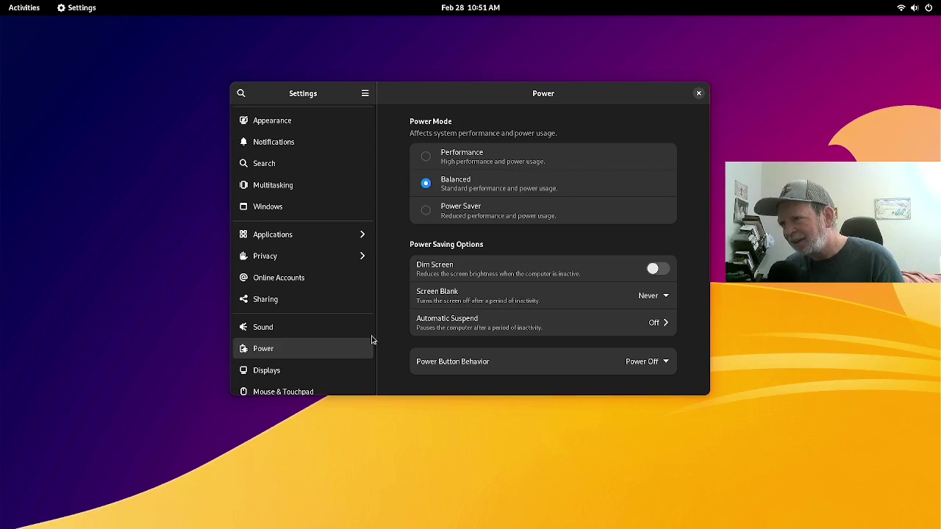
pyautogui.click(330, 374)
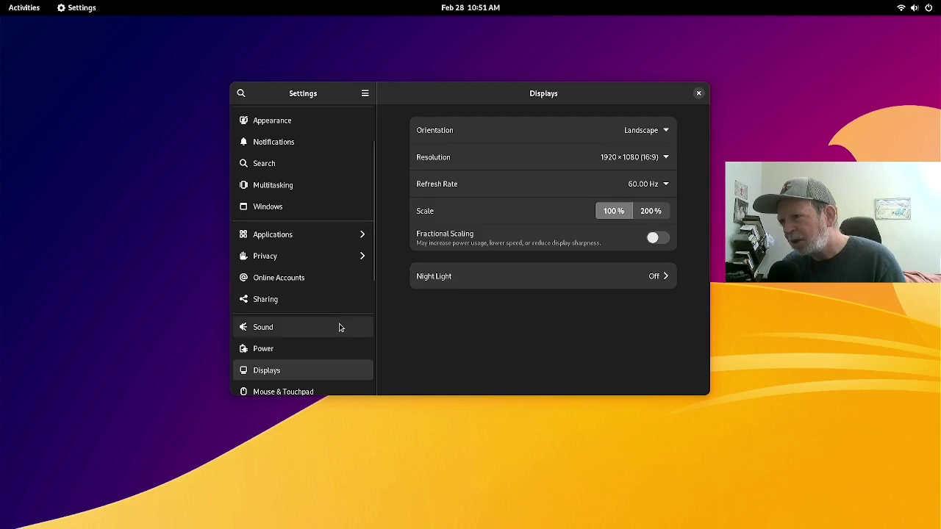
# Look through Default Applications and Date & Time, then open the About page.
pyautogui.scroll(-2, 332, 326)
pyautogui.scroll(-2, 328, 325)
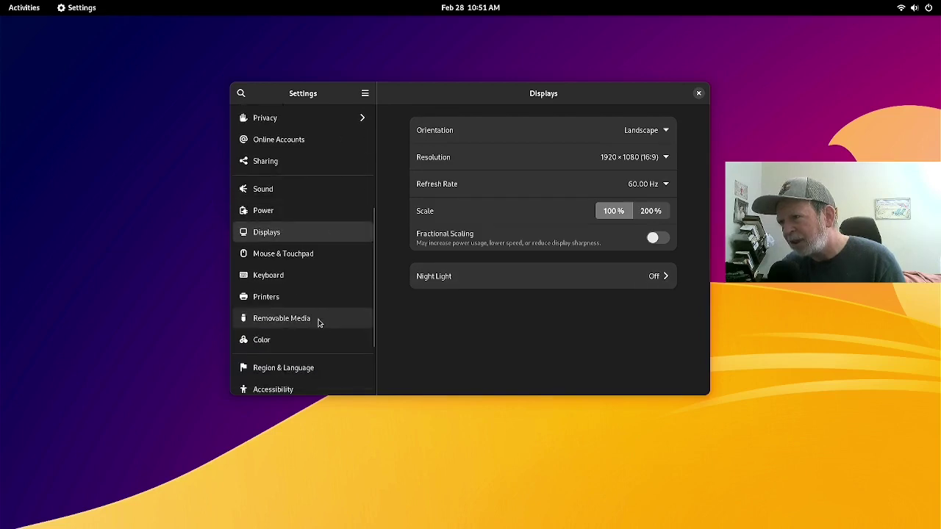
pyautogui.scroll(-1, 320, 324)
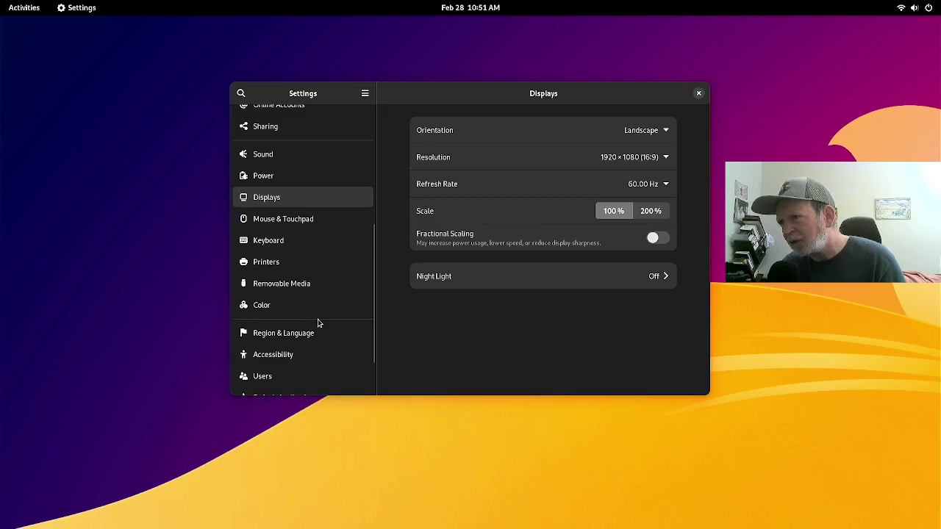
pyautogui.scroll(-1, 318, 323)
pyautogui.click(286, 363)
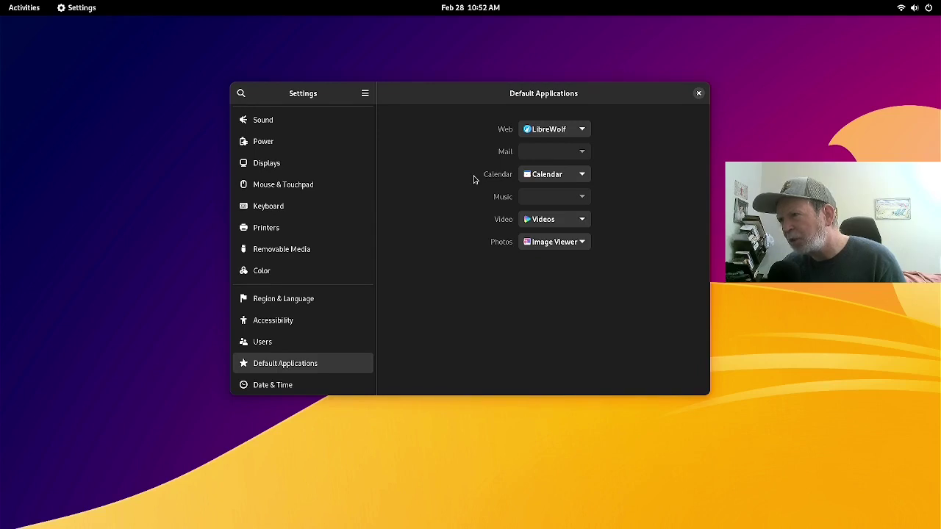
pyautogui.click(273, 385)
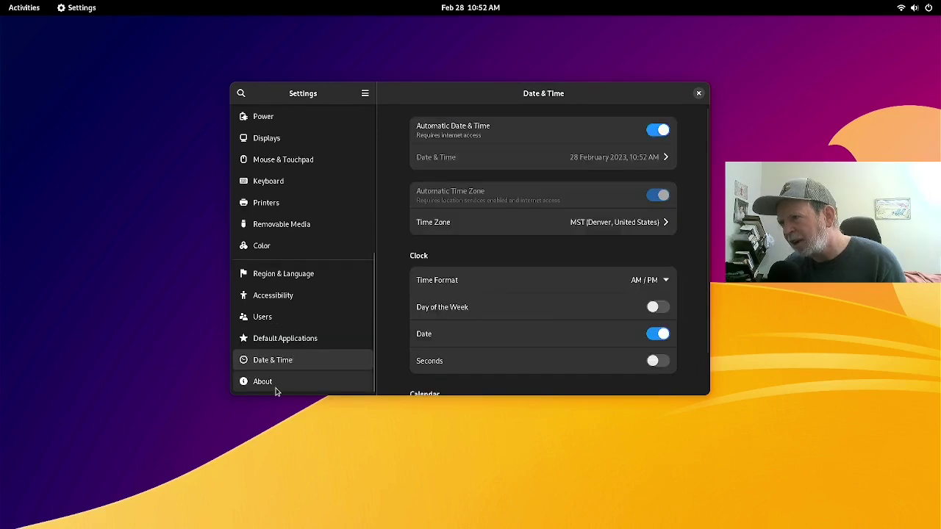
pyautogui.click(277, 390)
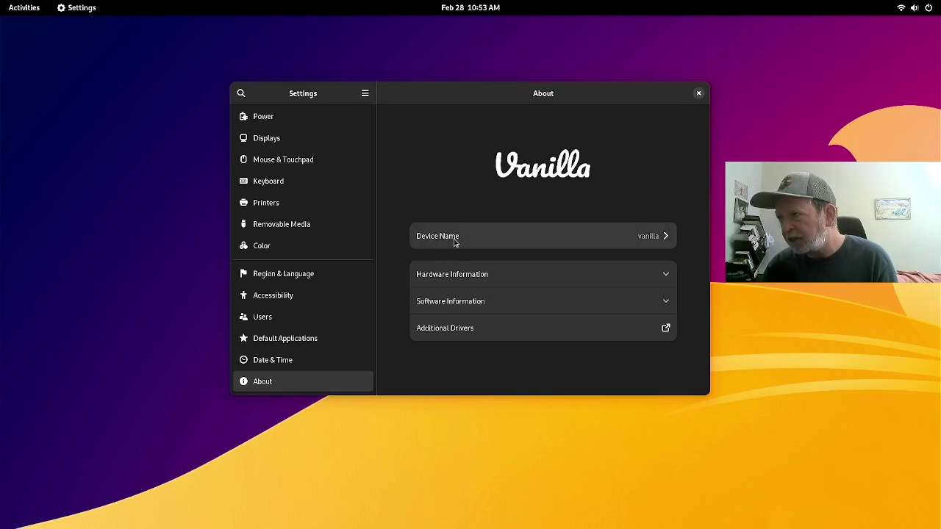
# Change the device name from 'vanilla' to 'dello'.
pyautogui.click(455, 243)
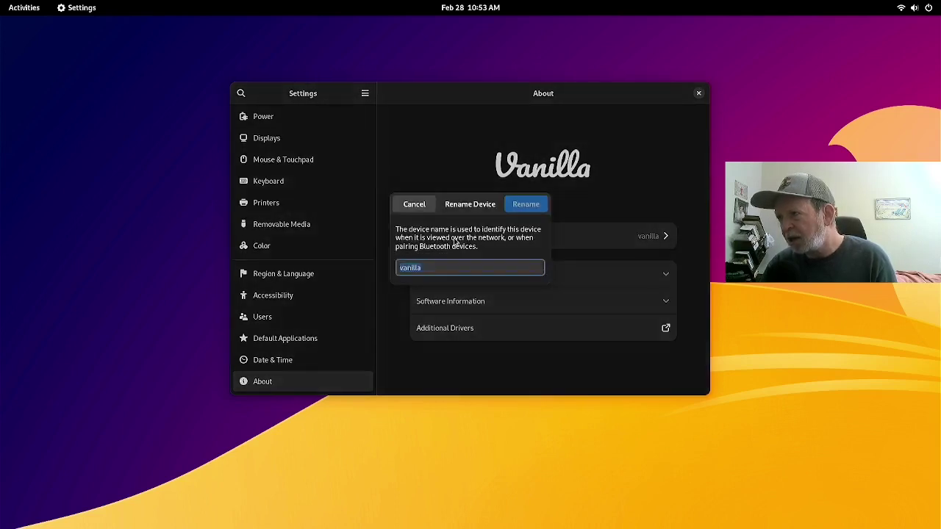
pyautogui.click(432, 267)
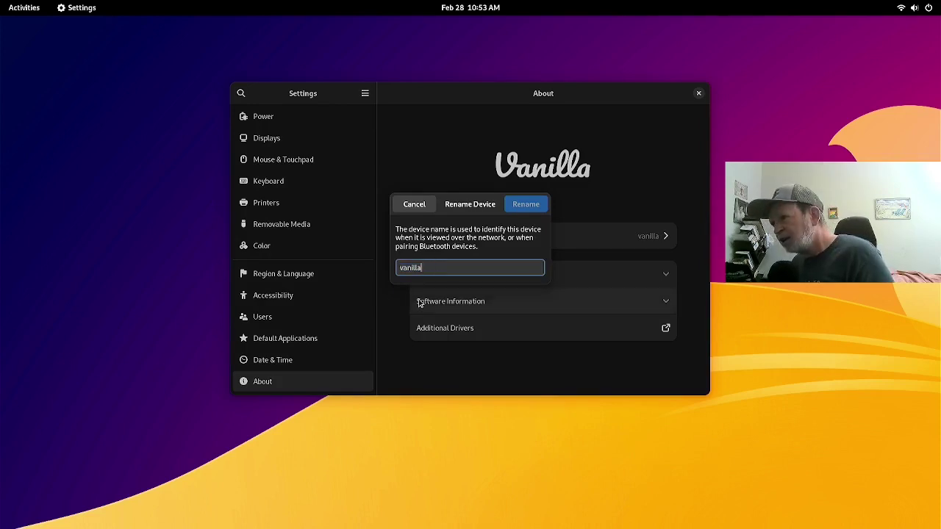
pyautogui.press('BackSpace')
pyautogui.press('BackSpace')
pyautogui.press('BackSpace')
pyautogui.press('BackSpace')
pyautogui.press('BackSpace')
pyautogui.press('BackSpace')
pyautogui.press('BackSpace')
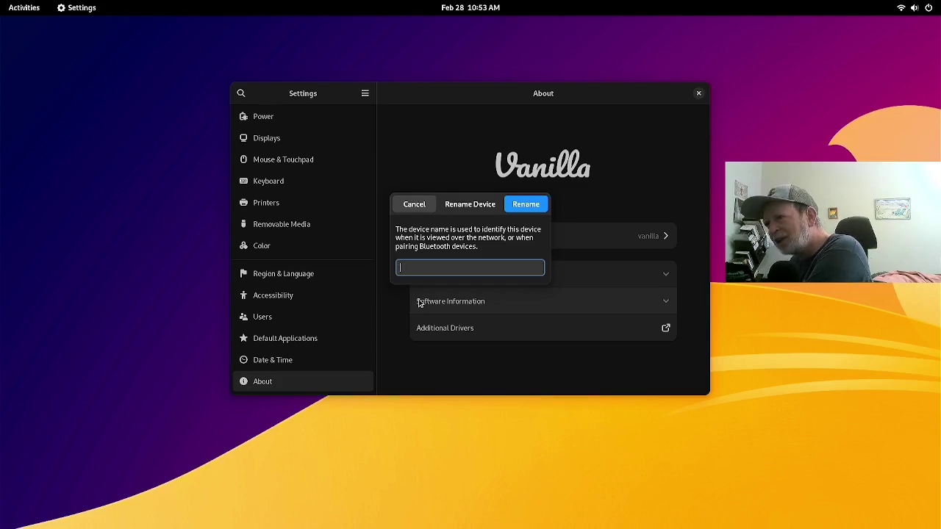
pyautogui.write('dello')
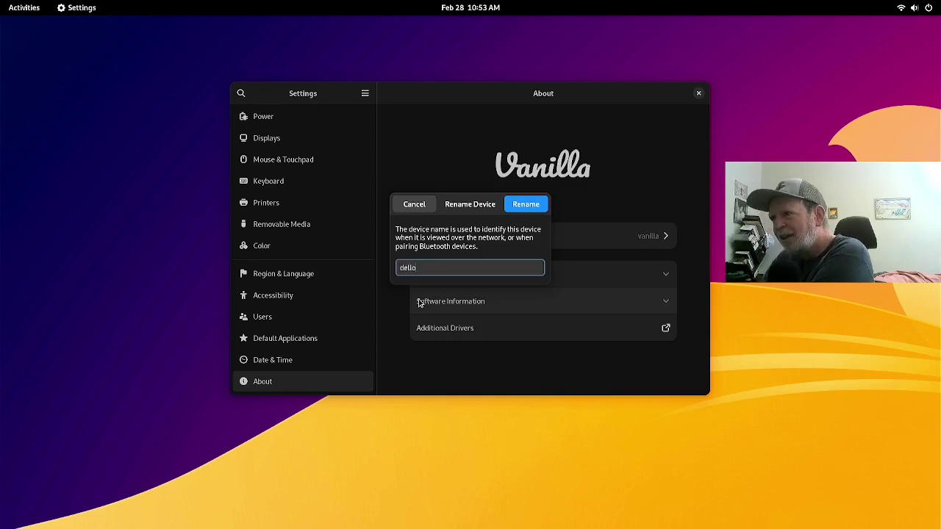
pyautogui.click(510, 205)
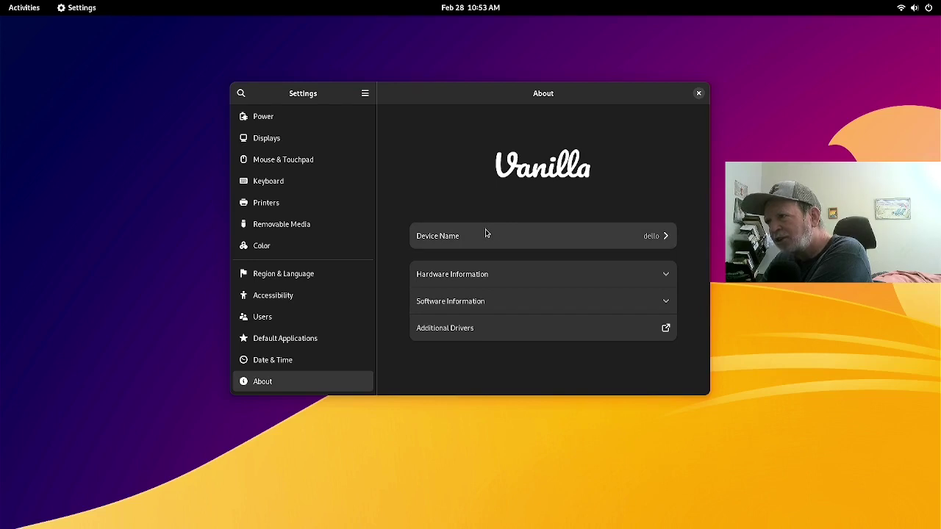
# Expand Hardware Information to show the OptiPlex 3010's 8.0 GiB memory, i5-3470 and 256.1 GB disk.
pyautogui.click(465, 278)
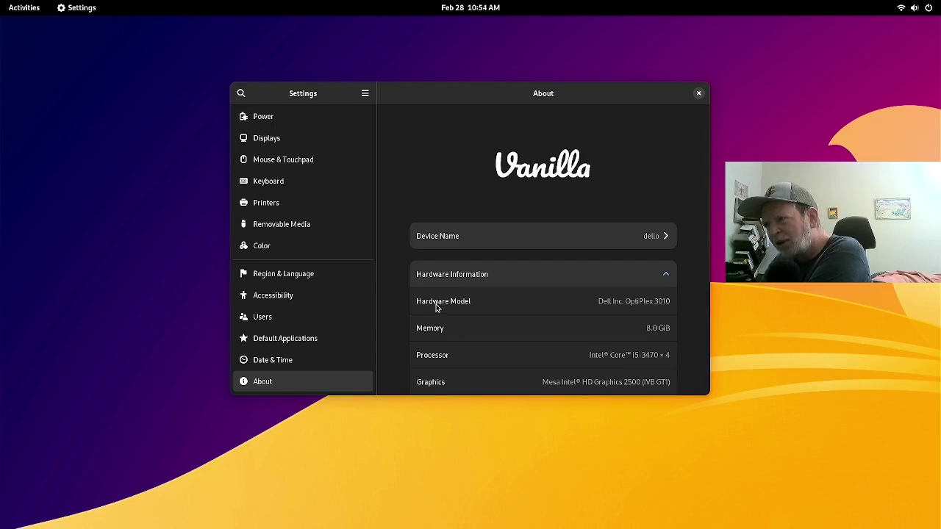
pyautogui.scroll(-1, 436, 307)
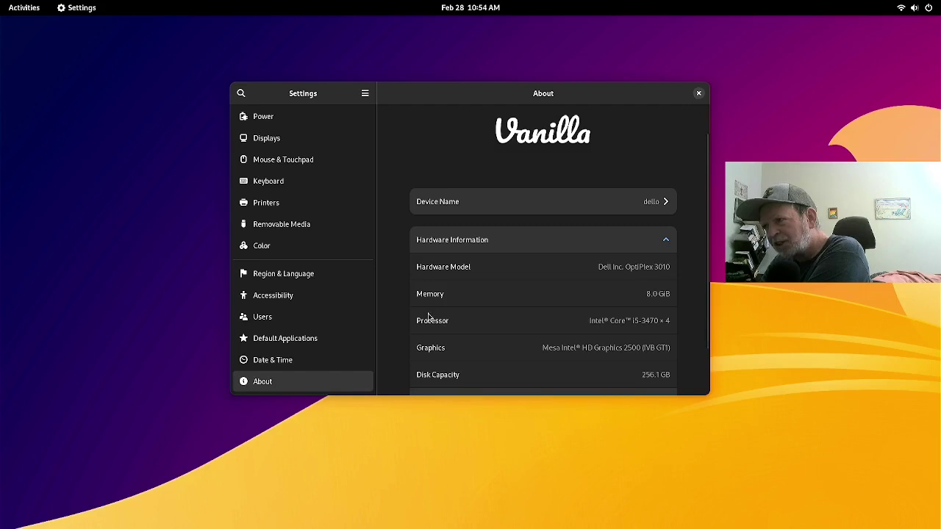
pyautogui.scroll(-1, 428, 316)
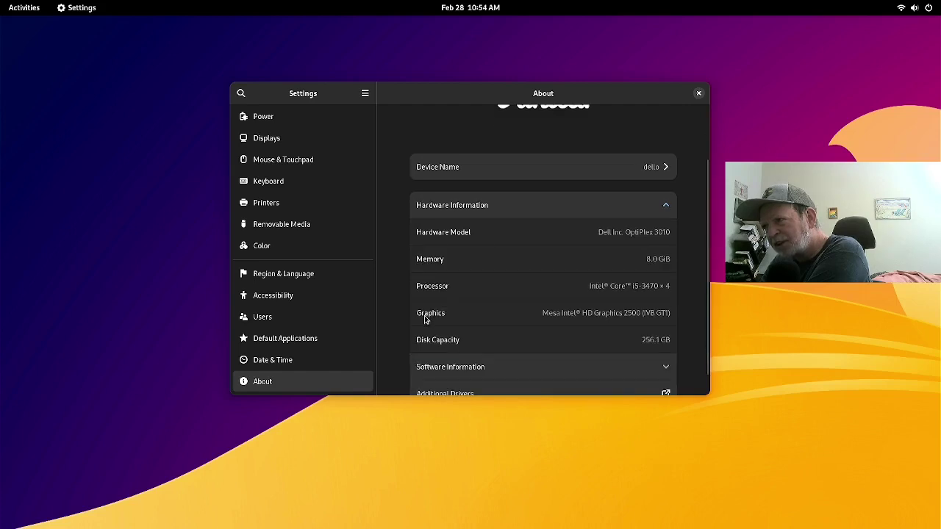
pyautogui.scroll(-1, 424, 319)
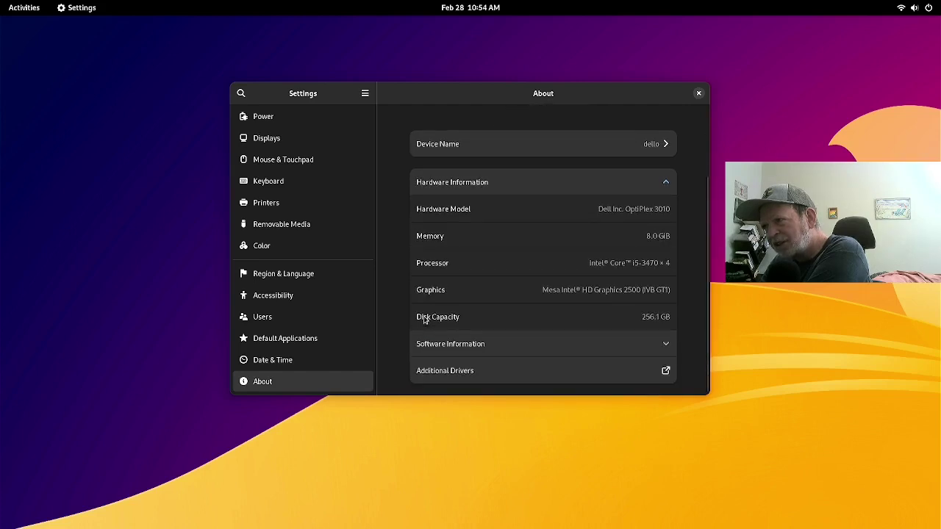
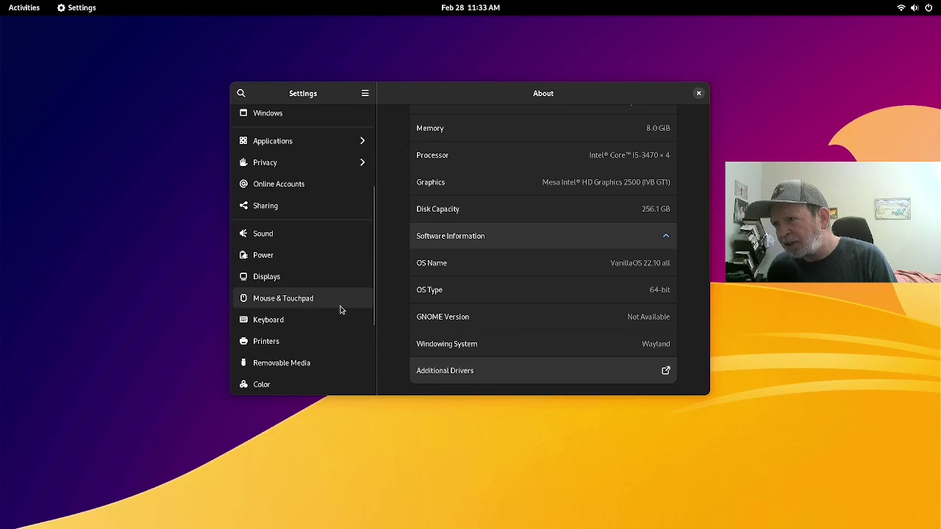
# Browse the Multitasking page's hot corner, workspace and multi-display options.
pyautogui.scroll(5, 341, 309)
pyautogui.click(305, 257)
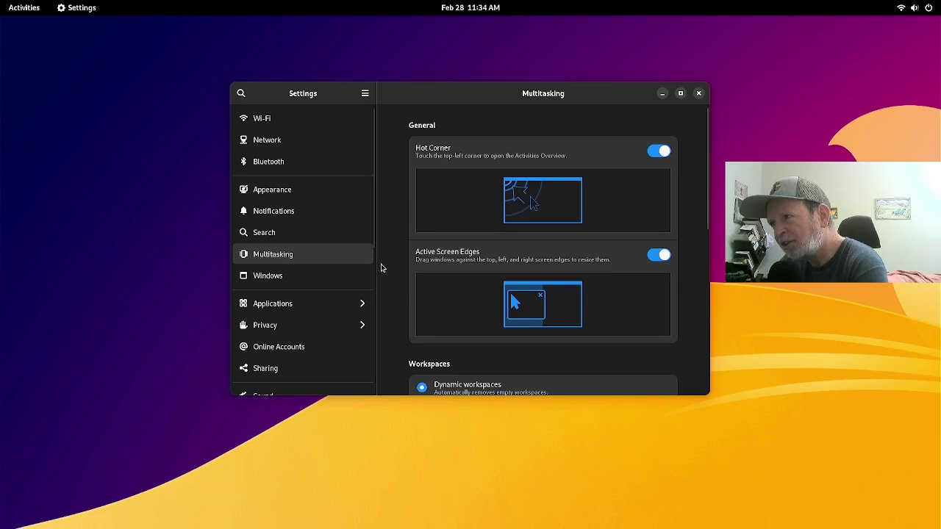
pyautogui.scroll(-1, 382, 267)
pyautogui.scroll(-1, 382, 268)
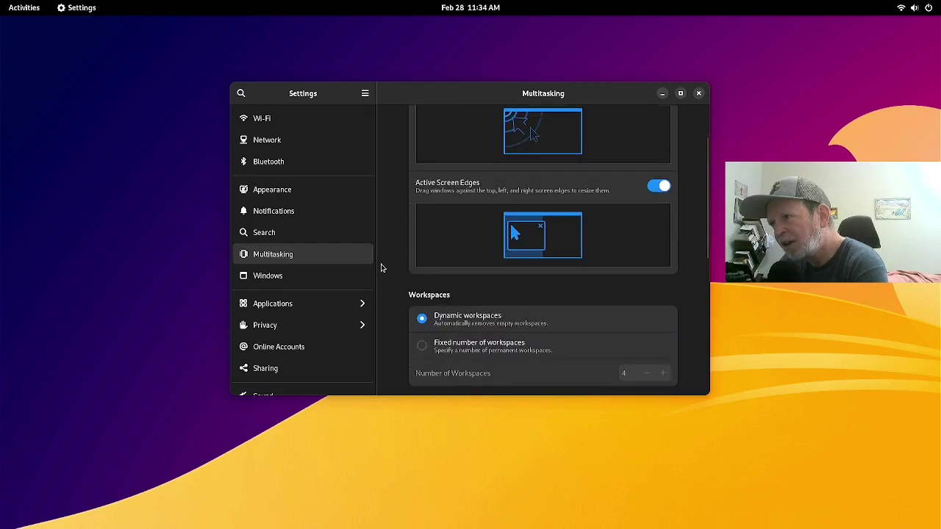
pyautogui.scroll(-2, 381, 268)
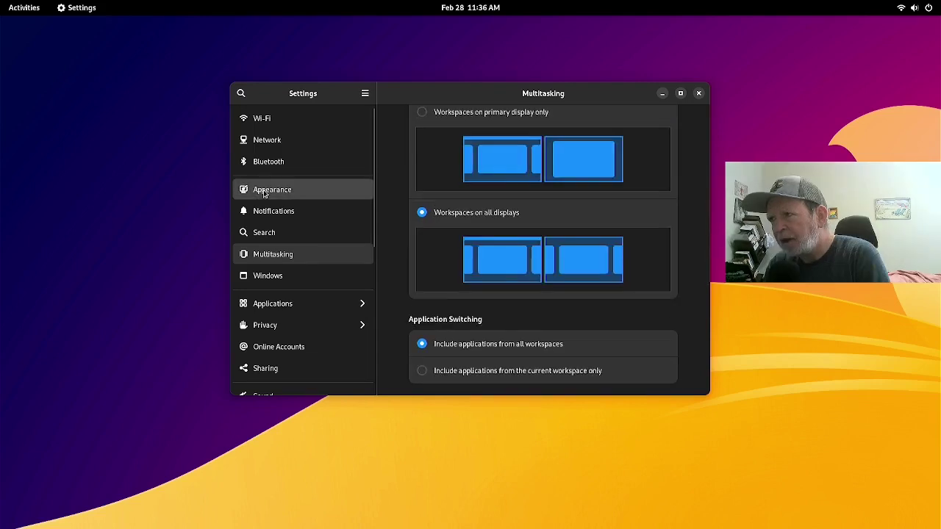
pyautogui.click(264, 191)
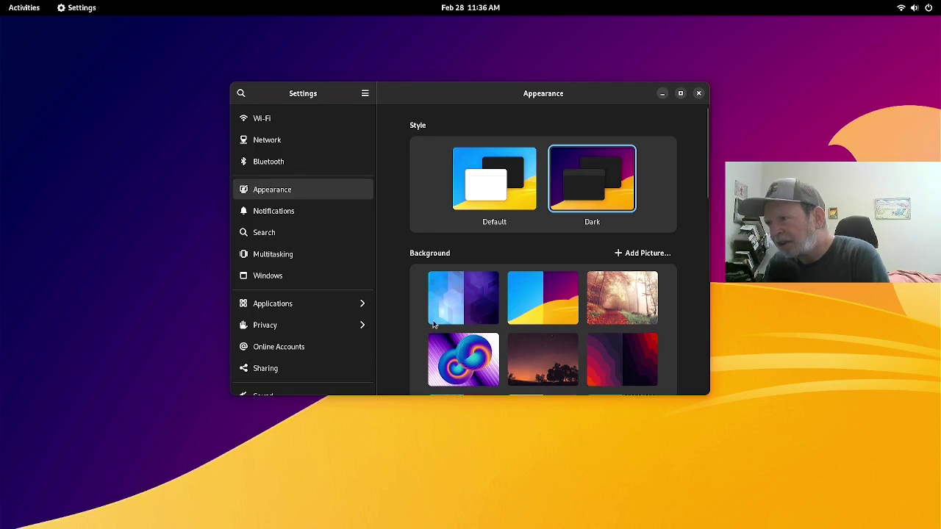
# Try the sunset, purple swirl and red-blue wavy backgrounds, settling on the water-droplet leaf.
pyautogui.scroll(-1, 435, 326)
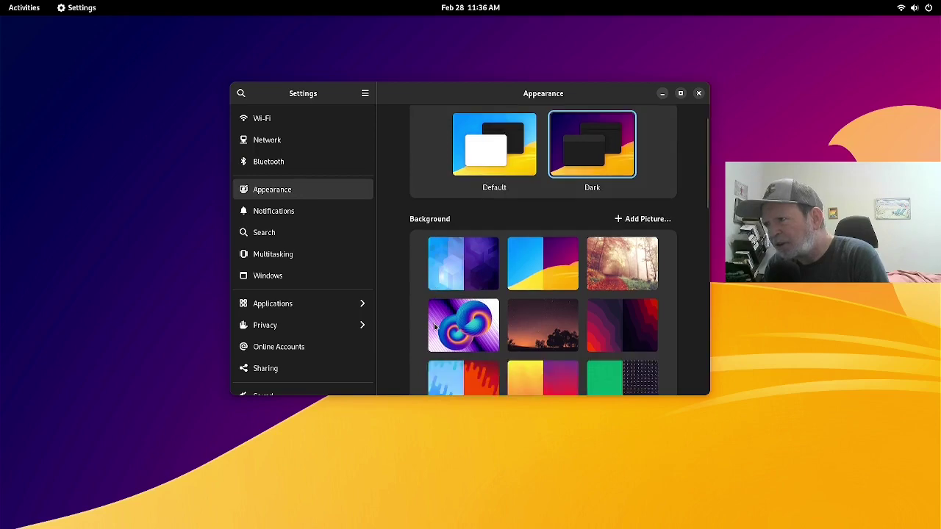
pyautogui.scroll(-1, 436, 331)
pyautogui.click(548, 304)
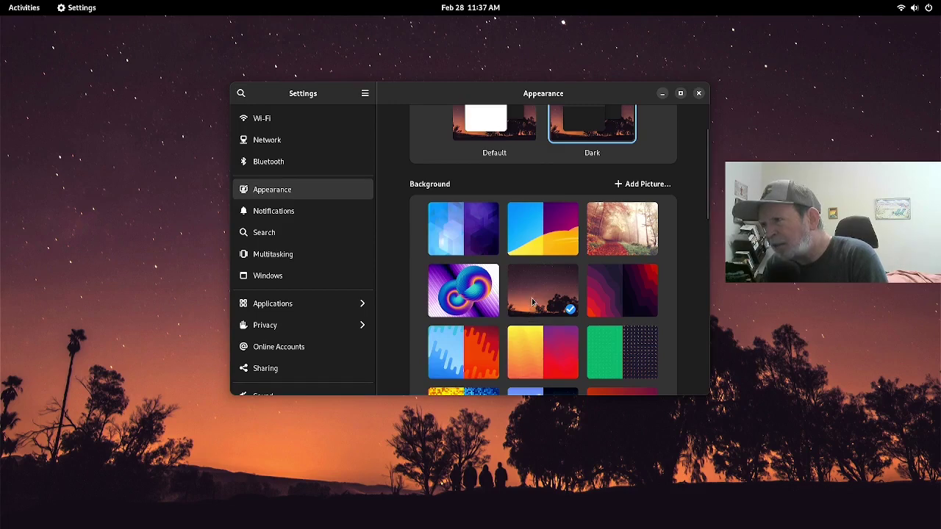
pyautogui.click(468, 299)
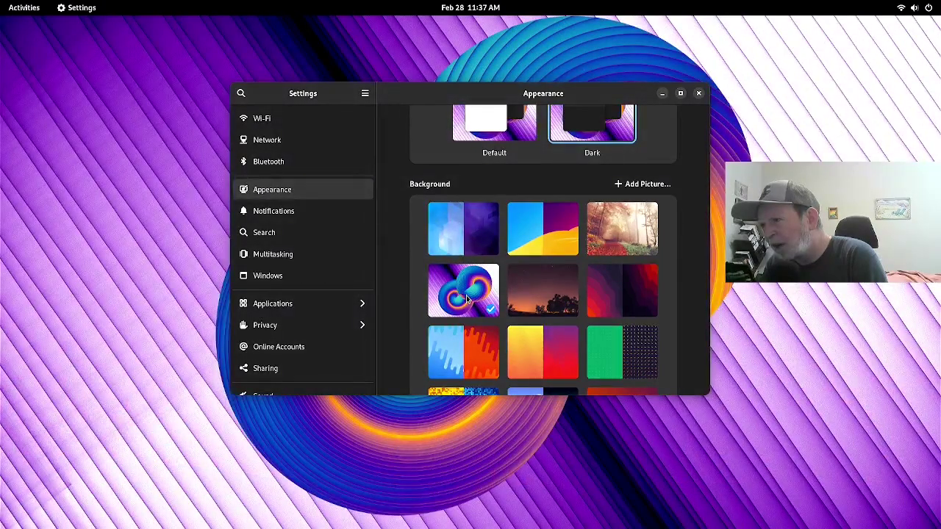
pyautogui.click(471, 348)
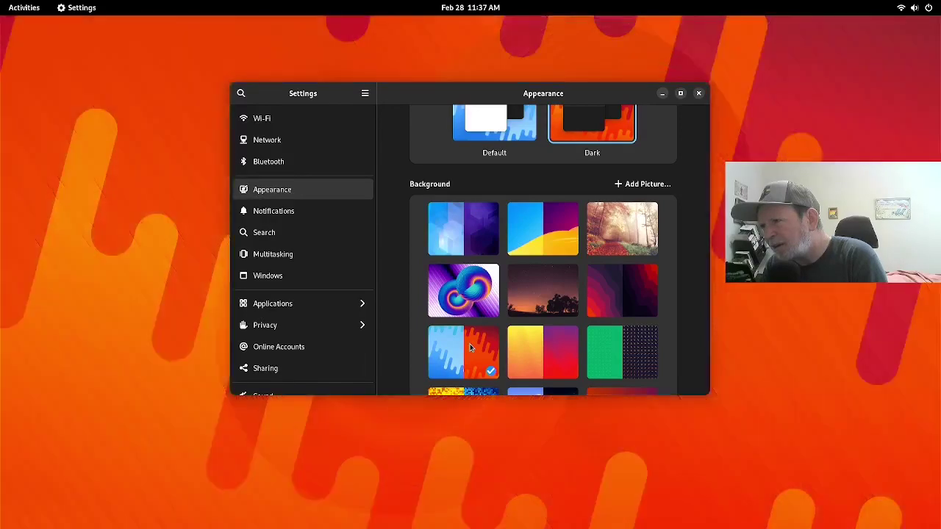
pyautogui.scroll(-4, 471, 348)
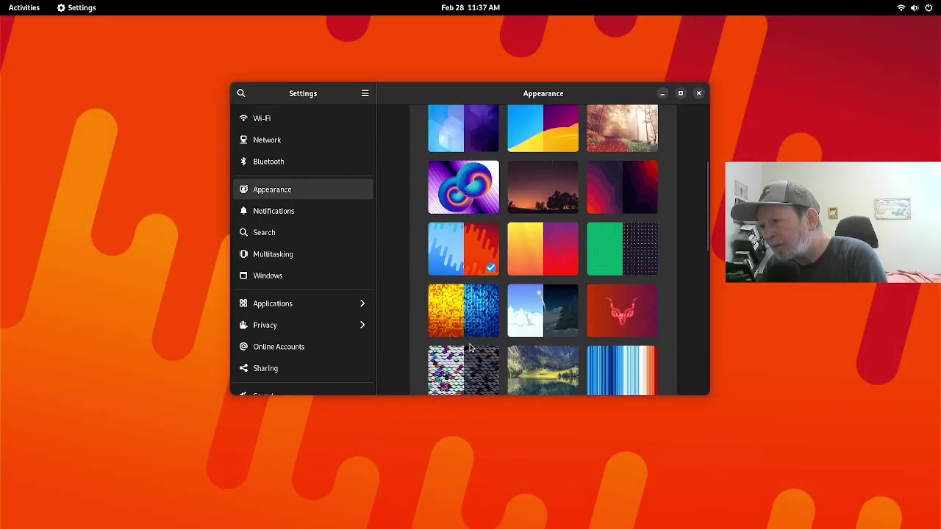
pyautogui.scroll(-1, 471, 348)
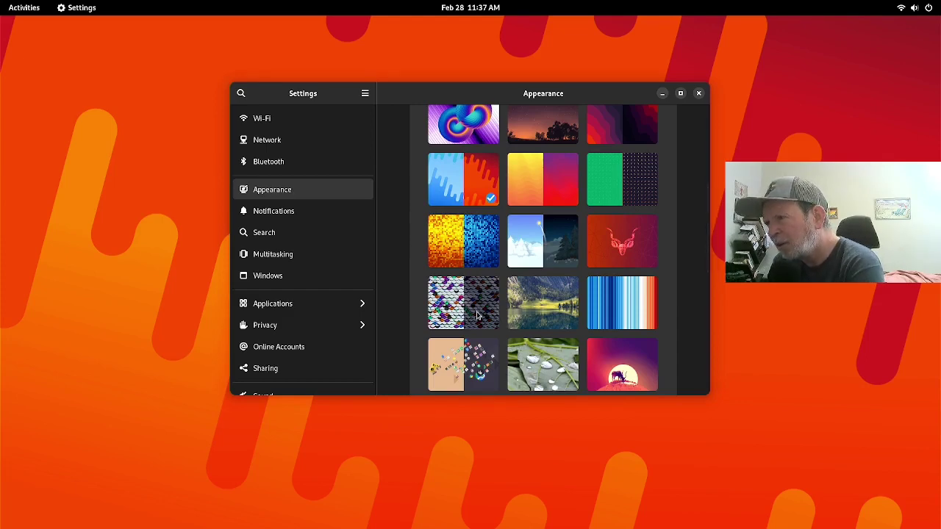
pyautogui.click(539, 357)
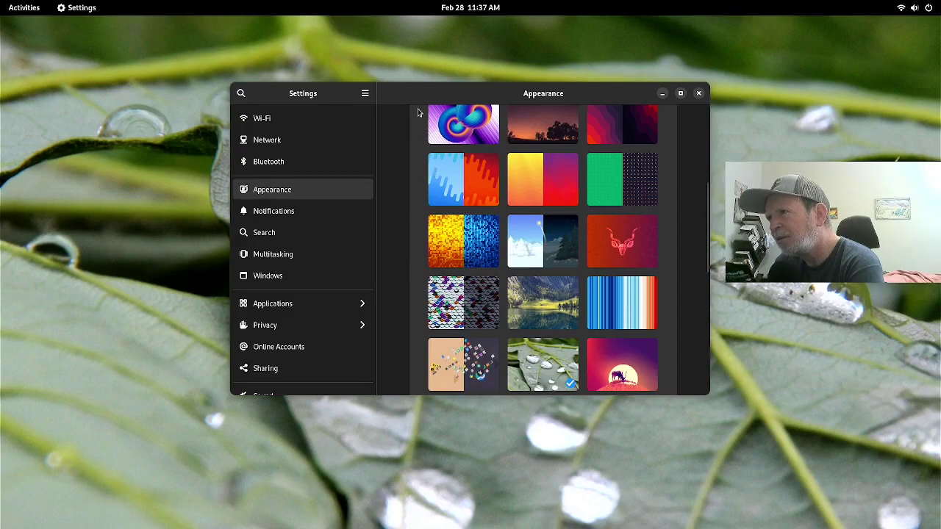
pyautogui.moveTo(416, 99); pyautogui.dragTo(212, 147)
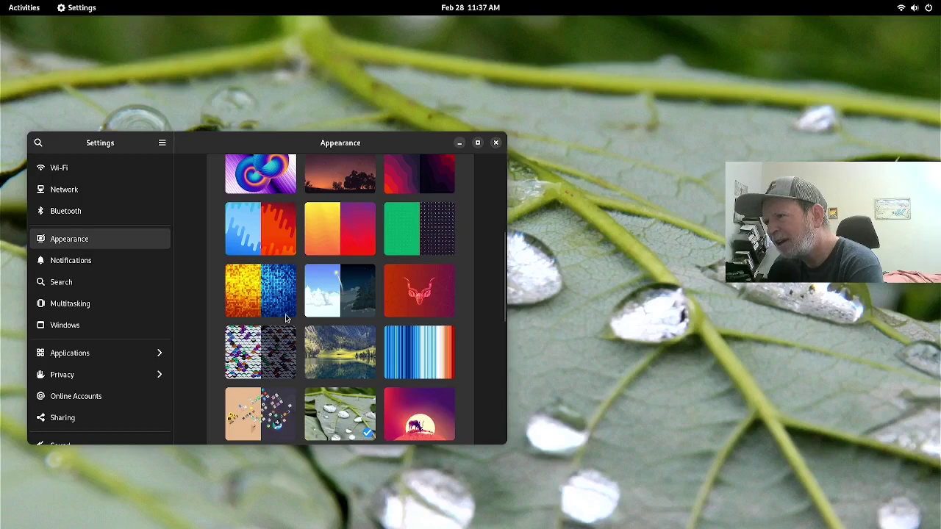
# Preview the mountain lake, striped and antelope sunset wallpapers on the desktop.
pyautogui.click(316, 355)
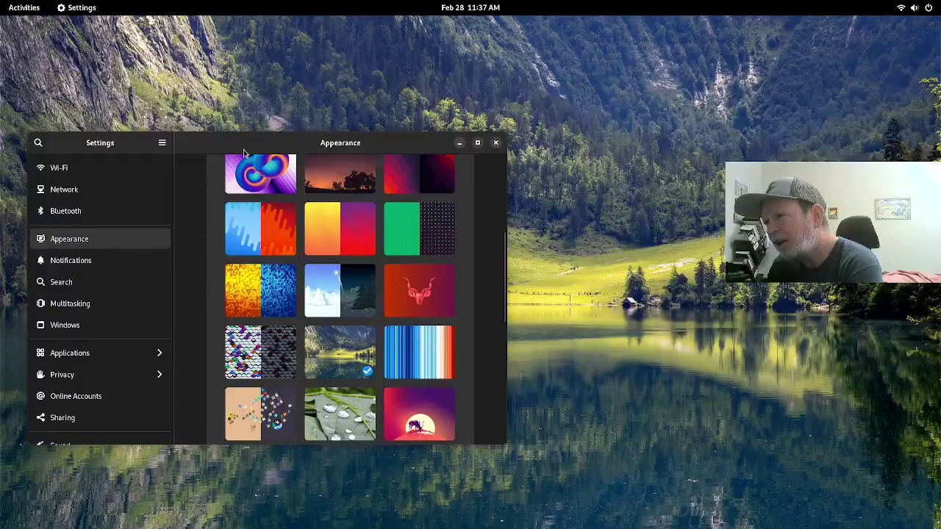
pyautogui.moveTo(244, 150); pyautogui.dragTo(257, 423)
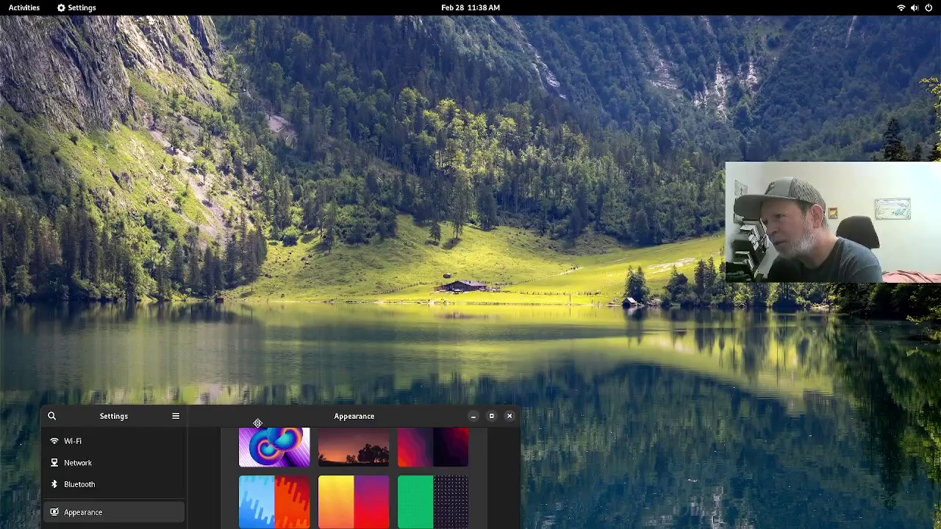
pyautogui.moveTo(257, 423); pyautogui.dragTo(260, 191)
pyautogui.click(416, 406)
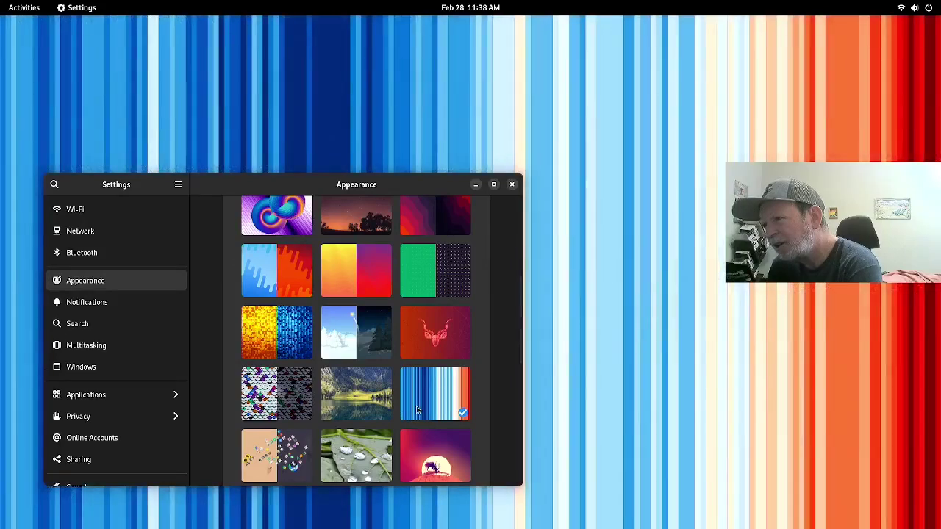
pyautogui.click(417, 448)
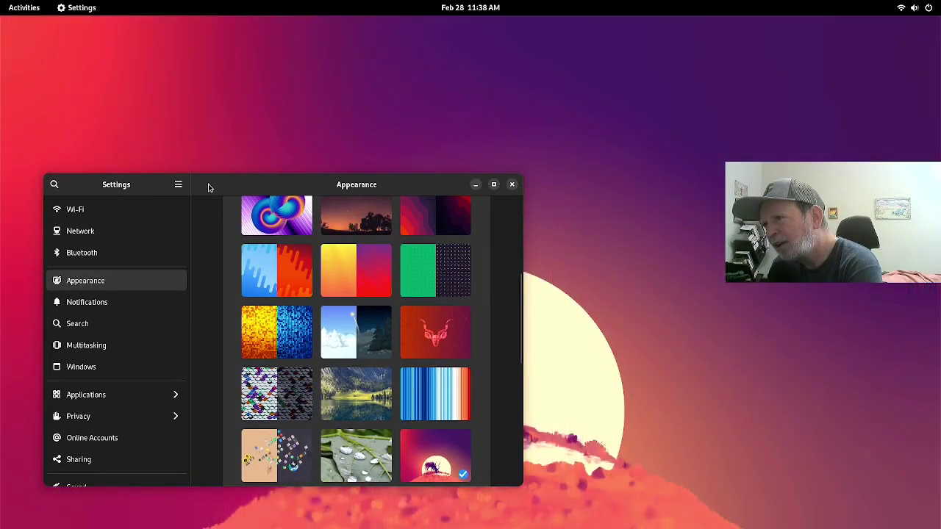
pyautogui.moveTo(210, 184); pyautogui.dragTo(286, 473)
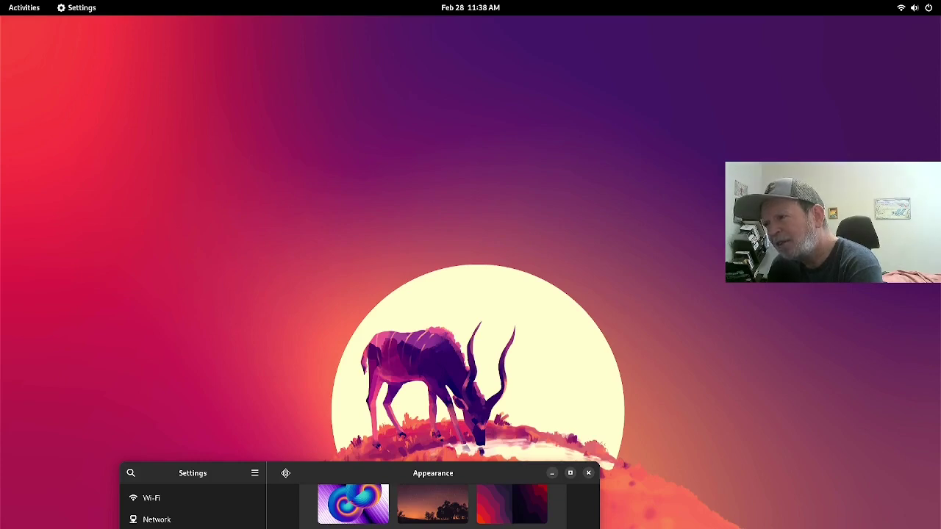
pyautogui.moveTo(286, 472); pyautogui.dragTo(200, 153)
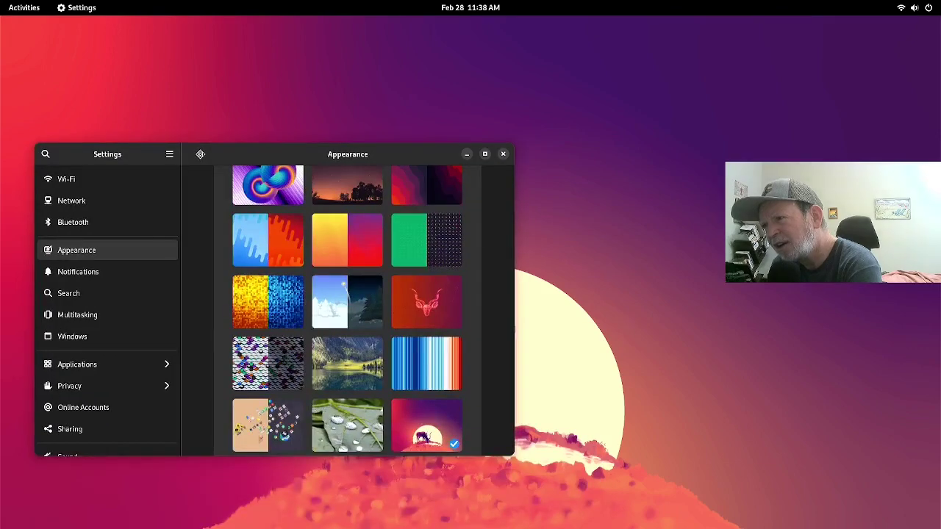
# Try the misty snowy forest, dusky mountain and sunset lake wallpapers.
pyautogui.scroll(-2, 269, 300)
pyautogui.scroll(-2, 269, 300)
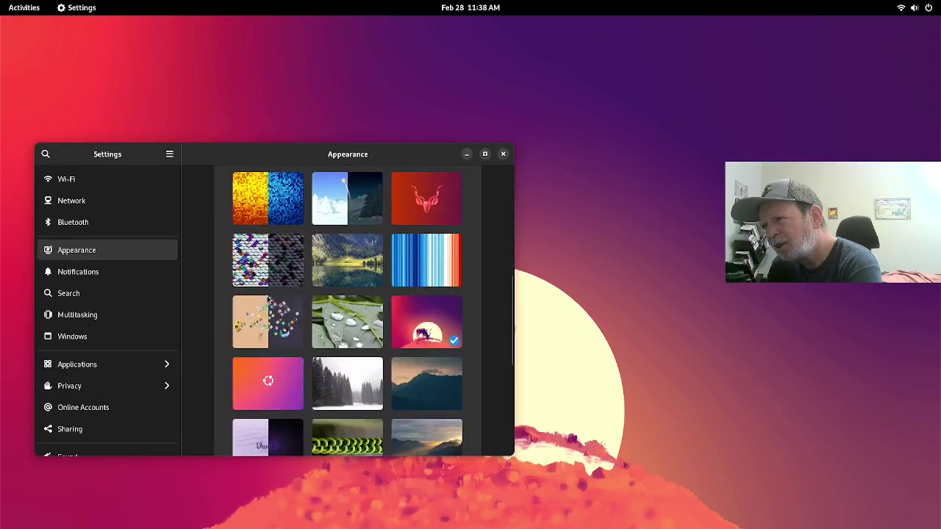
pyautogui.scroll(-1, 269, 300)
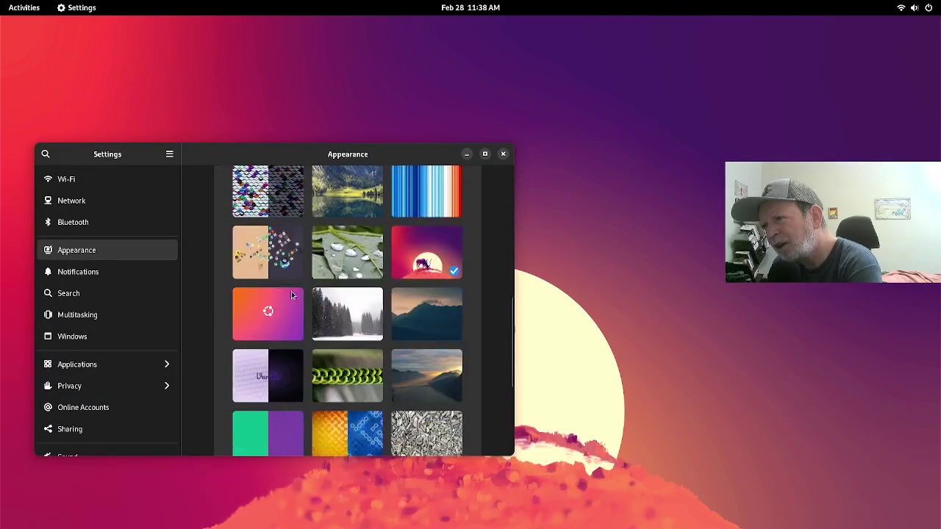
pyautogui.click(329, 317)
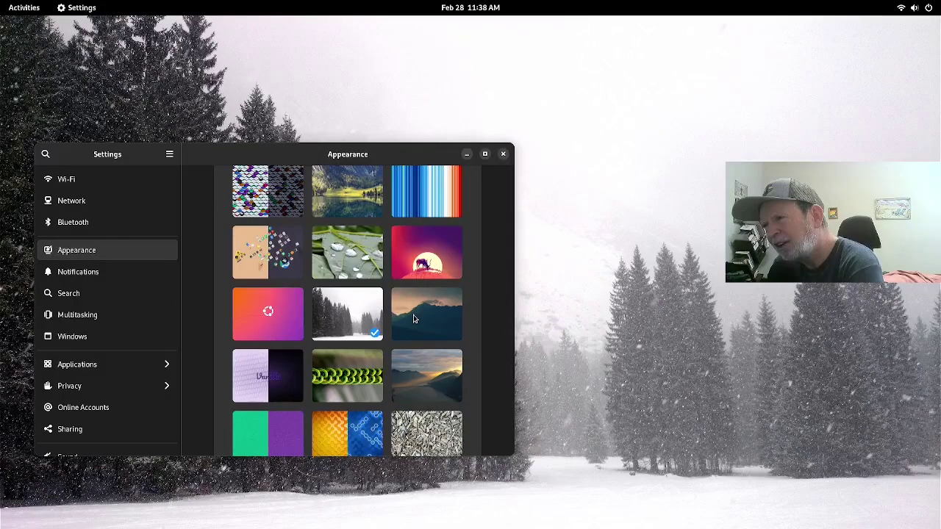
pyautogui.click(413, 318)
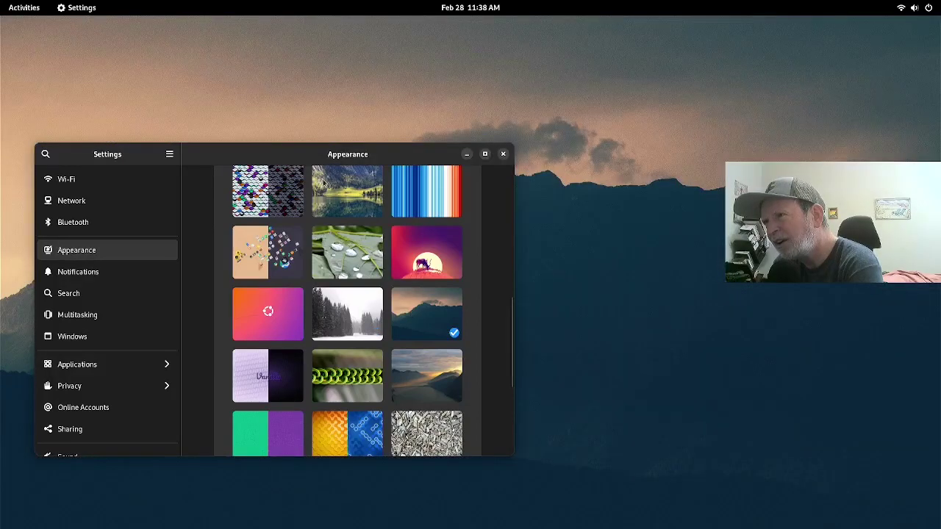
pyautogui.moveTo(300, 154); pyautogui.dragTo(319, 169)
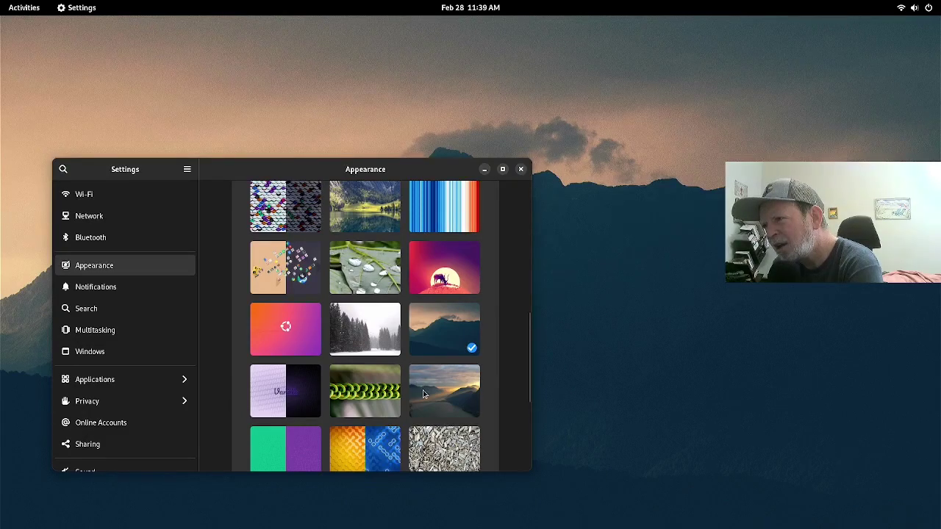
pyautogui.click(424, 394)
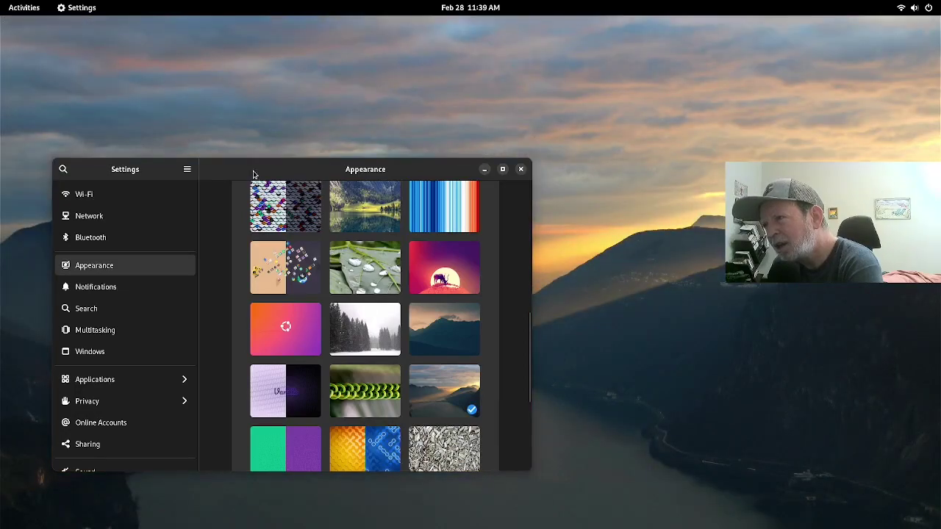
# Preview the wood chips and octopus wallpapers, then settle on the snowy forest background.
pyautogui.moveTo(253, 174); pyautogui.dragTo(259, 154)
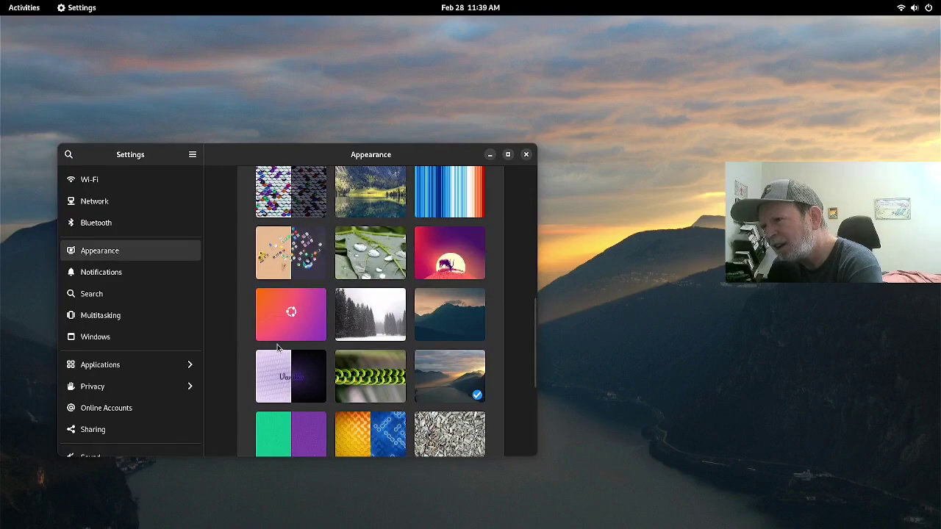
pyautogui.click(449, 426)
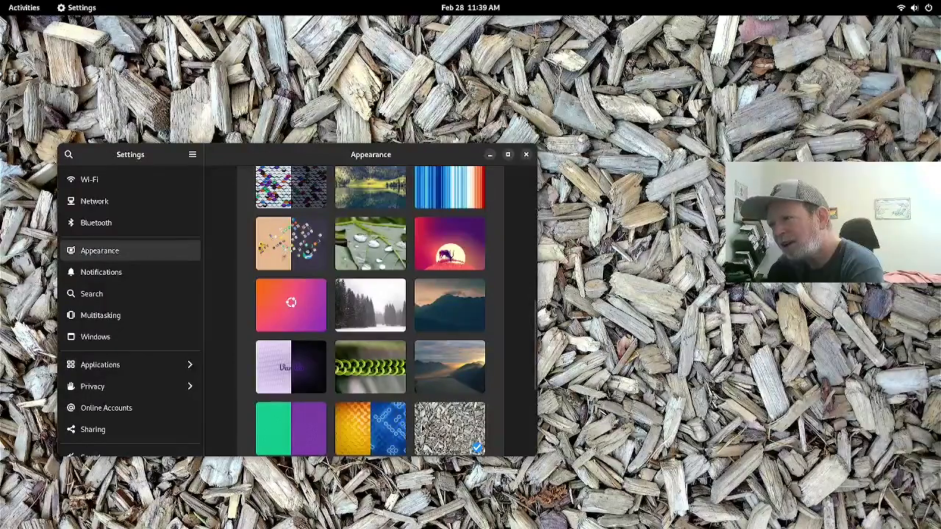
pyautogui.scroll(-5, 406, 422)
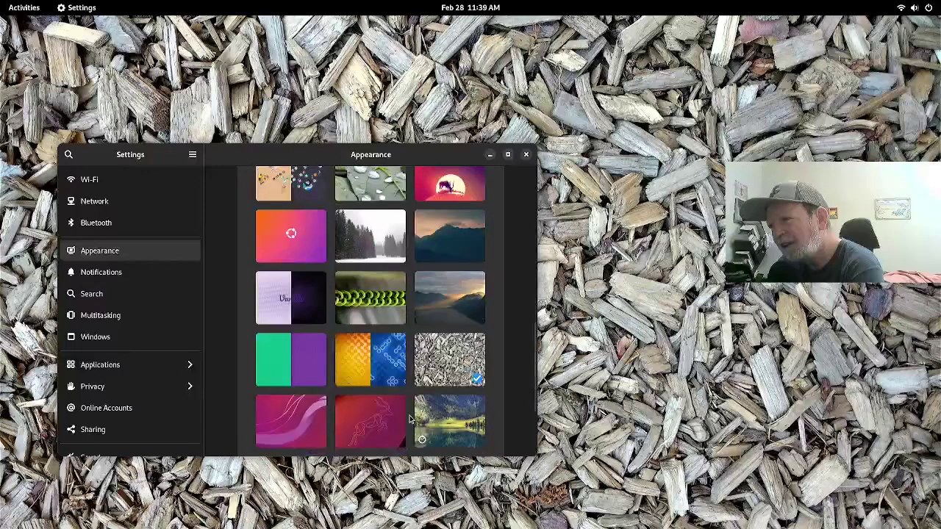
pyautogui.scroll(-1, 410, 419)
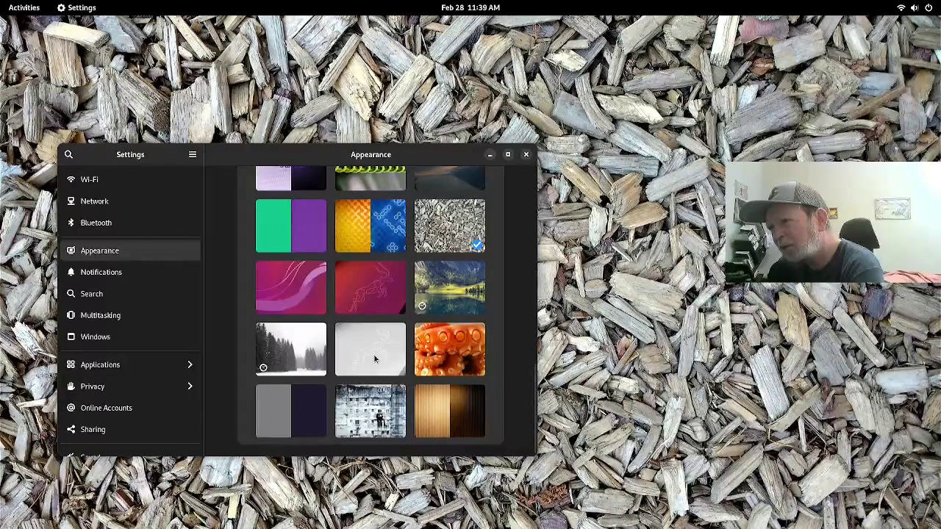
pyautogui.click(434, 358)
pyautogui.moveTo(246, 158); pyautogui.dragTo(261, 219)
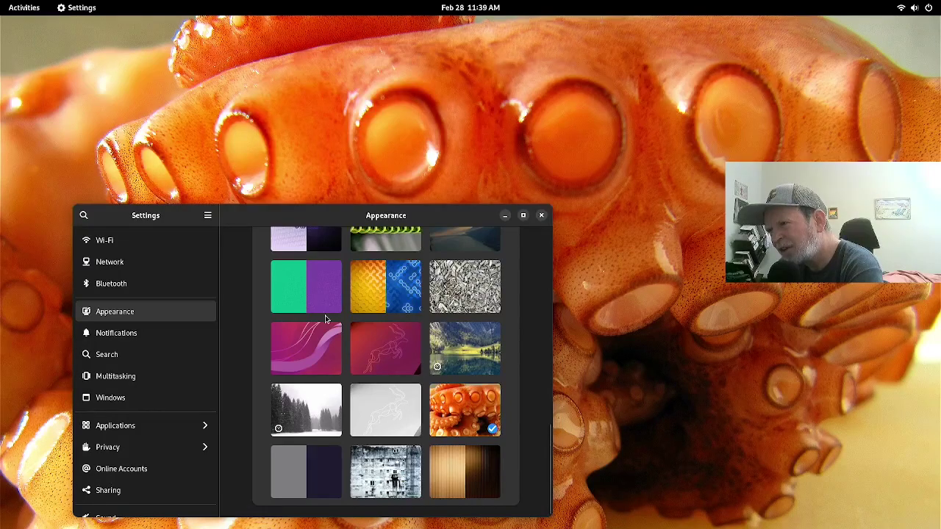
pyautogui.click(322, 413)
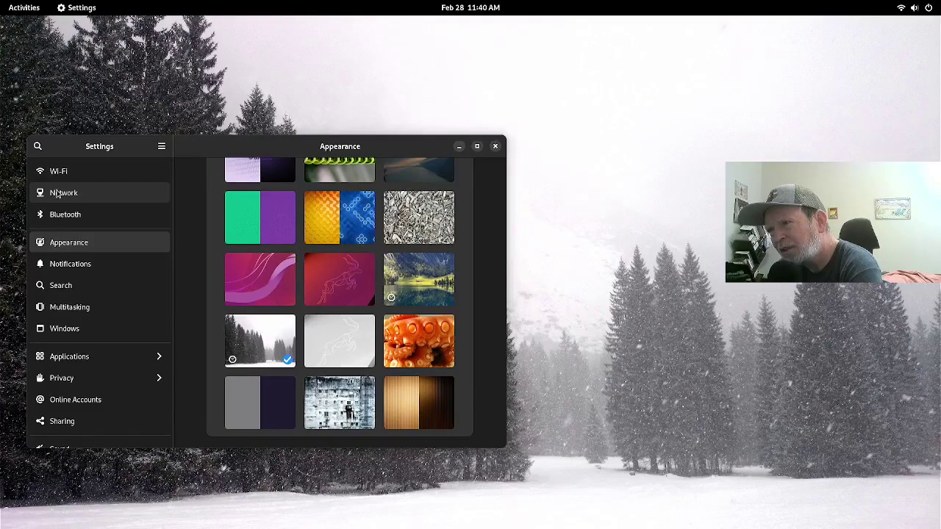
# Quit Settings with Ctrl+Q and bring up the Activities overview.
pyautogui.hotkey('ctrl', 'q')
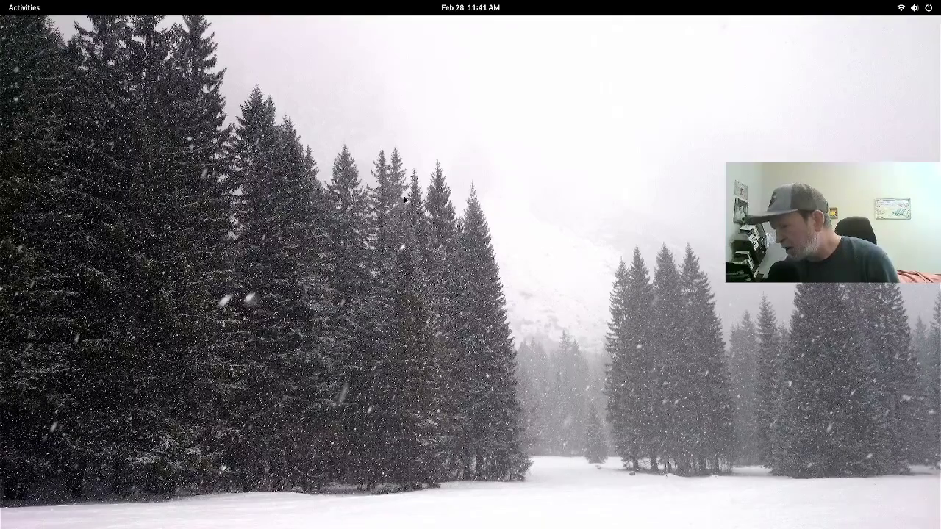
pyautogui.press('super')
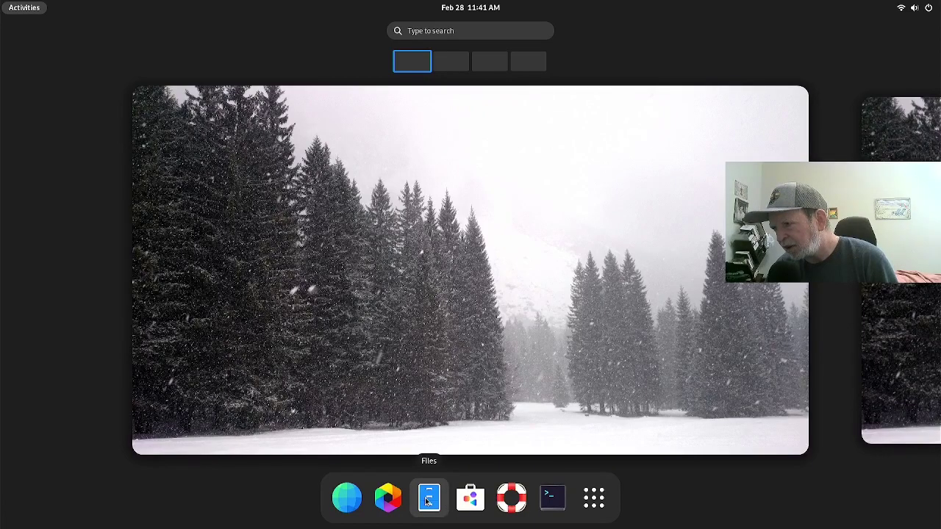
# Launch Files at the Home folder and confirm its About dialog shows version 43.0.
pyautogui.click(432, 496)
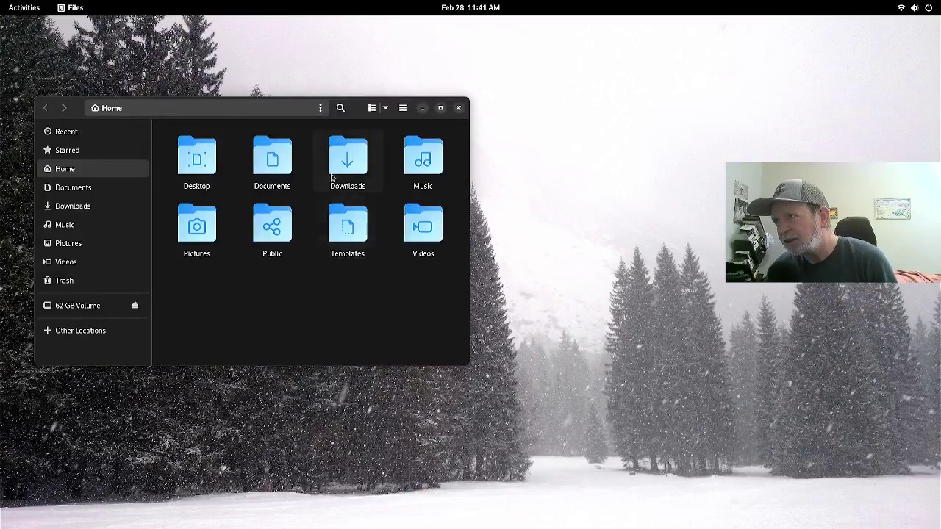
pyautogui.click(404, 108)
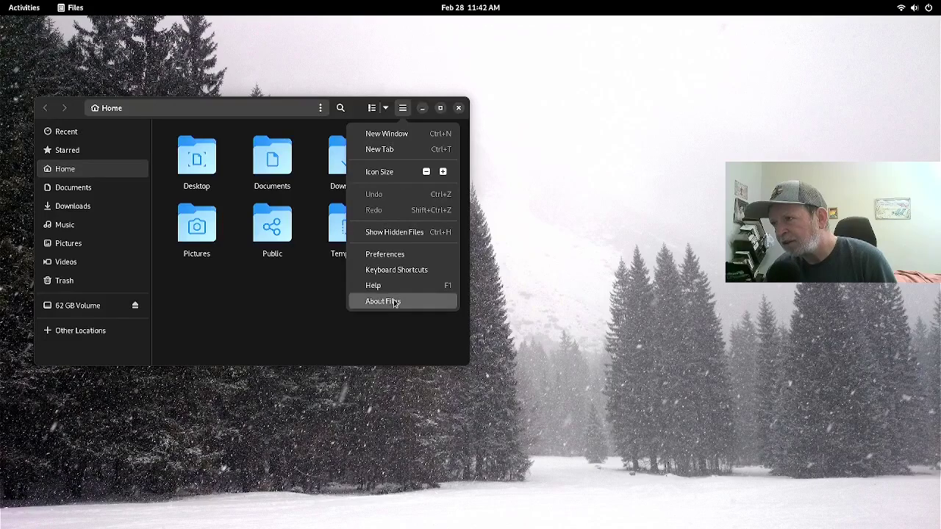
pyautogui.click(394, 302)
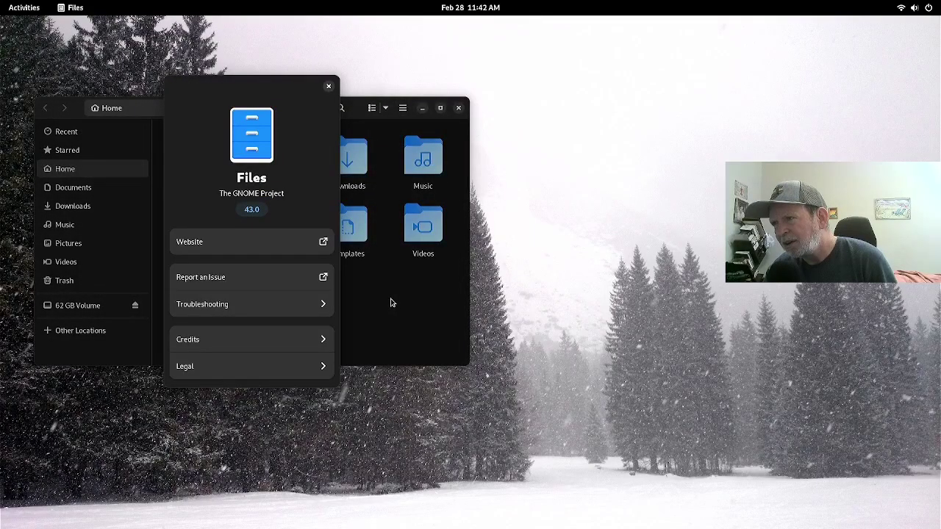
pyautogui.click(328, 87)
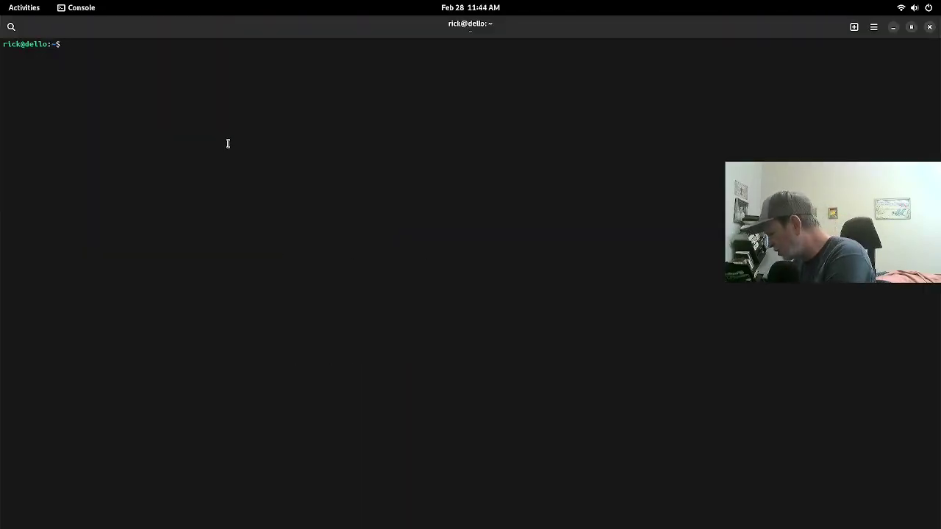
# Zoom in the Console text and start the command 'apx install'.
pyautogui.hotkey('ctrl', '+')
pyautogui.hotkey('ctrl', '+')
pyautogui.hotkey('ctrl', '+')
pyautogui.hotkey('ctrl', '+')
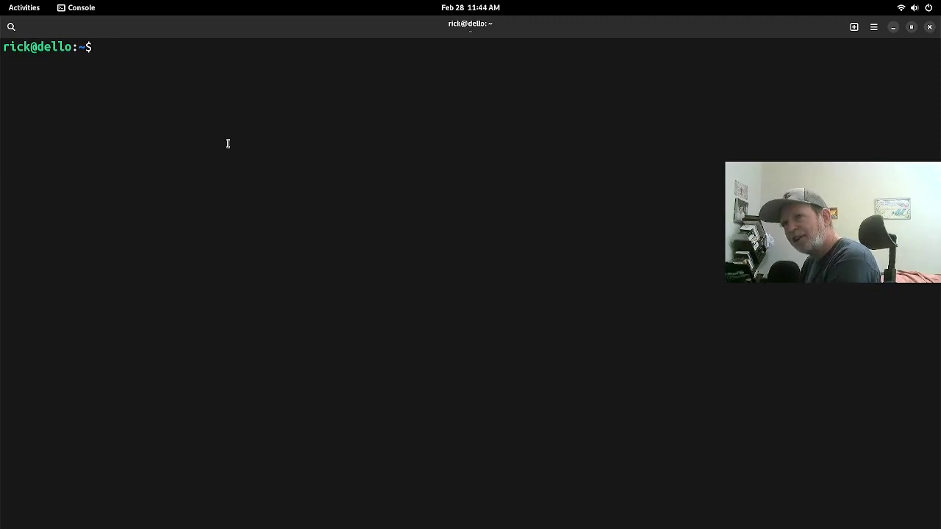
pyautogui.write('apx ')
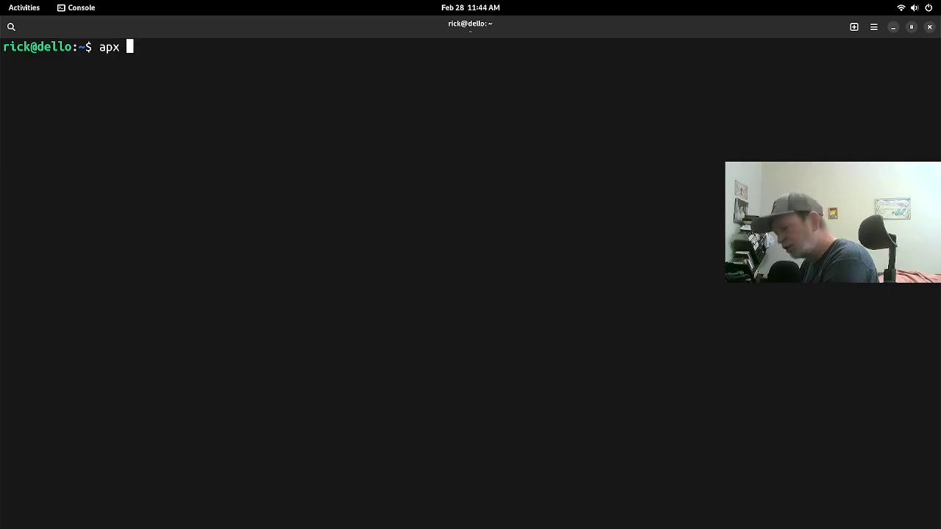
pyautogui.write('in')
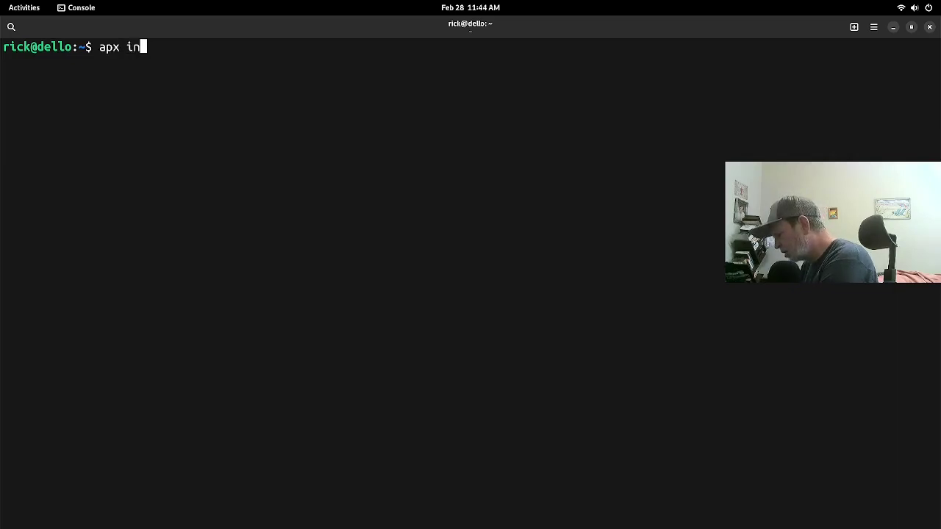
pyautogui.write('stall')
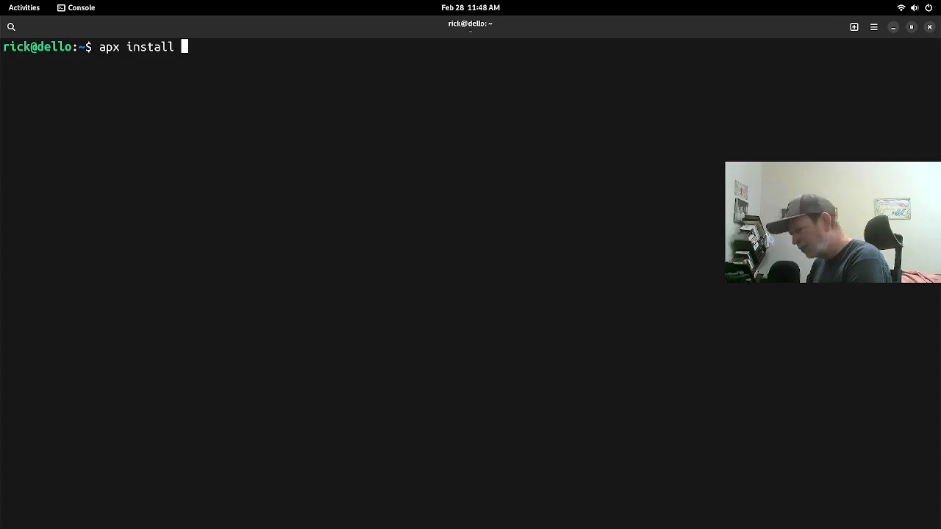
# Install mousepad via apx, accepting 110 packages and exporting its binary to ~/.local/bin.
pyautogui.write('mousepad')
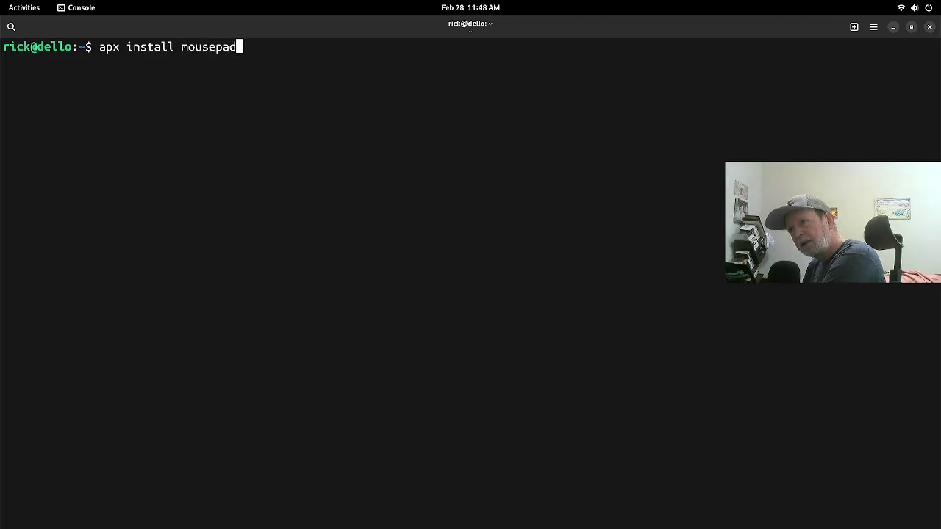
pyautogui.press('Return')
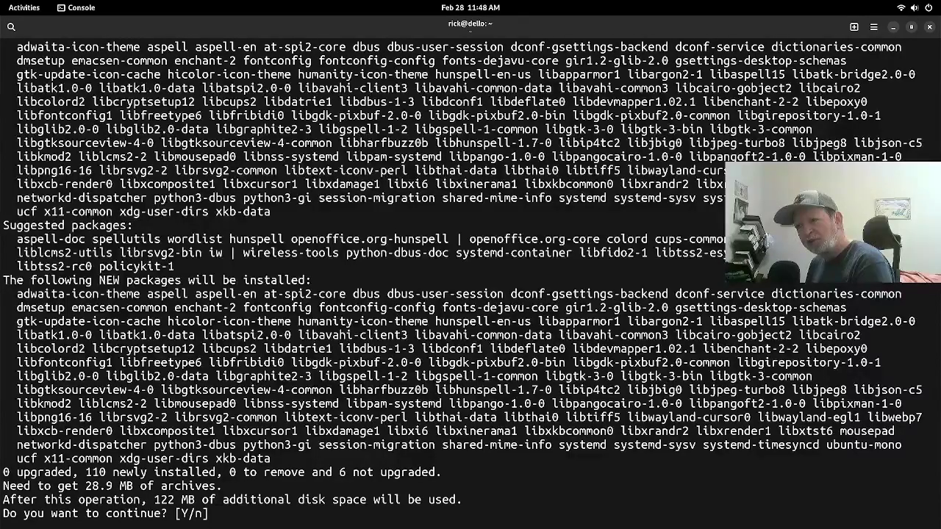
pyautogui.press('Return')
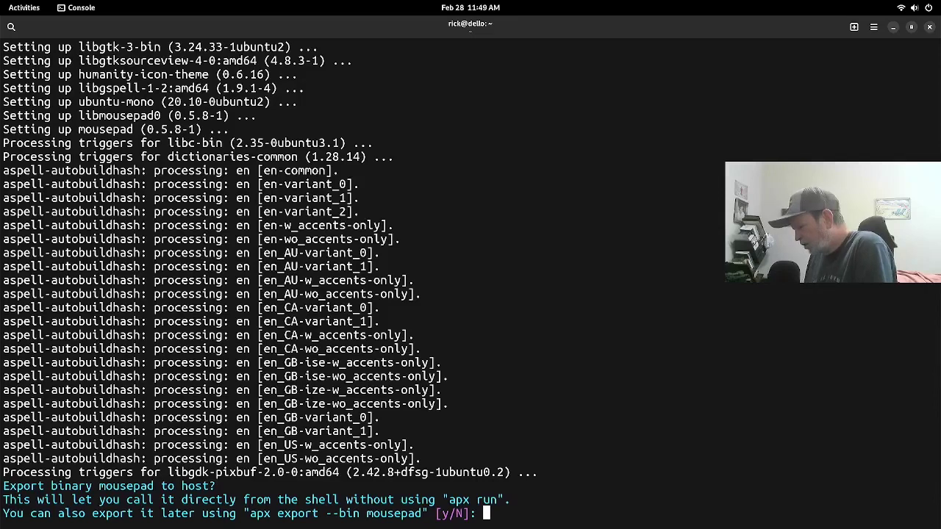
pyautogui.write('y')
pyautogui.press('Return')
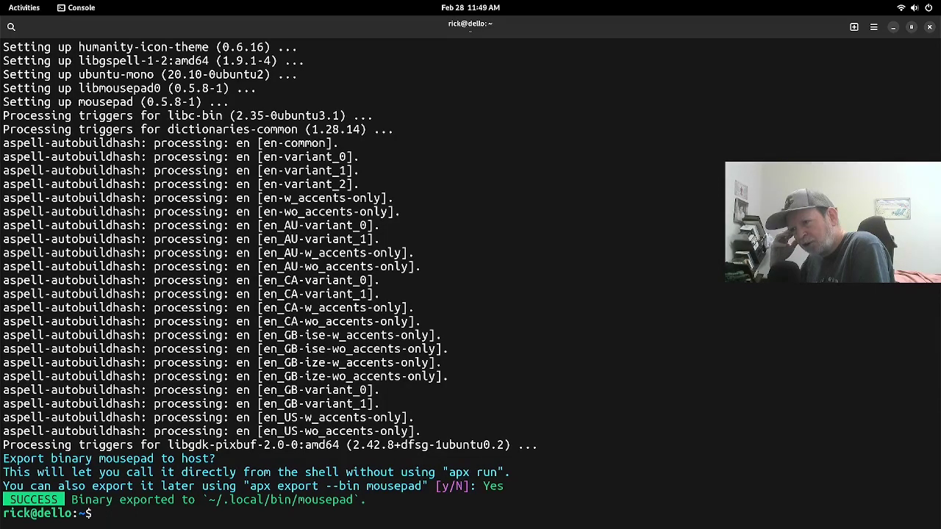
pyautogui.press('super')
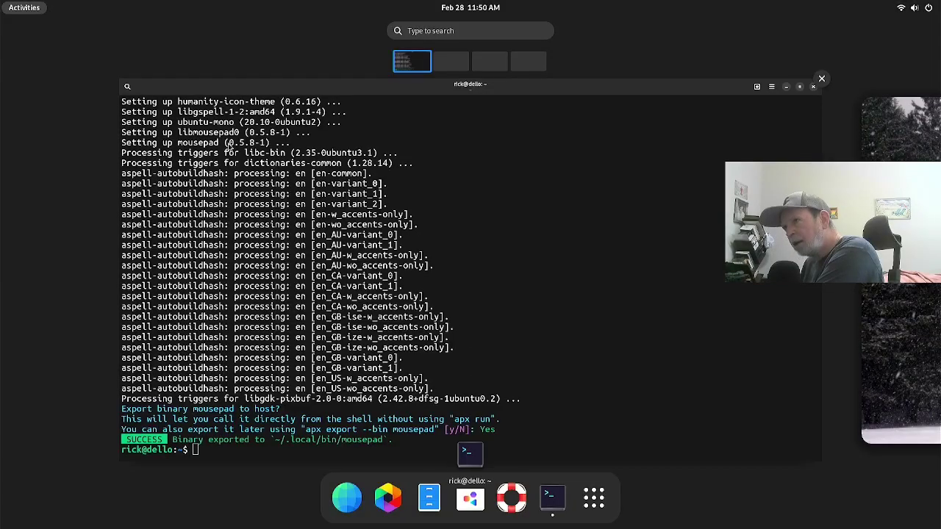
# Launch Mousepad, write 'Hello subterrian world.' in a new document, and bring up saving.
pyautogui.write('mo')
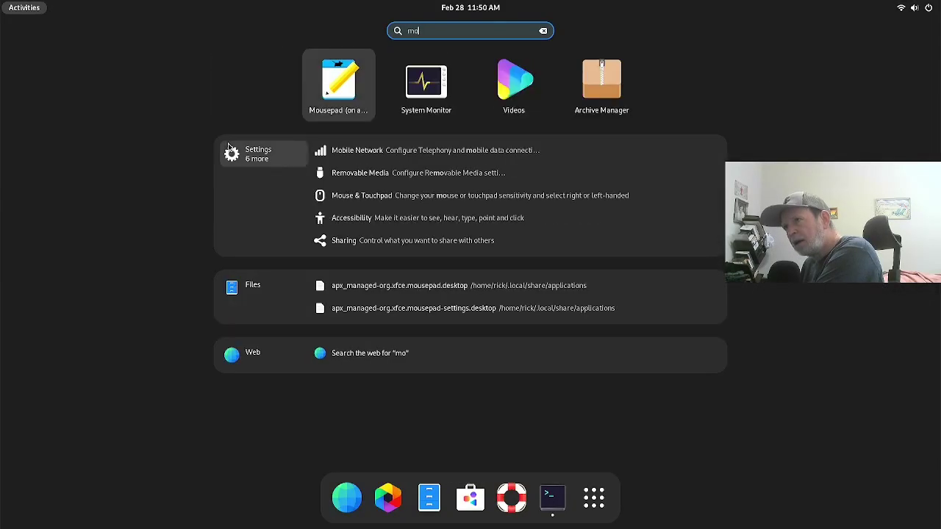
pyautogui.press('Return')
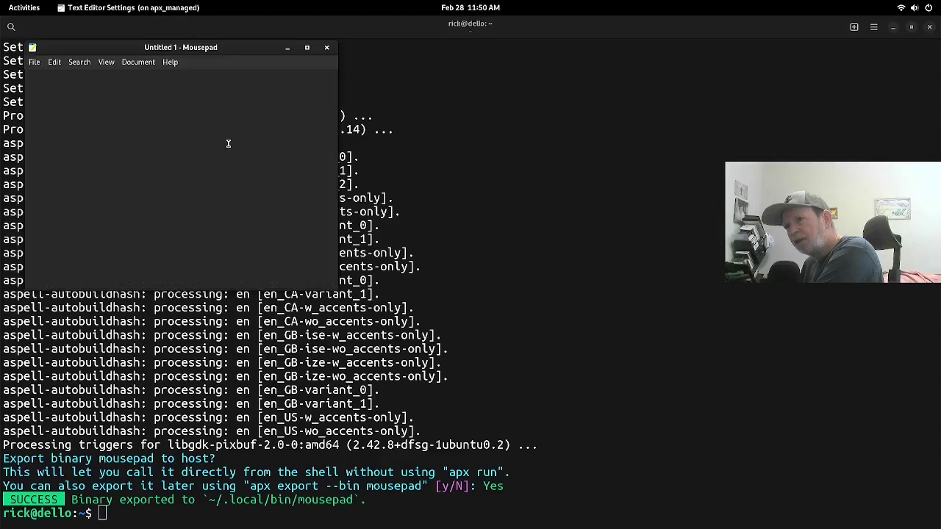
pyautogui.write('#')
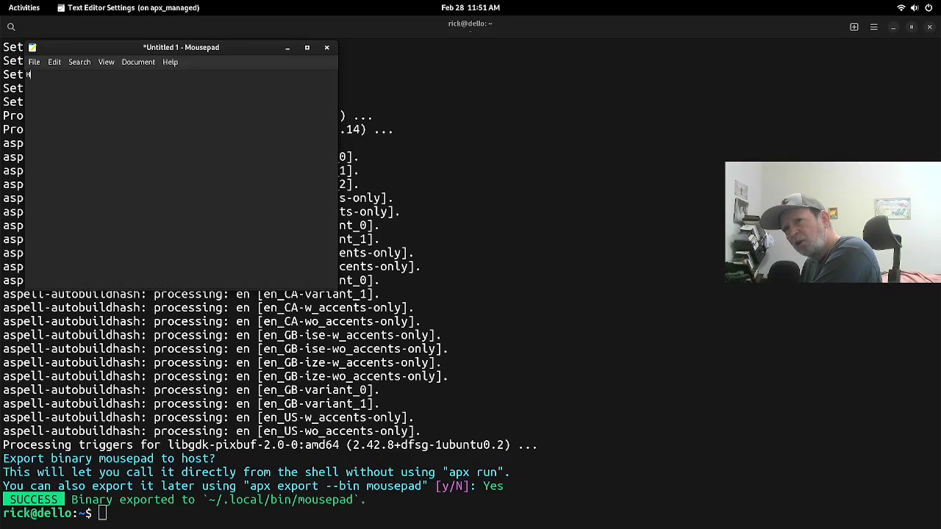
pyautogui.write('ello su')
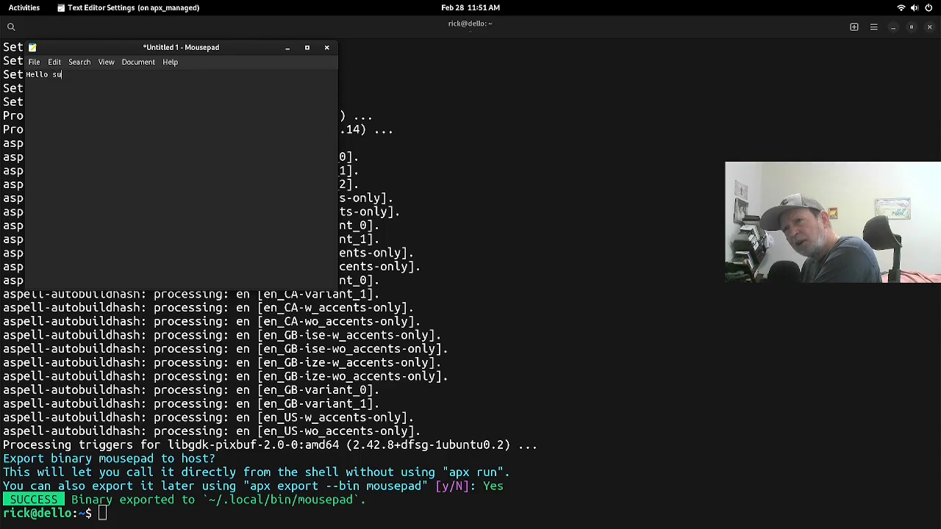
pyautogui.write('btg')
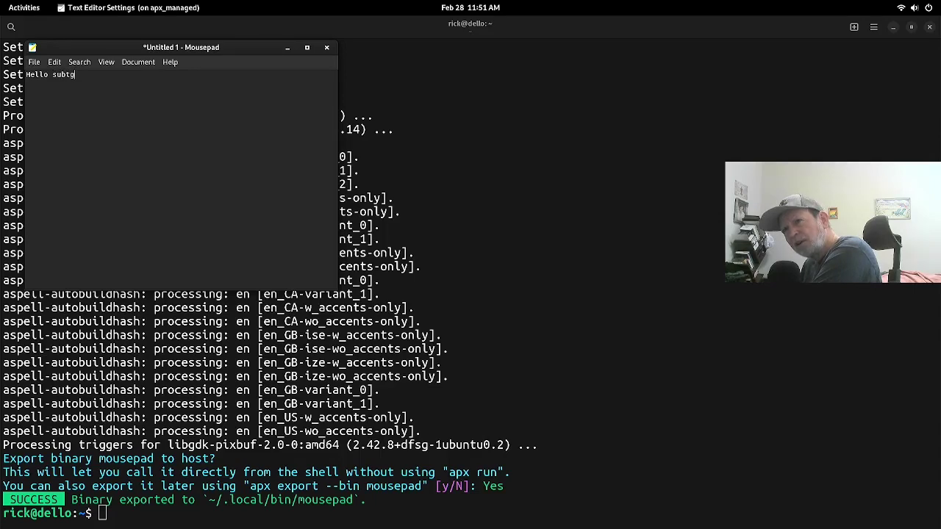
pyautogui.press('BackSpace')
pyautogui.press('BackSpace')
pyautogui.write('ter')
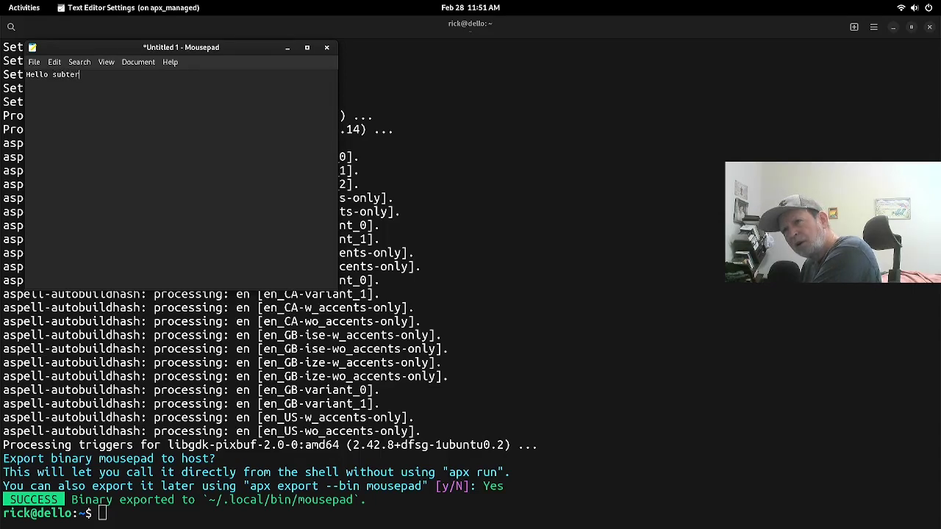
pyautogui.write('riani')
pyautogui.press('BackSpace')
pyautogui.write('world.')
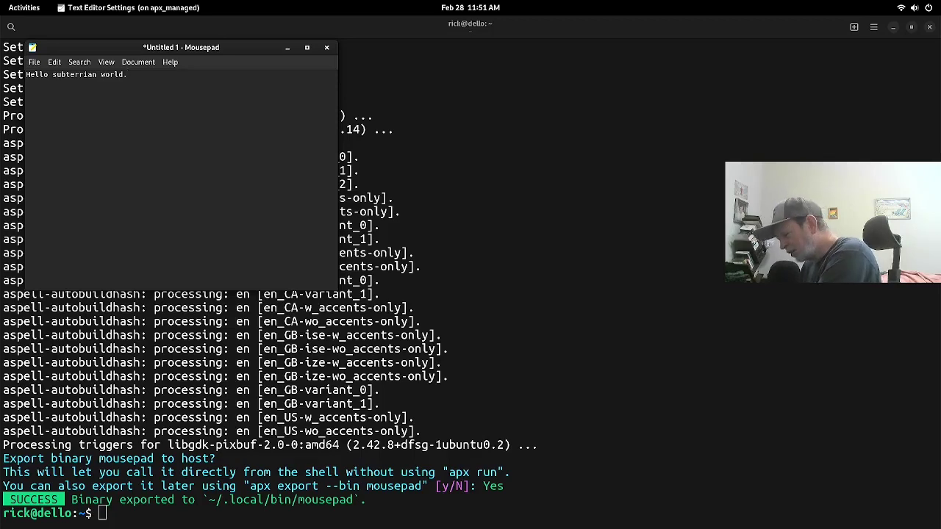
pyautogui.hotkey('ctrl', 's')
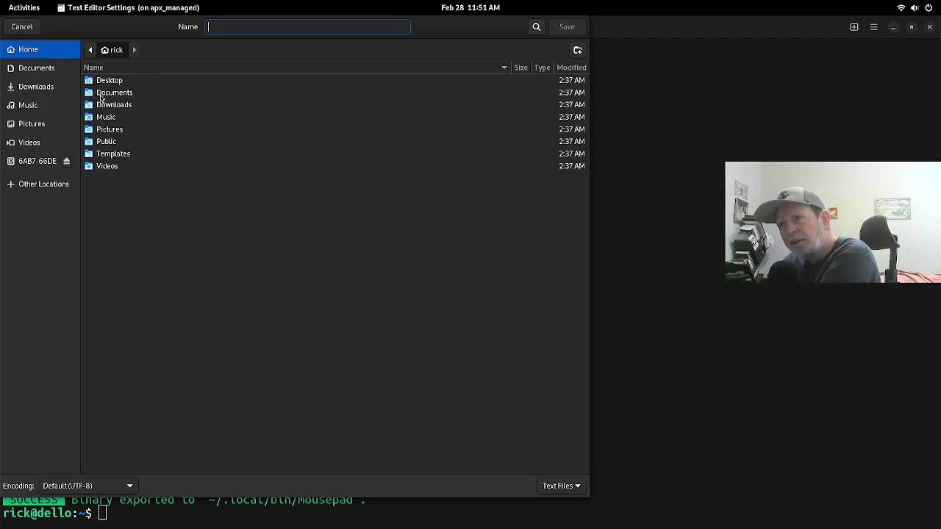
# Choose the Documents folder as location and save the file as hello.txt.
pyautogui.click(101, 98)
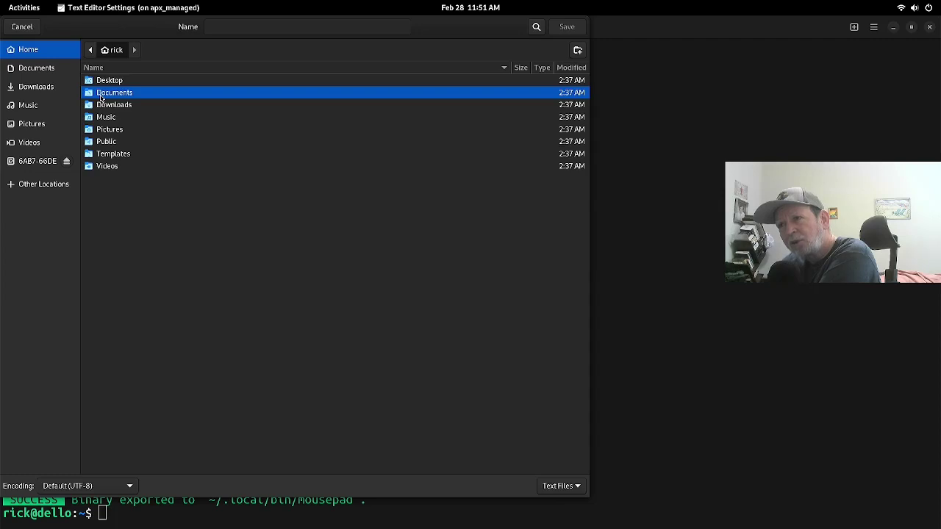
pyautogui.doubleClick(101, 97)
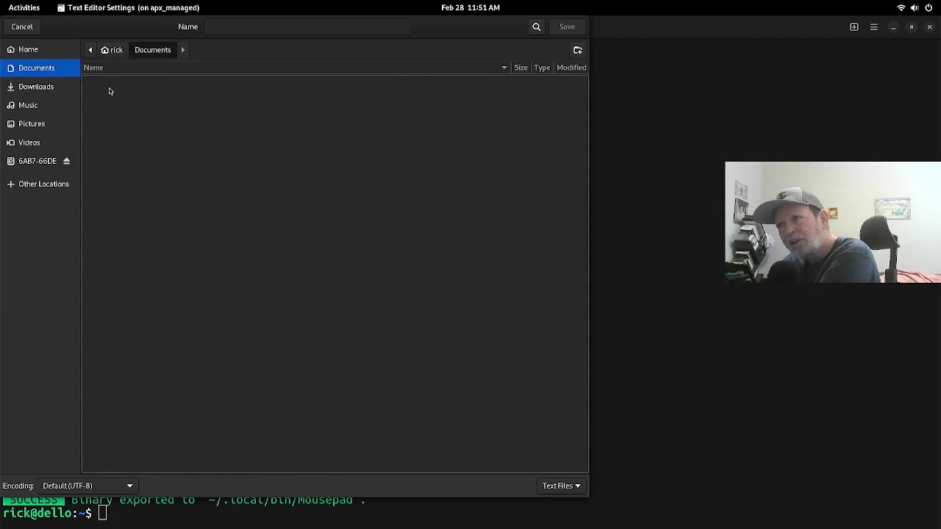
pyautogui.click(227, 27)
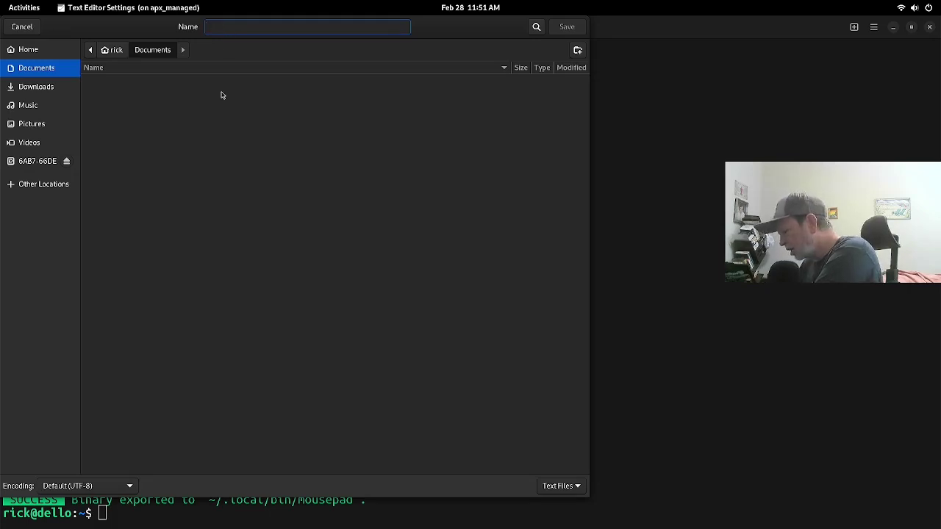
pyautogui.write('h')
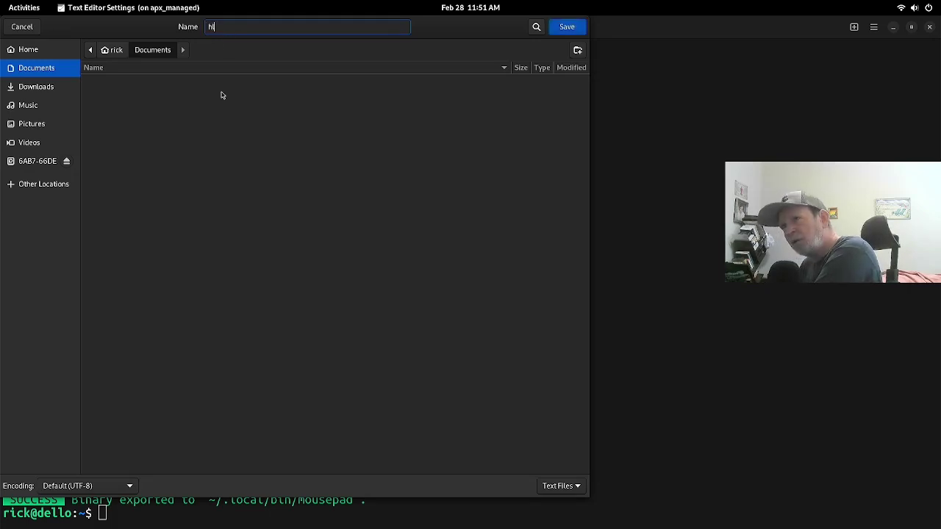
pyautogui.write('w')
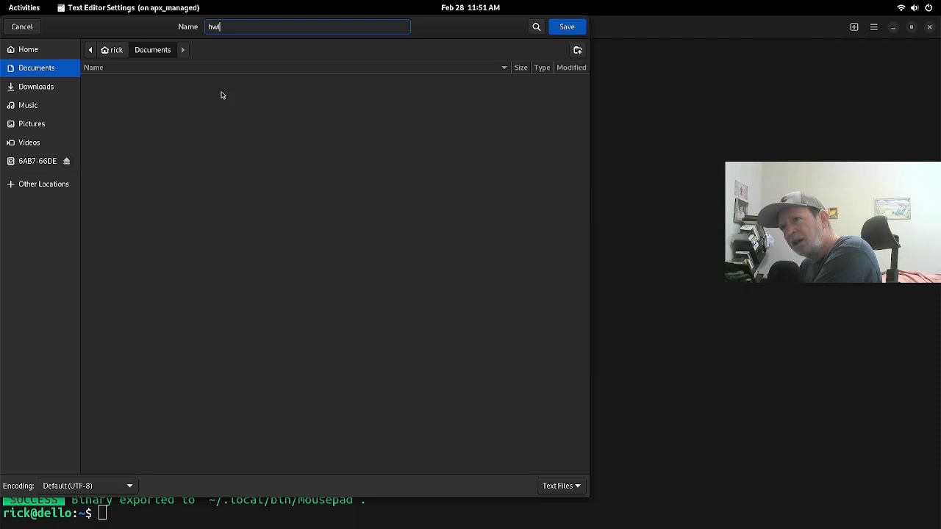
pyautogui.press('BackSpace')
pyautogui.write('ello.t')
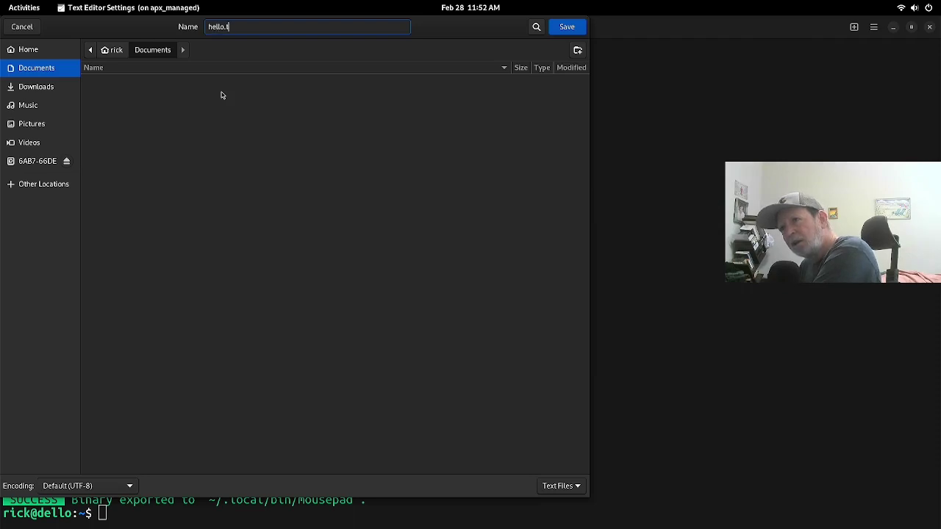
pyautogui.write('xt')
pyautogui.press('Return')
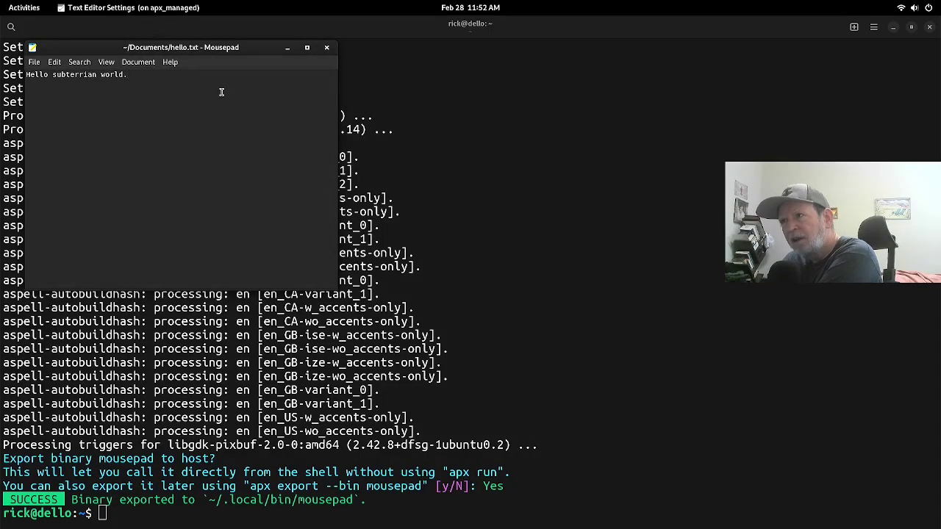
# Close Mousepad, minimize Console, and open the Documents folder in Files to show hello.txt.
pyautogui.click(326, 47)
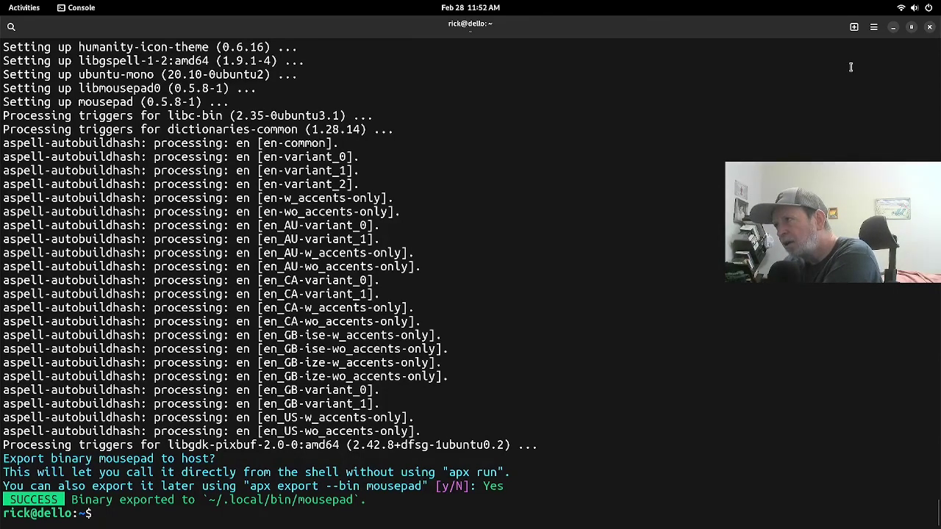
pyautogui.click(893, 28)
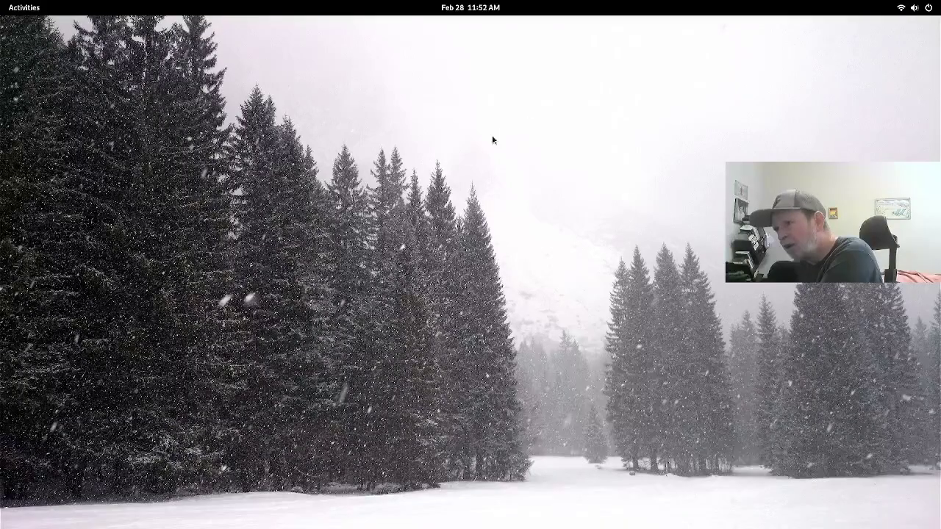
pyautogui.press('super+e')
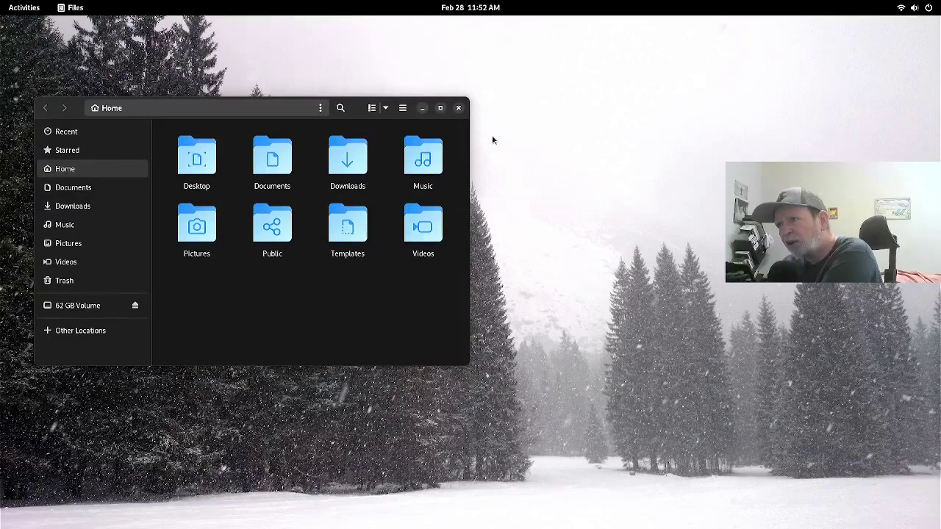
pyautogui.click(258, 160)
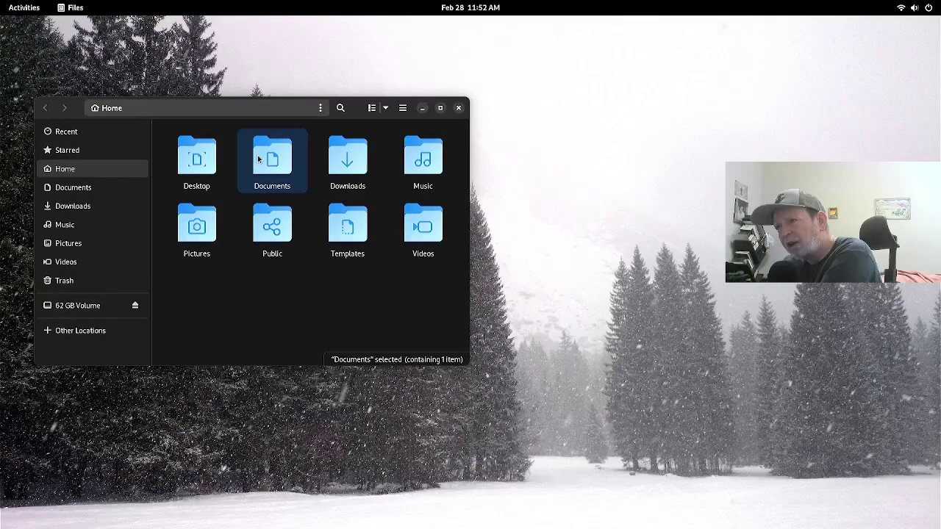
pyautogui.doubleClick(258, 160)
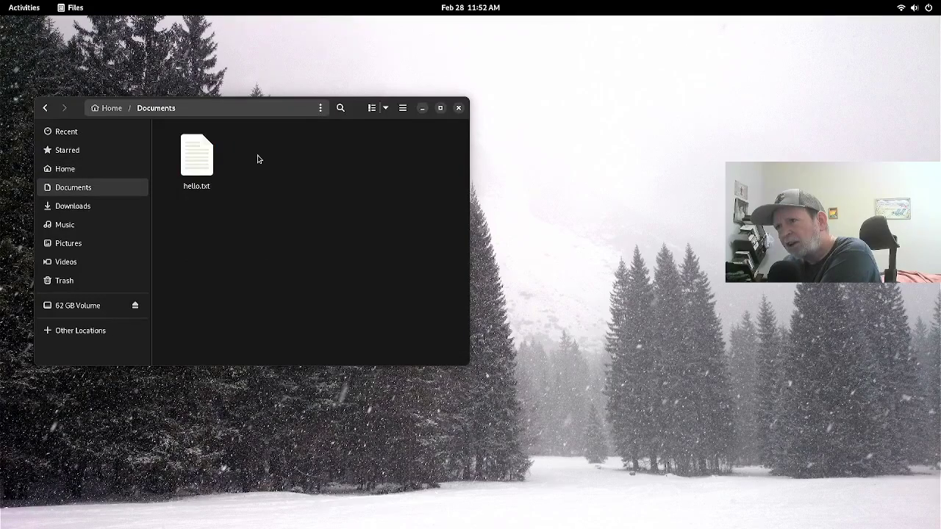
# Open hello.txt with Mousepad and make Mousepad the default app for plain text files.
pyautogui.rightClick(199, 162)
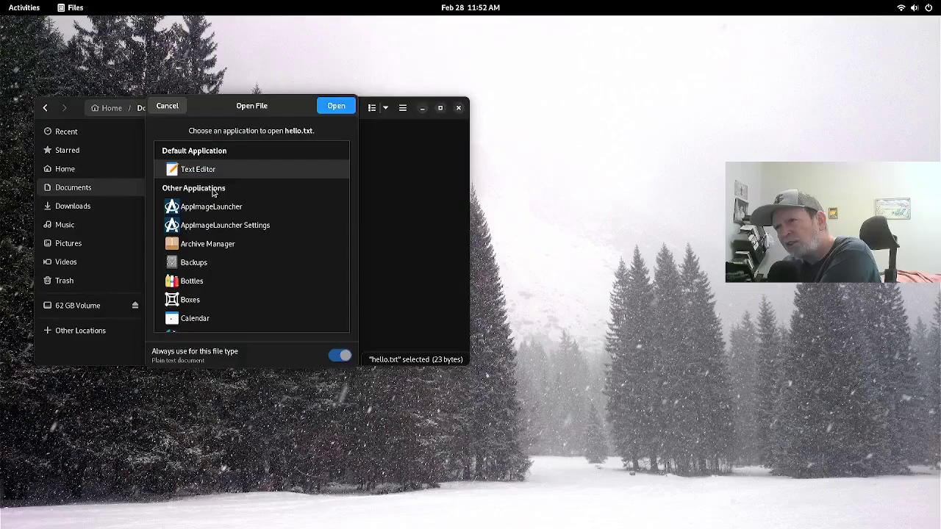
pyautogui.click(211, 186)
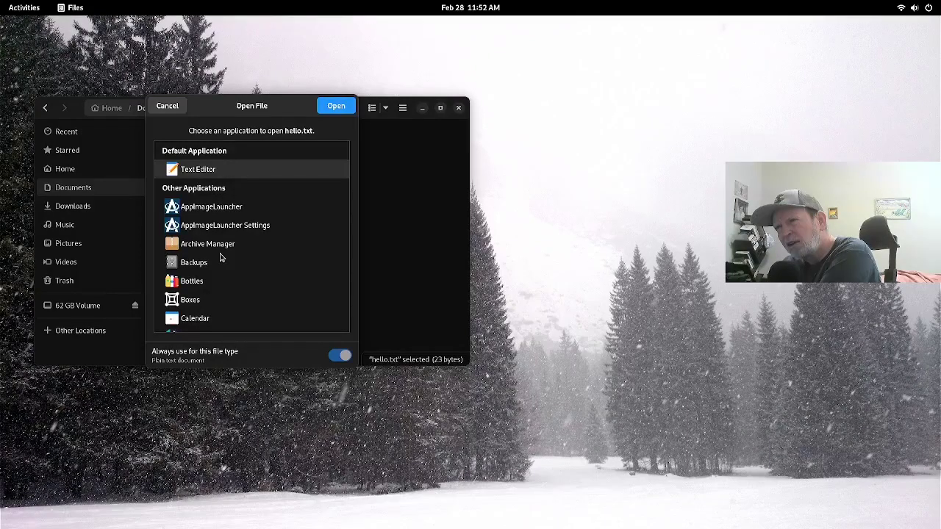
pyautogui.scroll(-2, 221, 257)
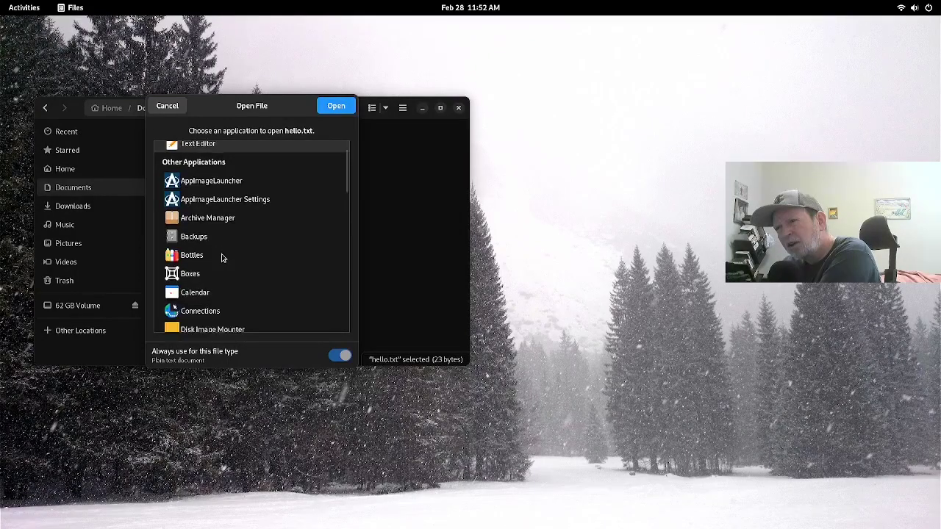
pyautogui.scroll(-4, 221, 257)
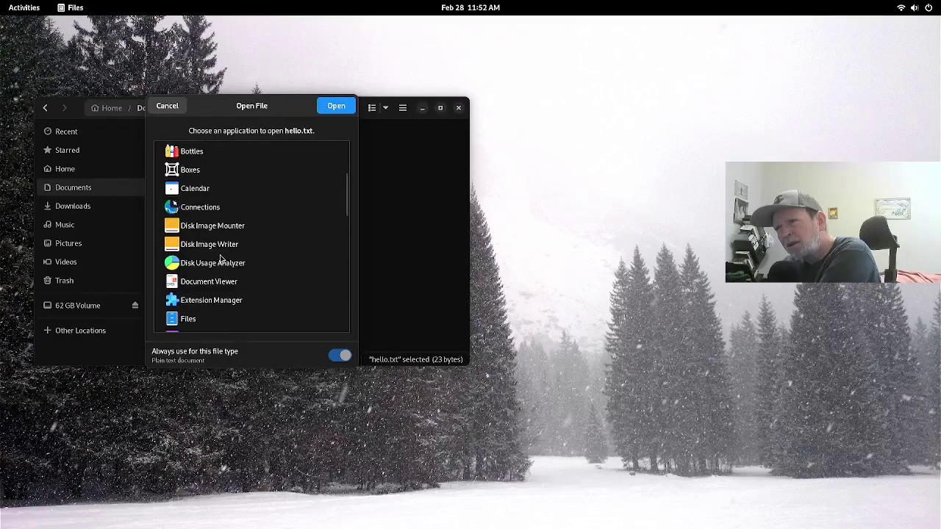
pyautogui.scroll(-1, 222, 257)
pyautogui.scroll(-5, 221, 258)
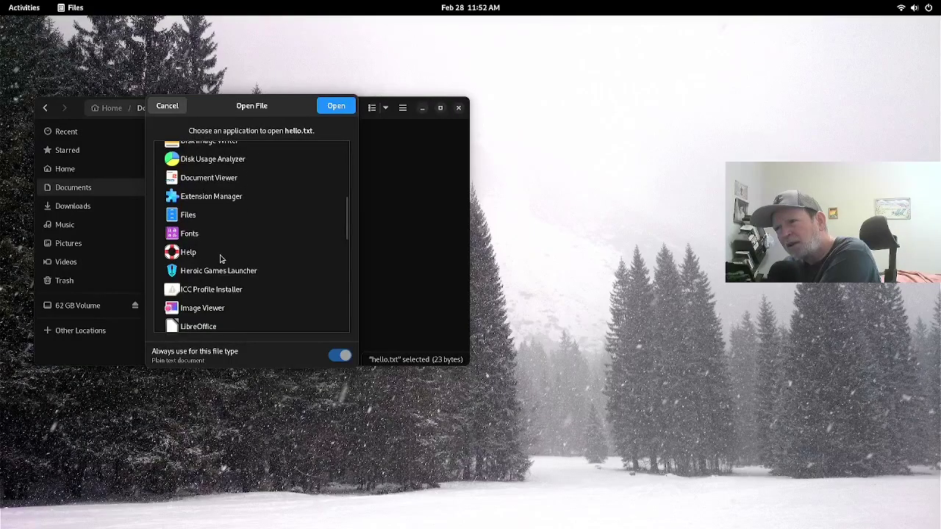
pyautogui.scroll(-6, 221, 257)
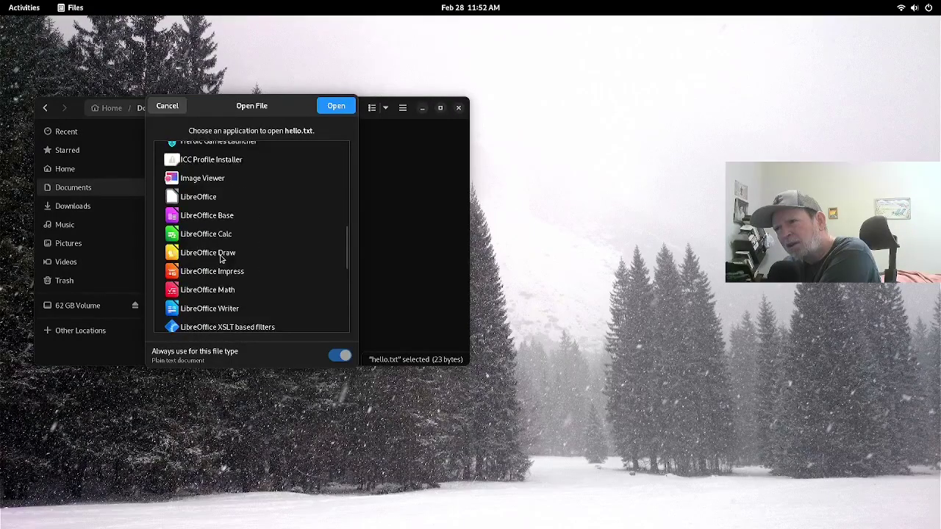
pyautogui.scroll(-2, 221, 259)
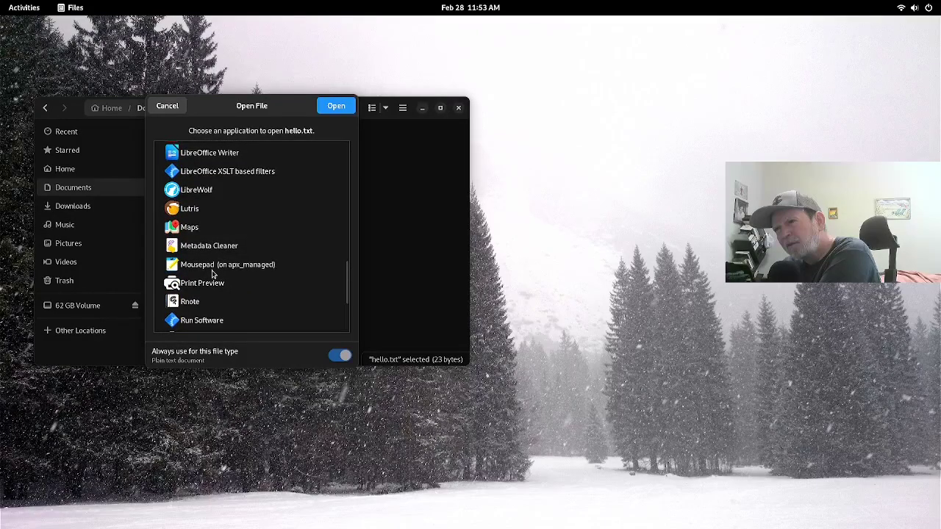
pyautogui.click(214, 272)
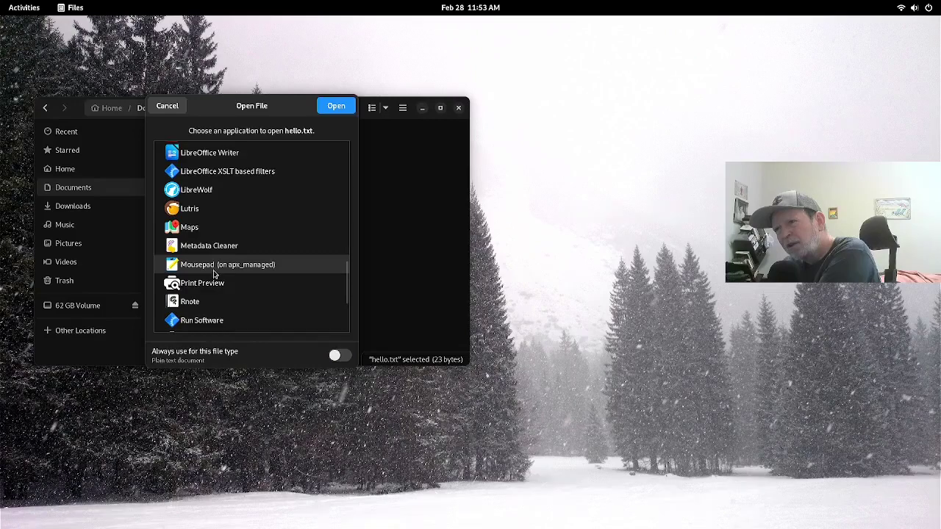
pyautogui.click(246, 355)
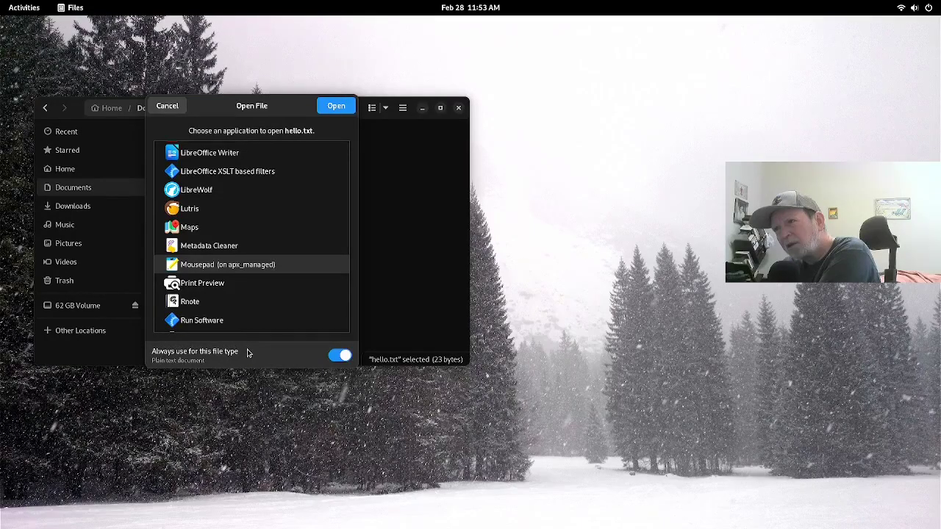
pyautogui.click(338, 106)
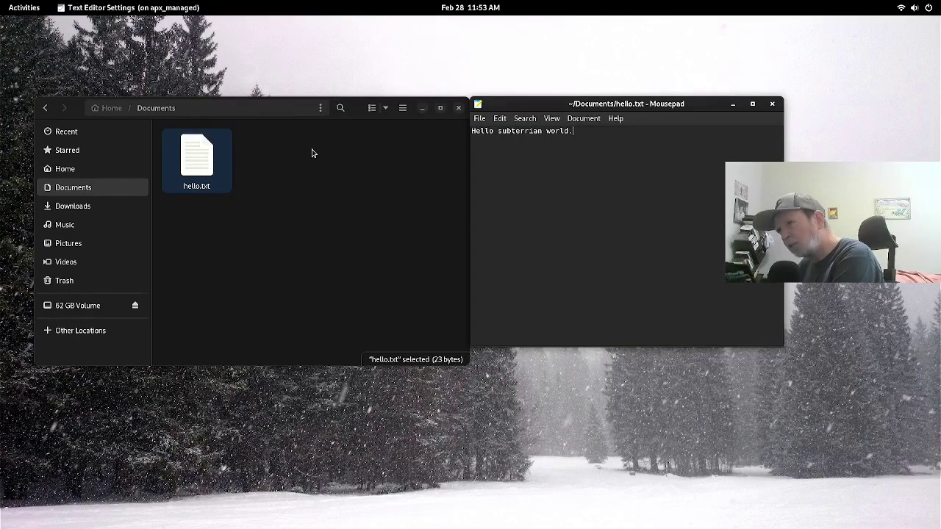
# Quit Mousepad and Files with Ctrl+Q to return to the Console install output.
pyautogui.hotkey('ctrl', 'q')
pyautogui.hotkey('ctrl', 'q')
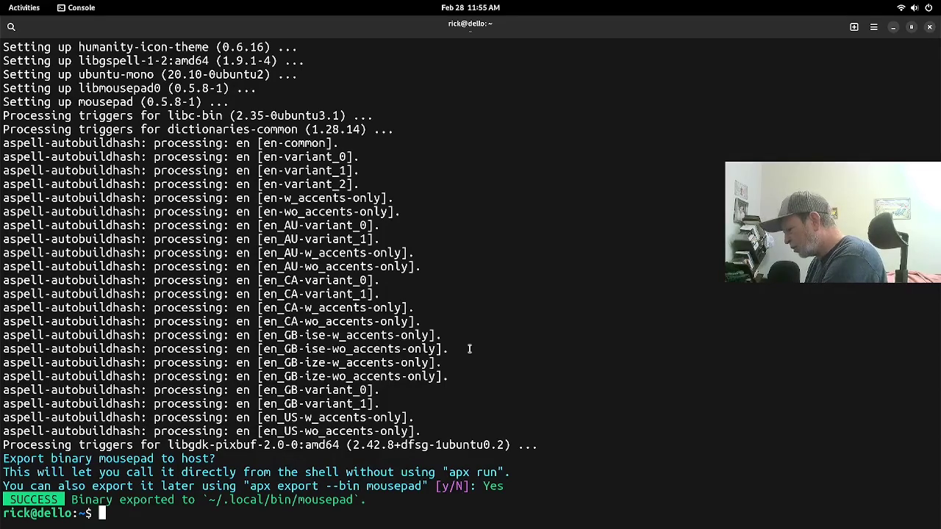
# Run 'abroot shell', then rerun it with 'sudo !!' and enter the sudo password.
pyautogui.write('abroot')
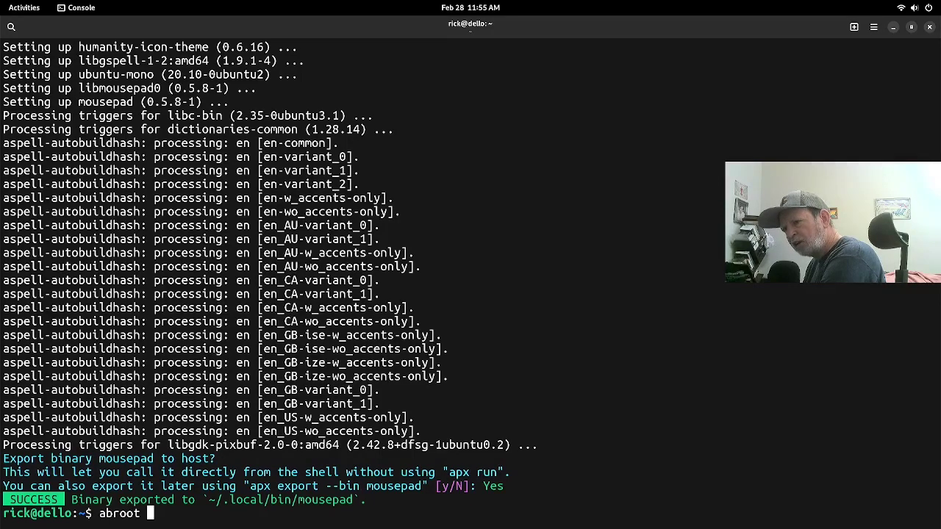
pyautogui.write(' shell')
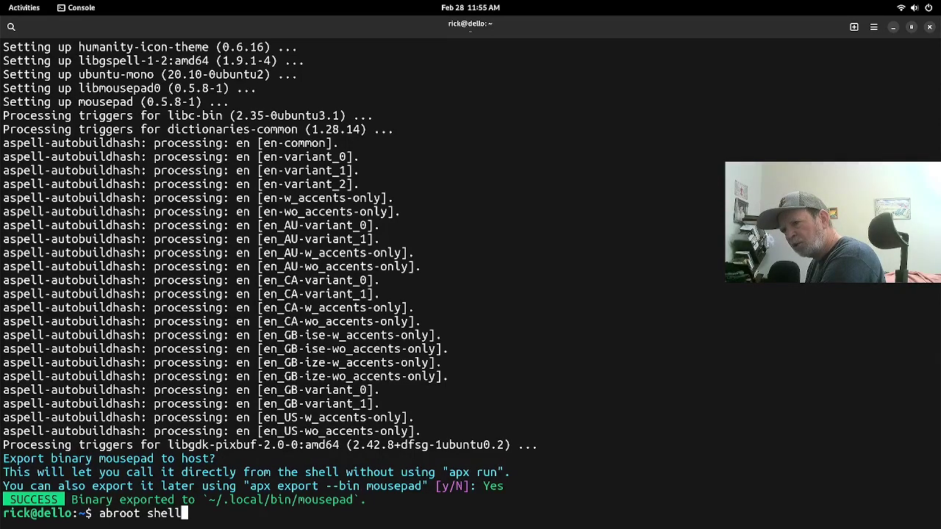
pyautogui.press('Return')
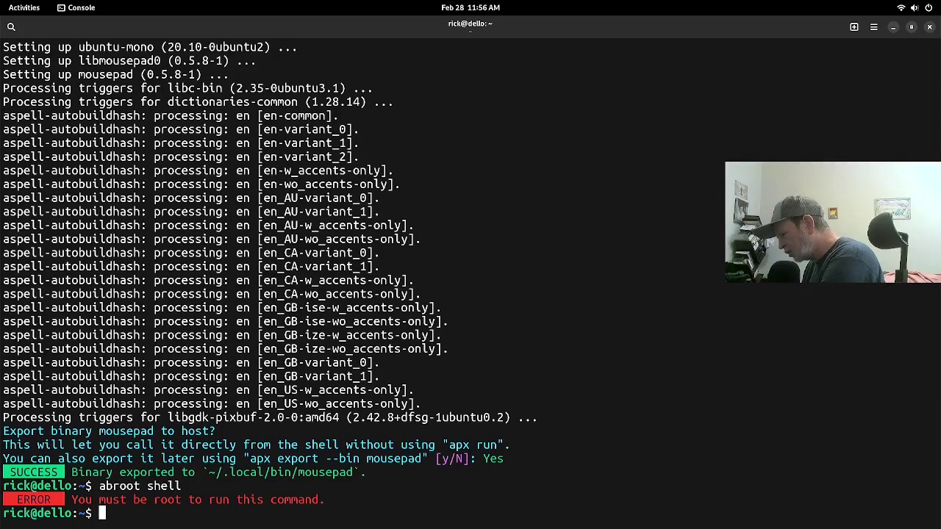
pyautogui.write('sudo ')
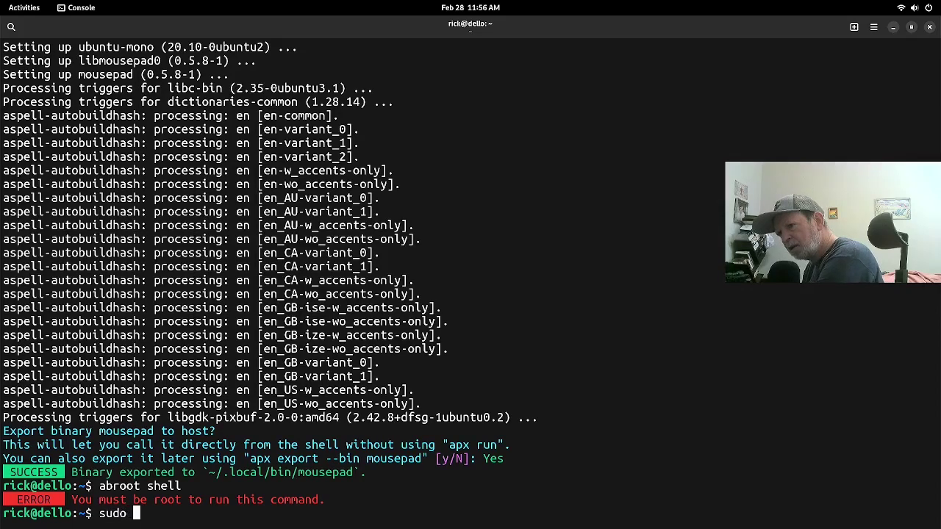
pyautogui.write('!!')
pyautogui.press('Return')
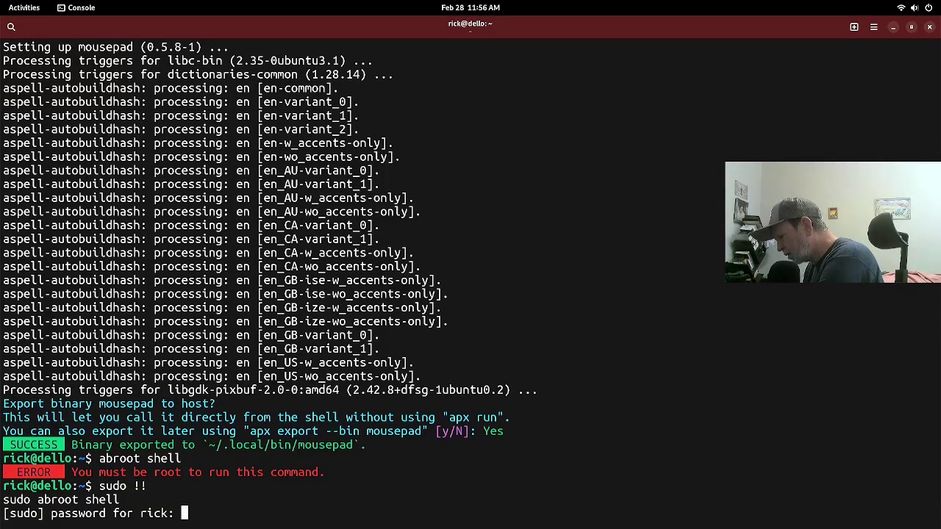
pyautogui.press('Return')
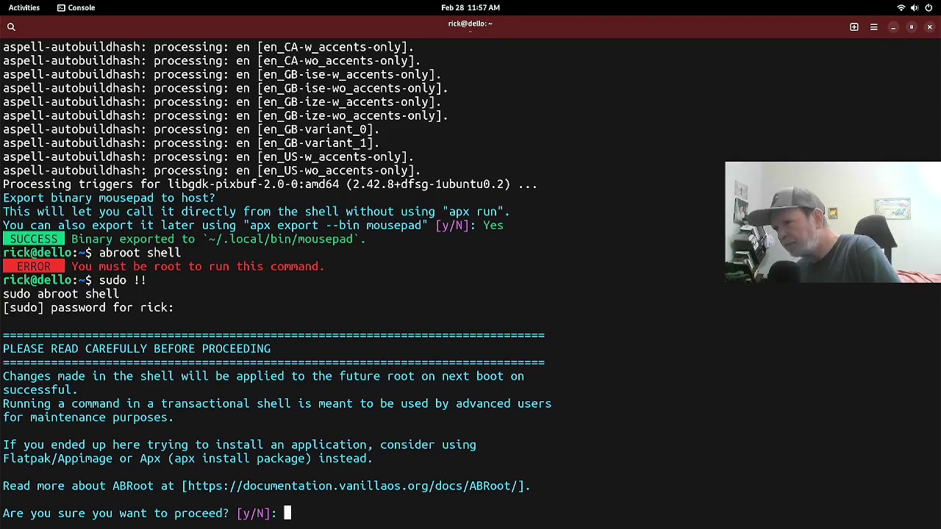
# Confirm the abroot transaction with y to get a root shell, then switch to LibreWolf.
pyautogui.press('y')
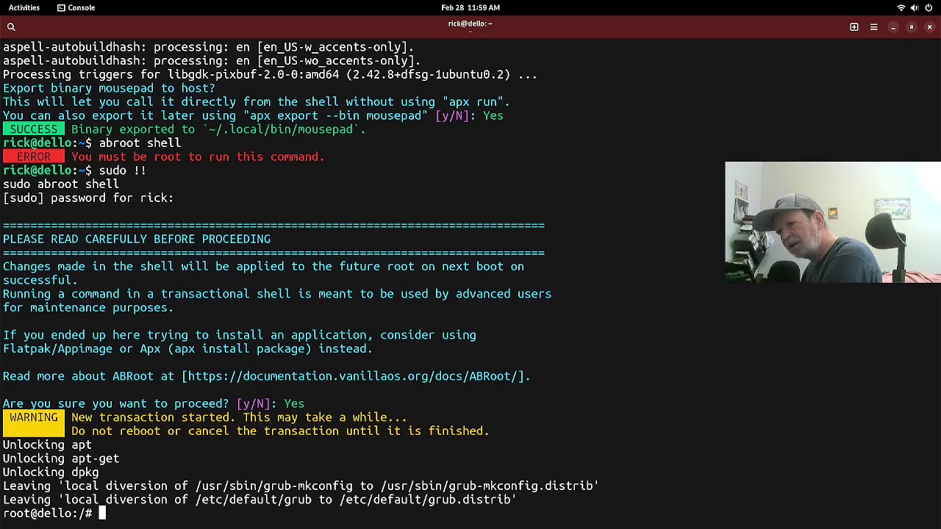
pyautogui.hotkey('alt', 'Tab')
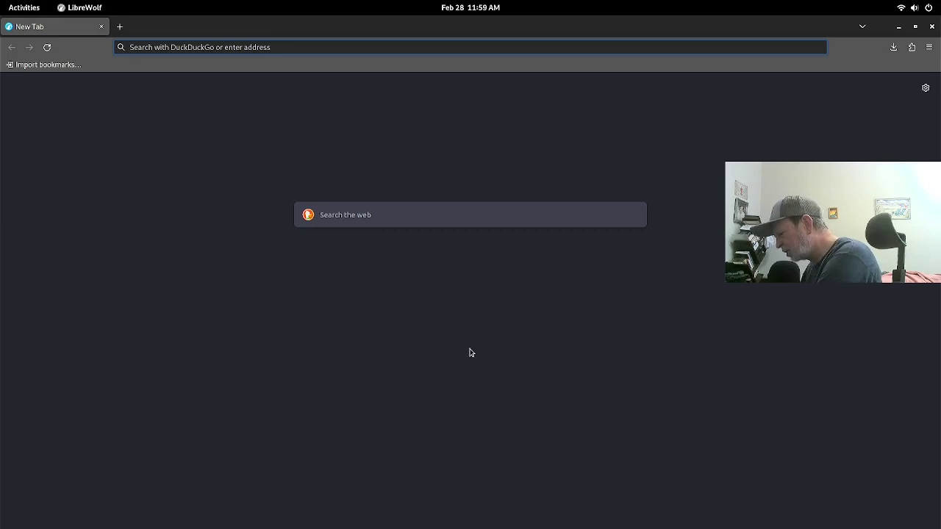
# Search DuckDuckGo for 'rick's linux tips' from the LibreWolf address bar.
pyautogui.write('ri')
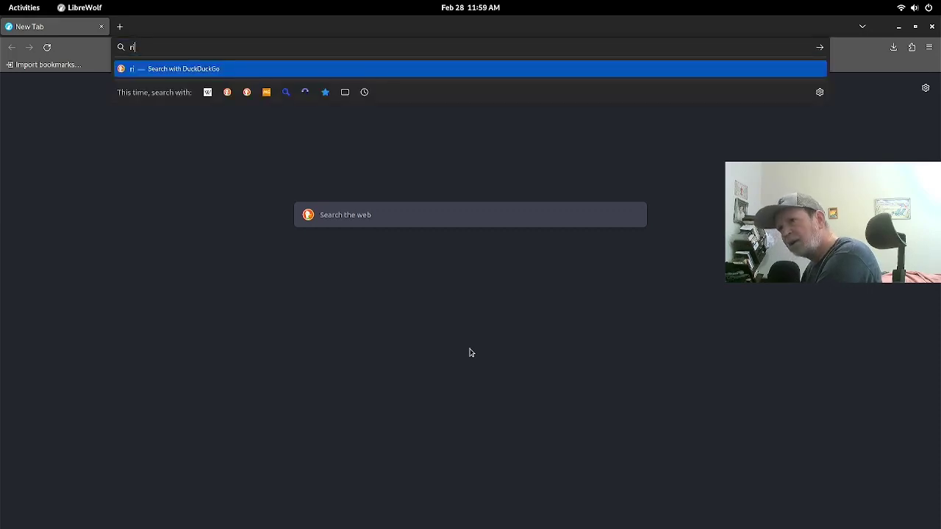
pyautogui.write("ck's")
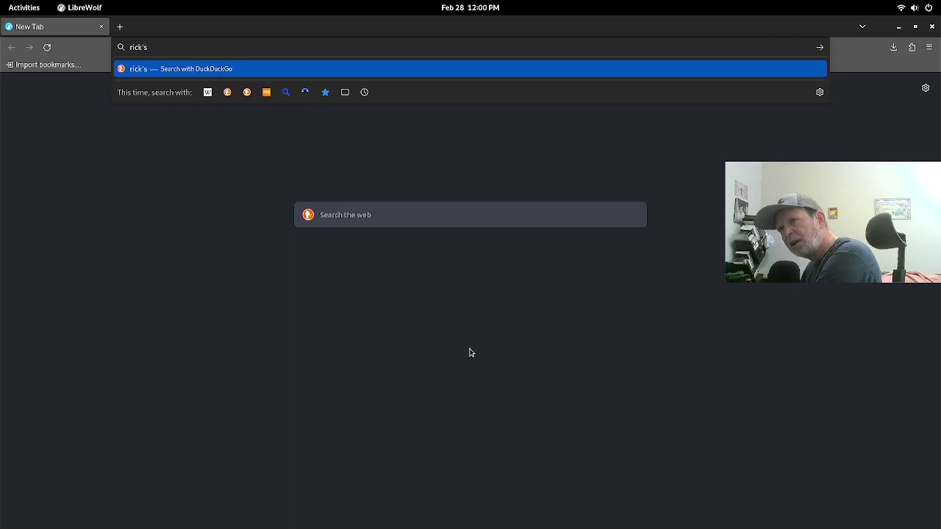
pyautogui.write(' linx')
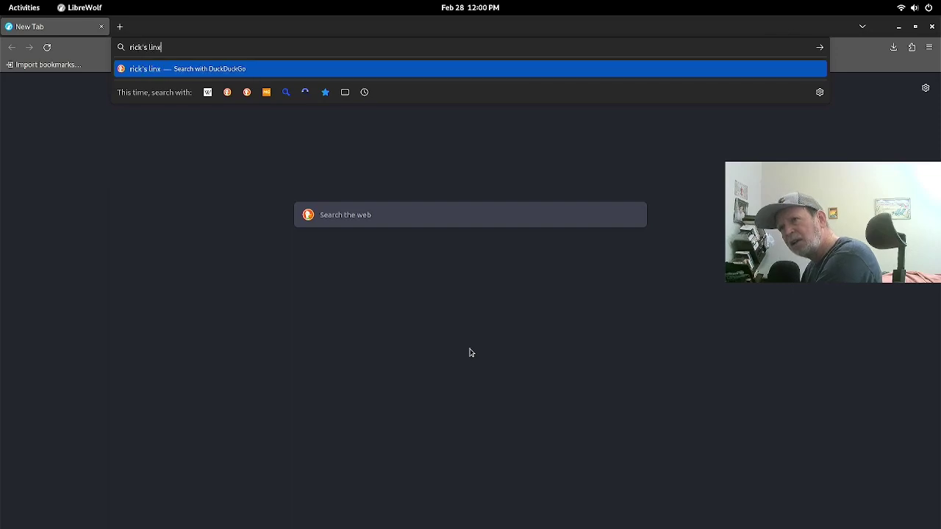
pyautogui.press('BackSpace')
pyautogui.write('ux')
pyautogui.write('tips')
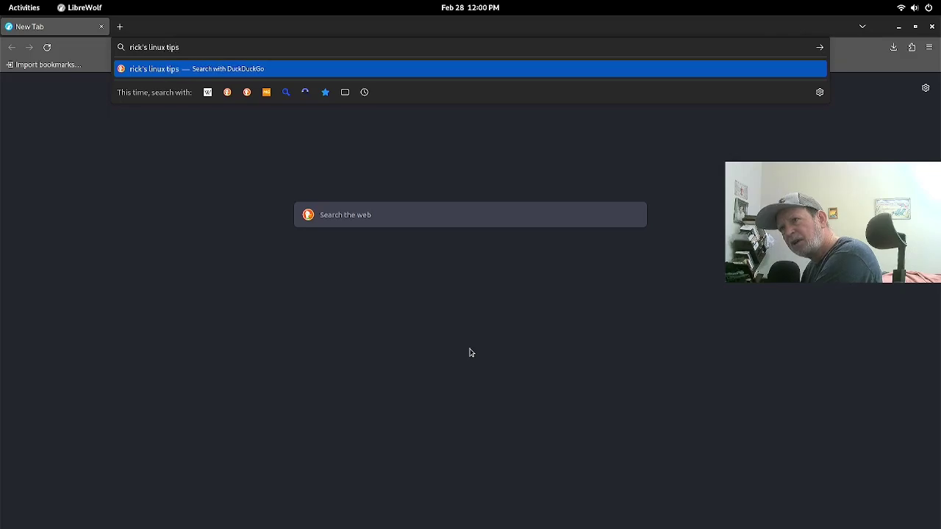
pyautogui.press('Return')
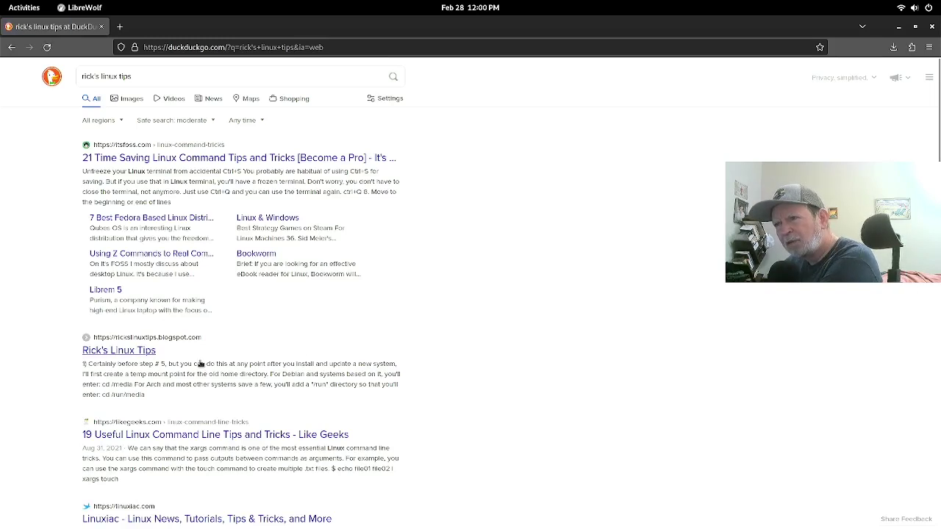
# Open the Rick's Linux Tips blog and its September 2022 ASUS ROG Falchion keyboard post.
pyautogui.click(111, 352)
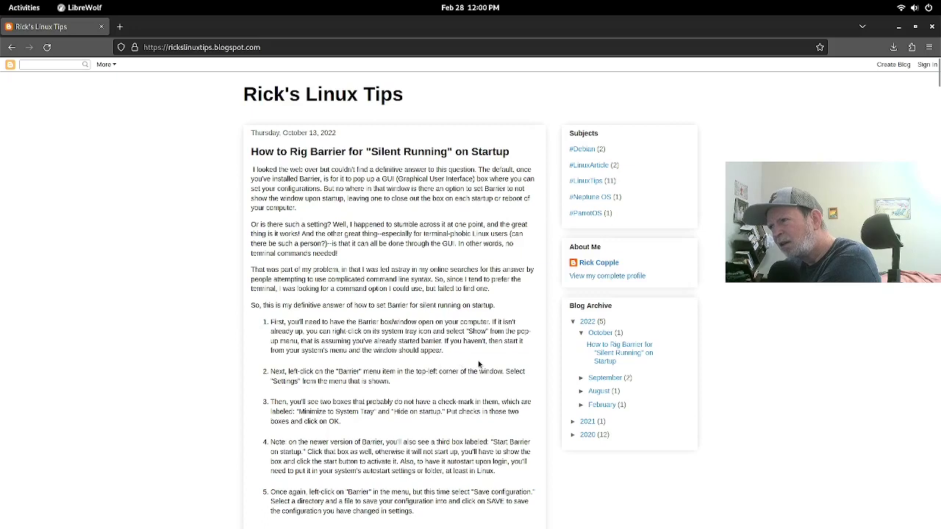
pyautogui.click(585, 377)
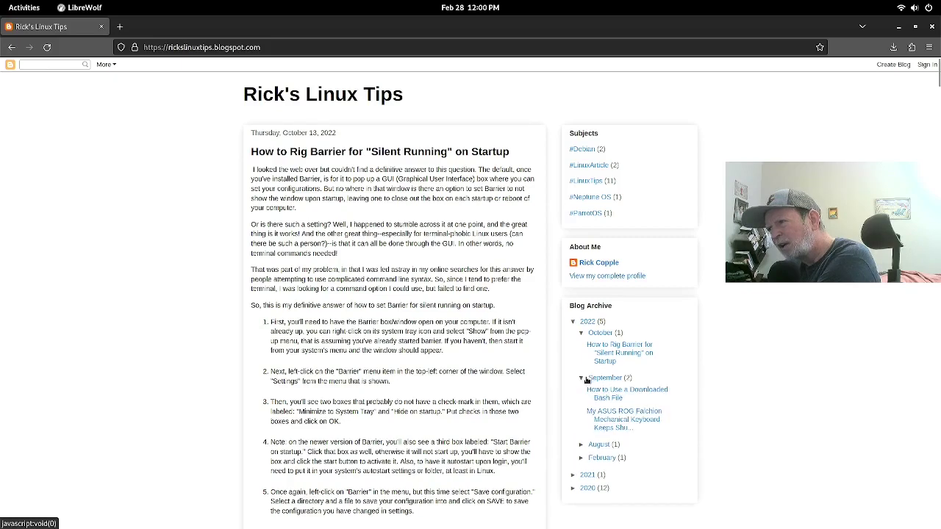
pyautogui.click(591, 414)
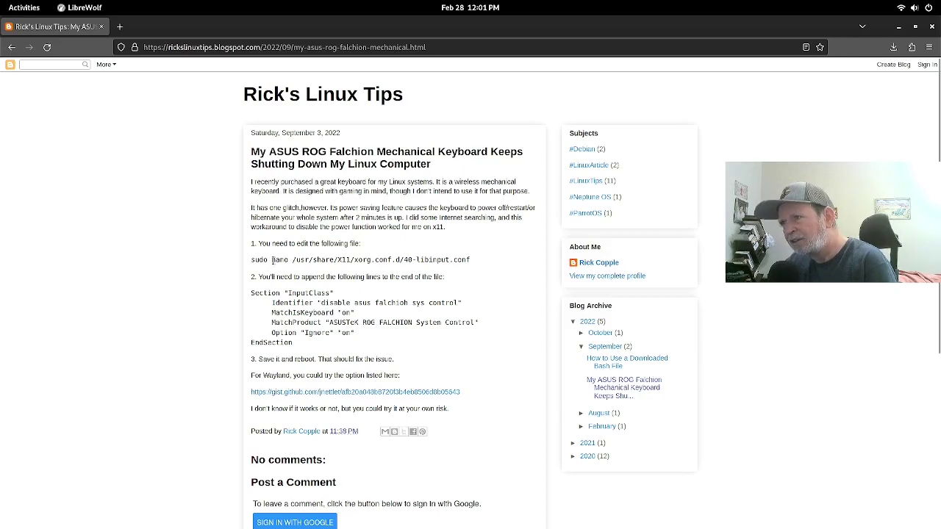
# Copy the 'nano /usr/share/X11/xorg.conf.d/40-libinput.conf' command and switch to Console.
pyautogui.moveTo(272, 259); pyautogui.dragTo(472, 261)
pyautogui.hotkey('ctrl', 'c')
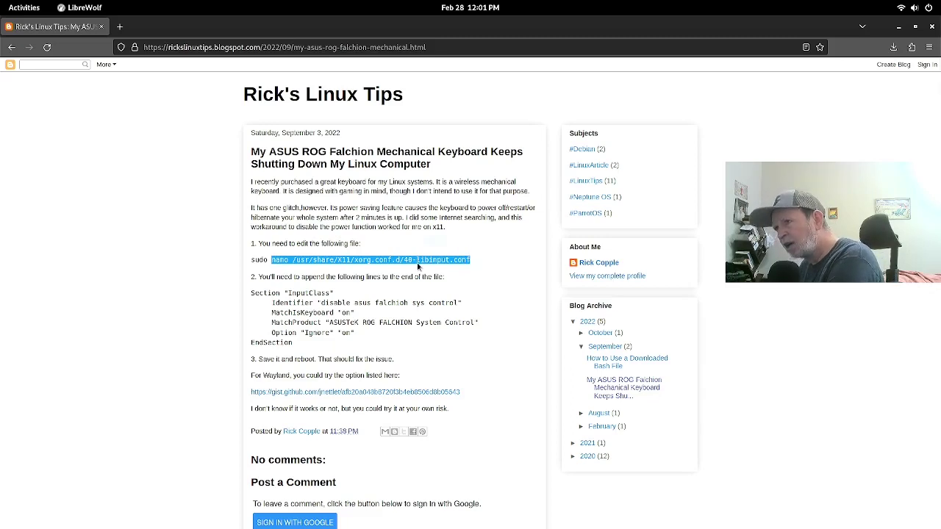
pyautogui.hotkey('alt', 'Tab')
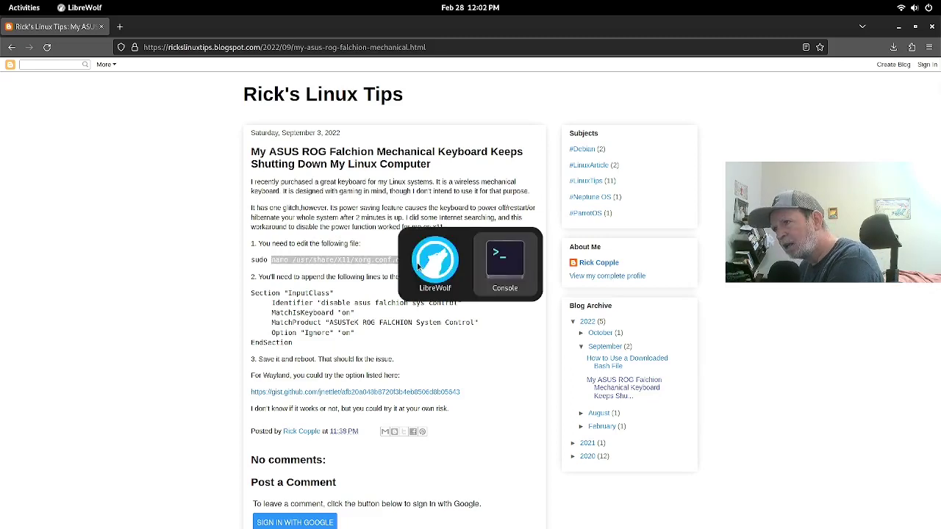
pyautogui.hotkey('alt', 'Tab')
pyautogui.hotkey('alt', 'Tab')
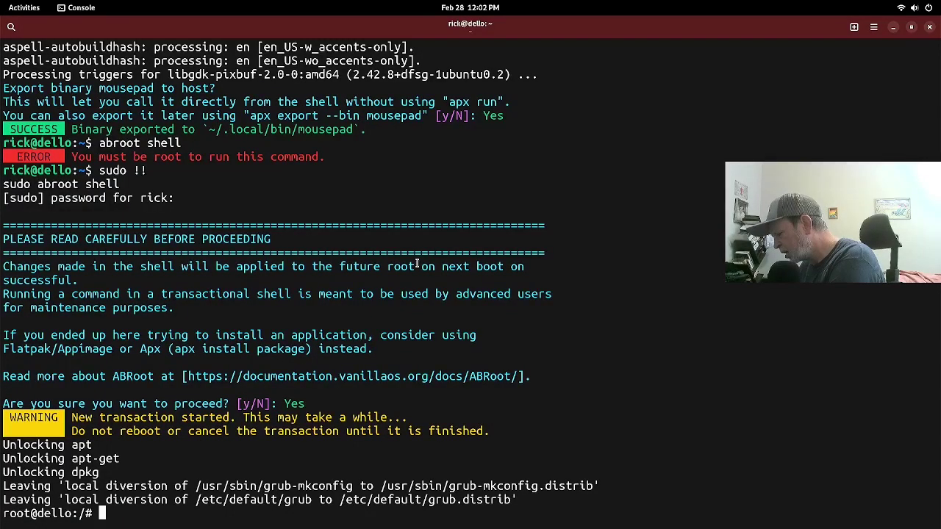
# Paste and run the nano command on 40-libinput.conf, jump to its end, and return to LibreWolf.
pyautogui.hotkey('ctrl', 'shift', 'v')
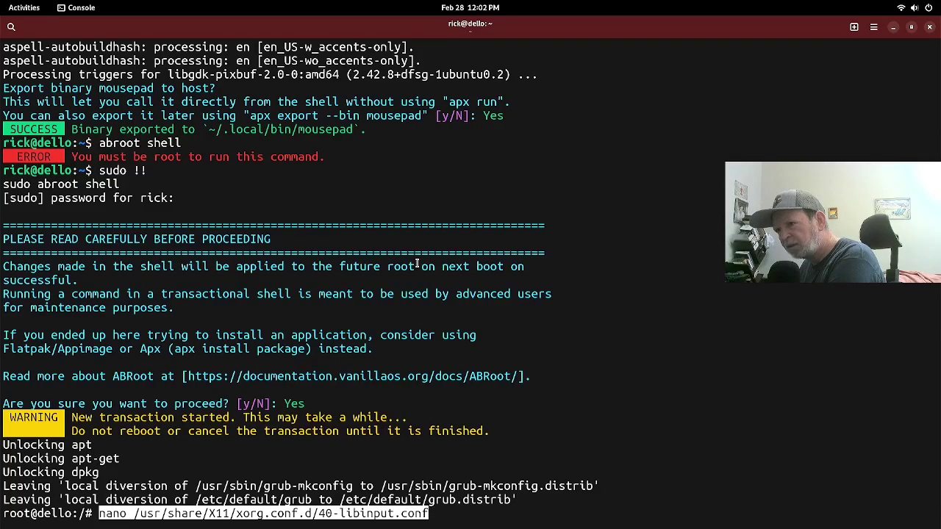
pyautogui.press('Return')
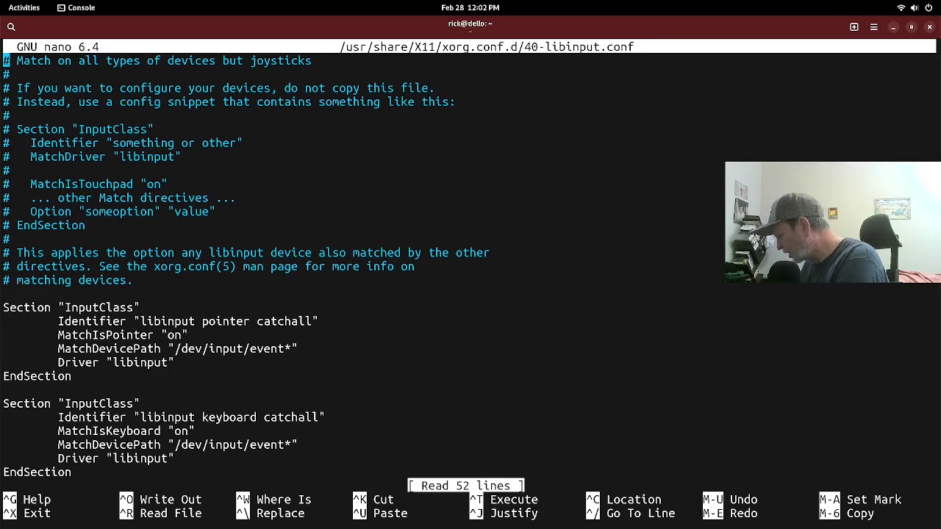
pyautogui.press('pagedown')
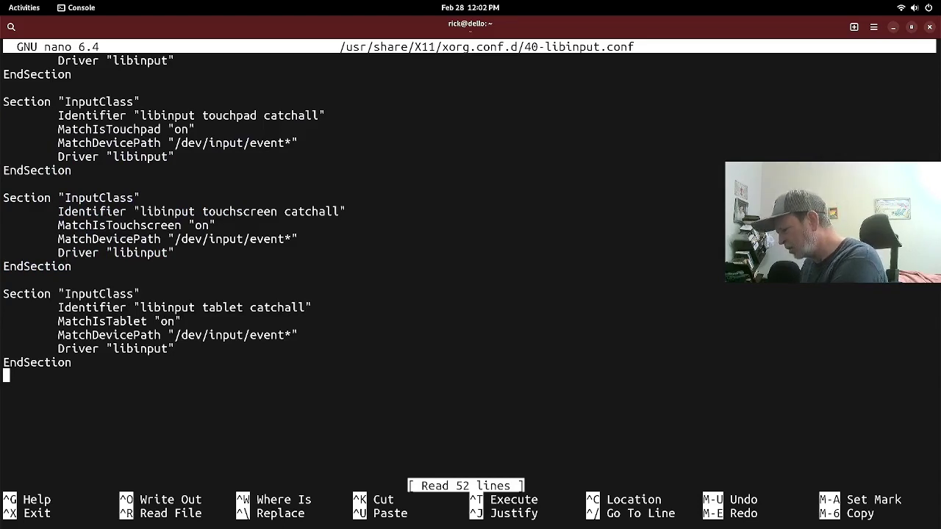
pyautogui.hotkey('alt', 'Tab')
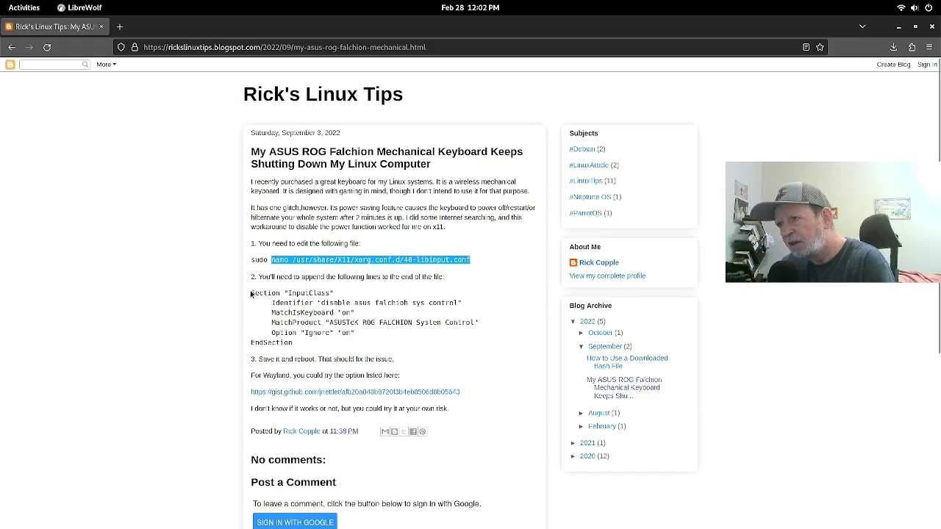
# Copy the Section "InputClass" block ignoring the Falchion System Control and return to nano.
pyautogui.moveTo(250, 294); pyautogui.dragTo(293, 344)
pyautogui.hotkey('ctrl', 'c')
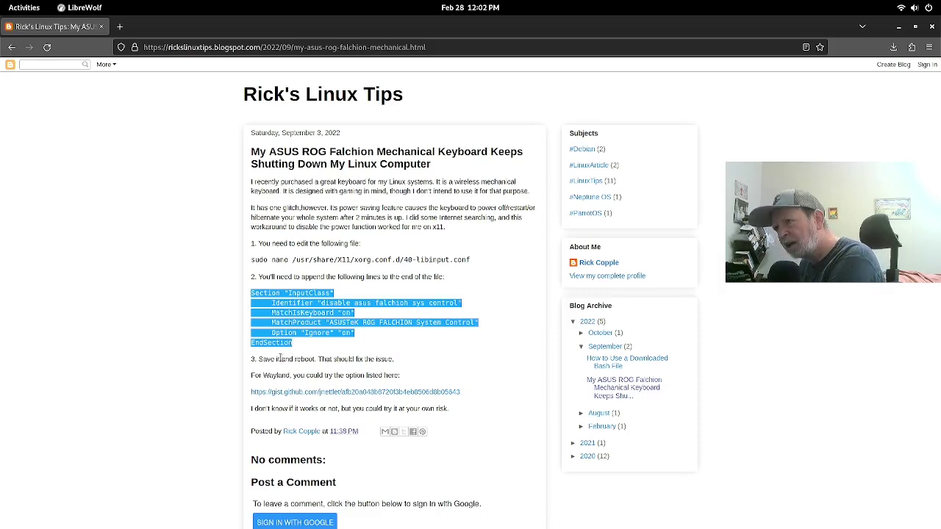
pyautogui.hotkey('alt', 'Tab')
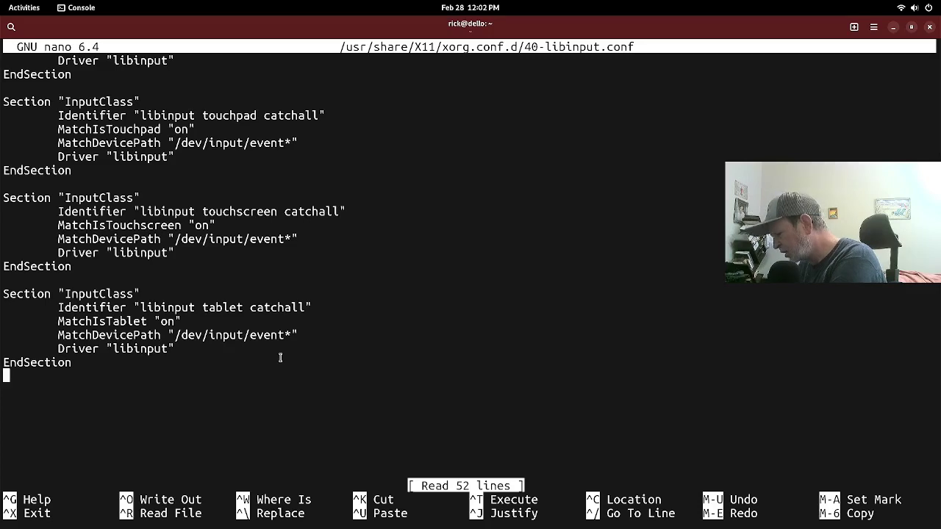
# Paste the 'disable asus falchion' InputClass section at the end, save the 58-line file and exit nano.
pyautogui.hotkey('ctrl', 'shift', 'v')
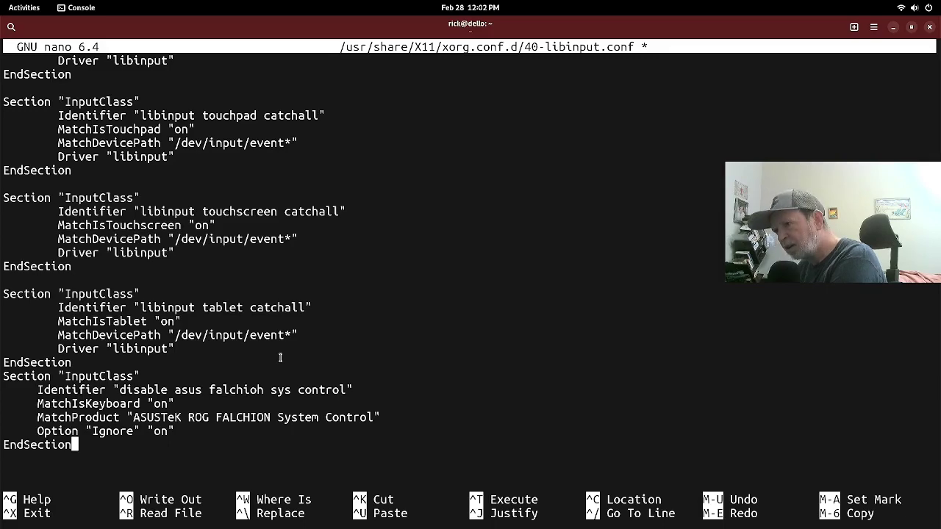
pyautogui.hotkey('ctrl', 'o')
pyautogui.press('Return')
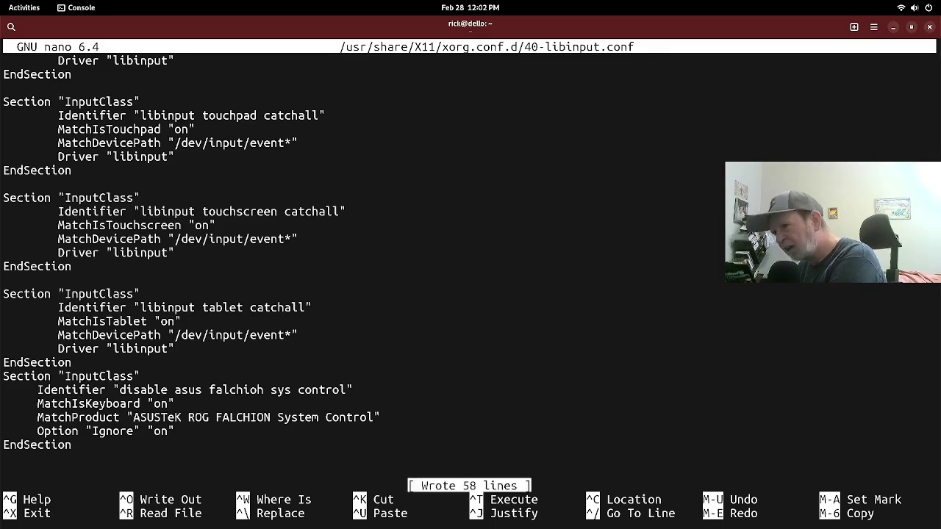
pyautogui.hotkey('ctrl', 'x')
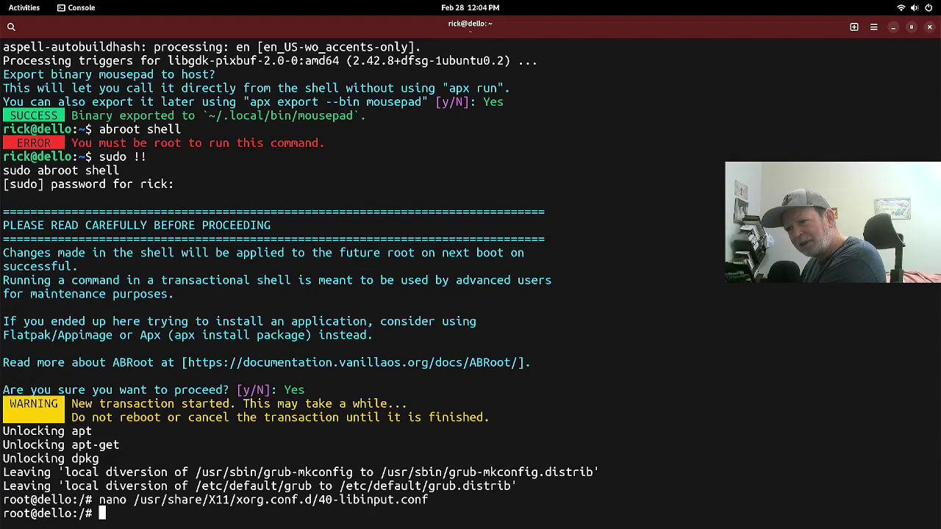
# Install neofetch with 'apt install neofetch' inside the root transactional shell.
pyautogui.write('s')
pyautogui.press('BackSpace')
pyautogui.write('apt ')
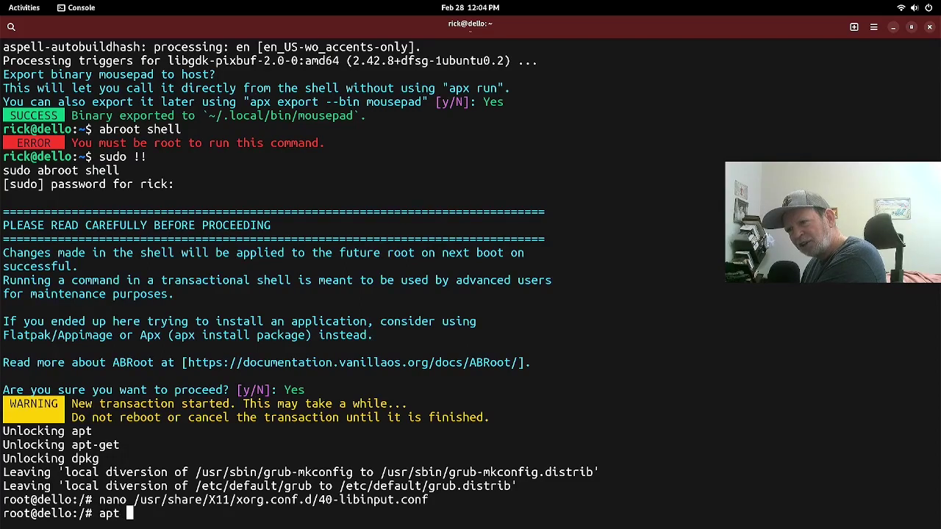
pyautogui.write('instal')
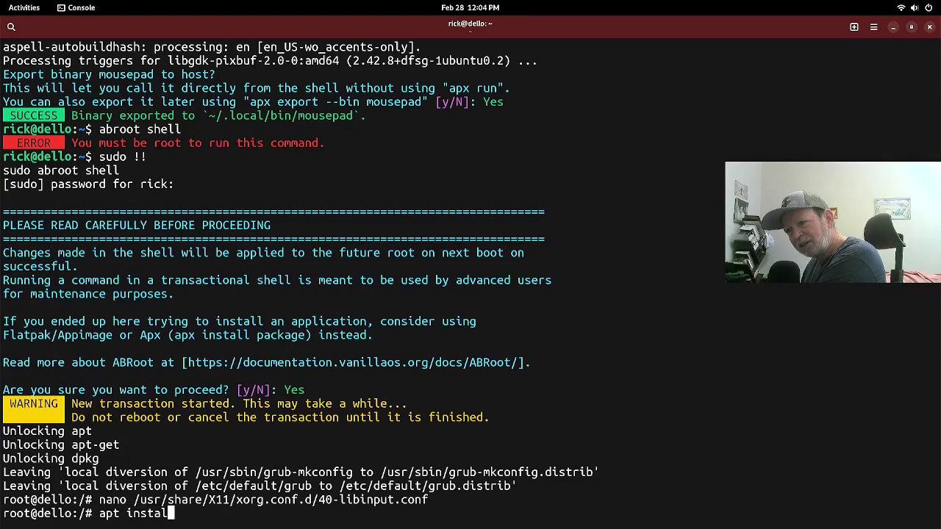
pyautogui.write('l neo')
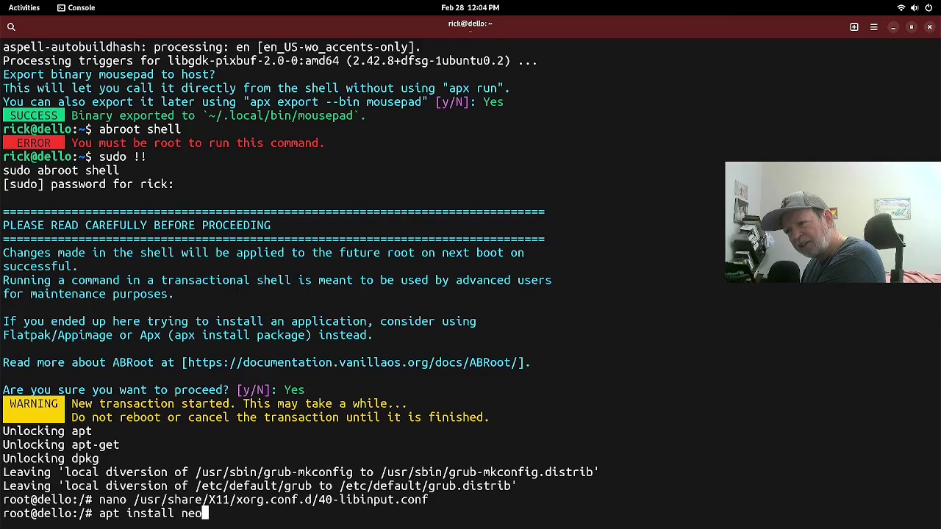
pyautogui.write('fetch')
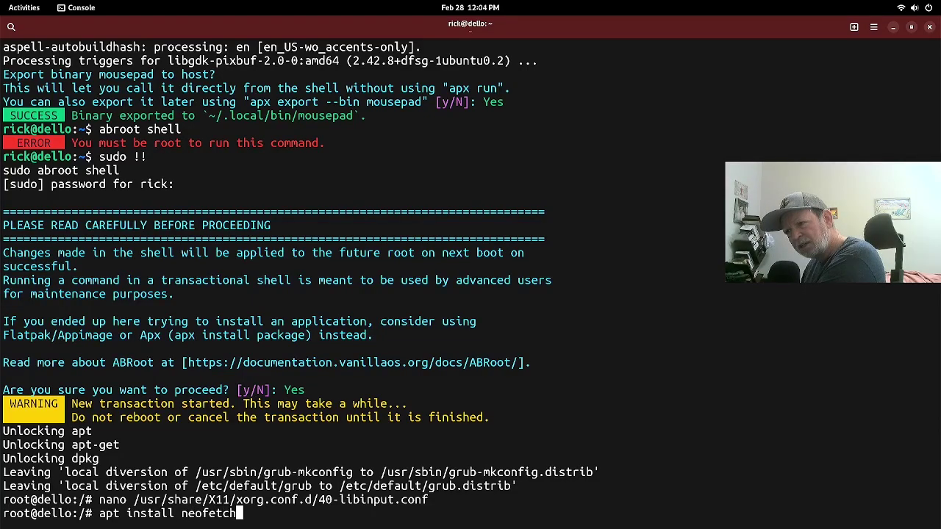
pyautogui.press('Return')
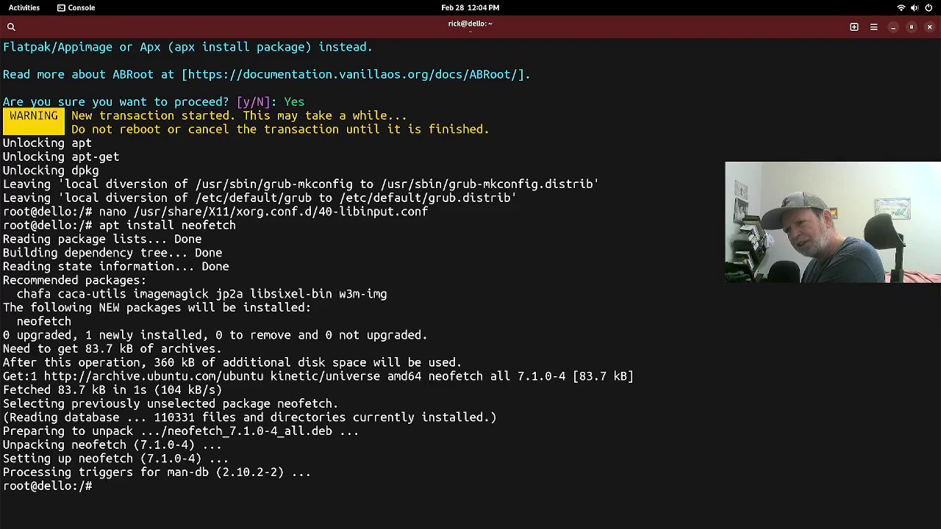
pyautogui.write('exit')
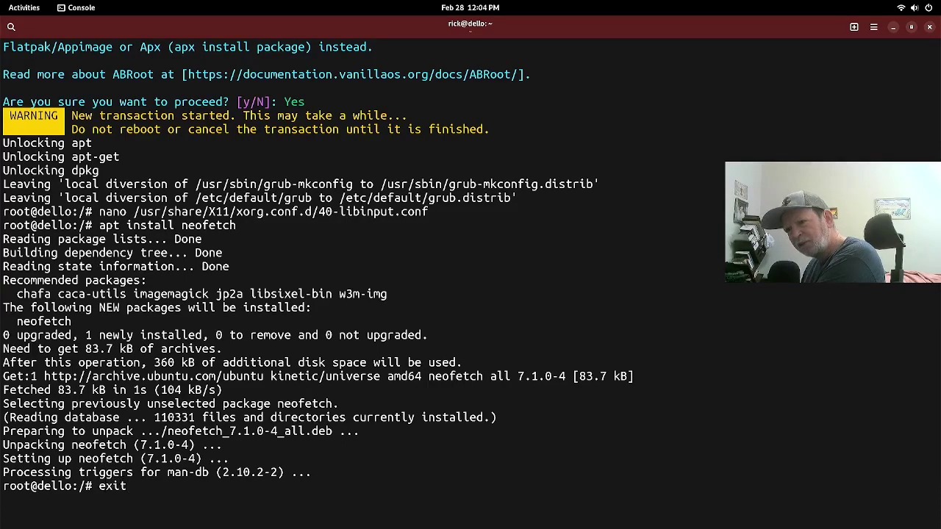
# Exit the ABRoot shell so the transaction commits neofetch and the modified 40-libinput.conf.
pyautogui.press('Return')
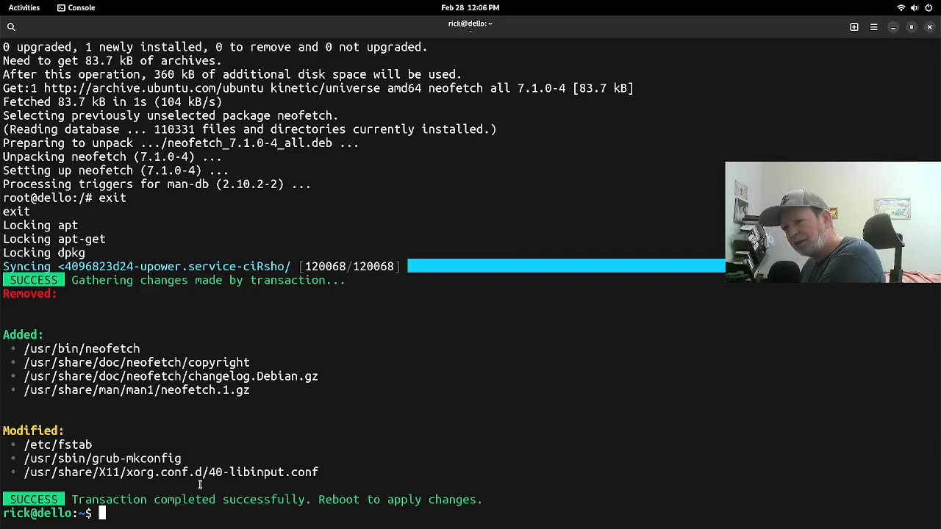
# Restart the computer with 'sudo reboot'.
pyautogui.write('sudo re')
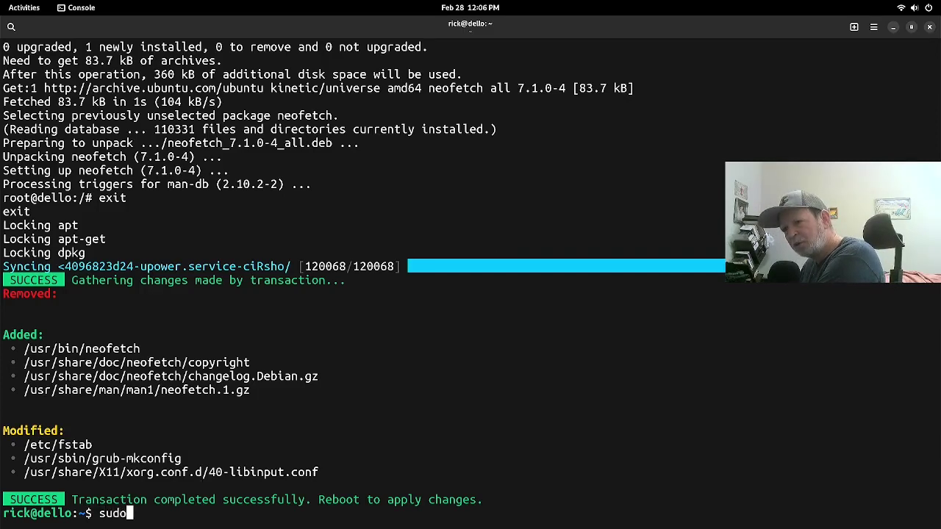
pyautogui.write('boot')
pyautogui.press('Return')
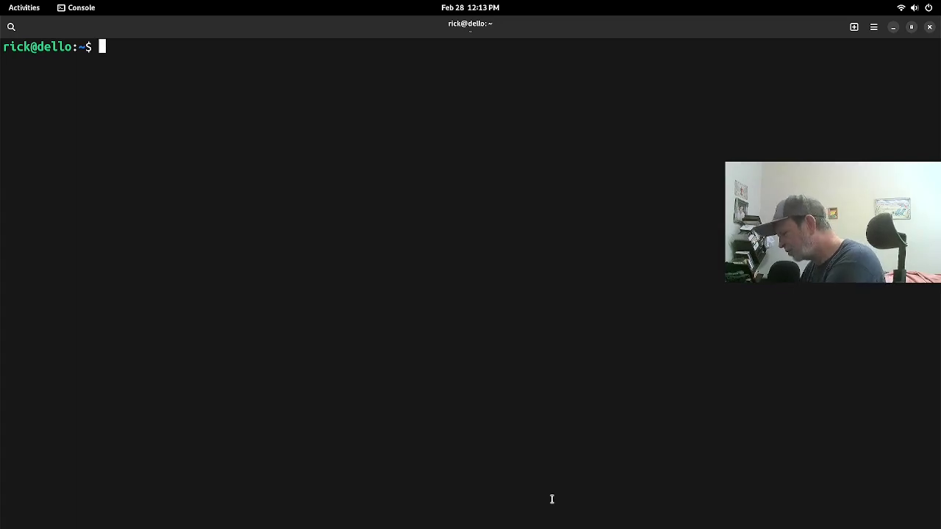
# Run neofetch to show the VanillaOS 22.10 system summary, then close the terminal.
pyautogui.write('neof')
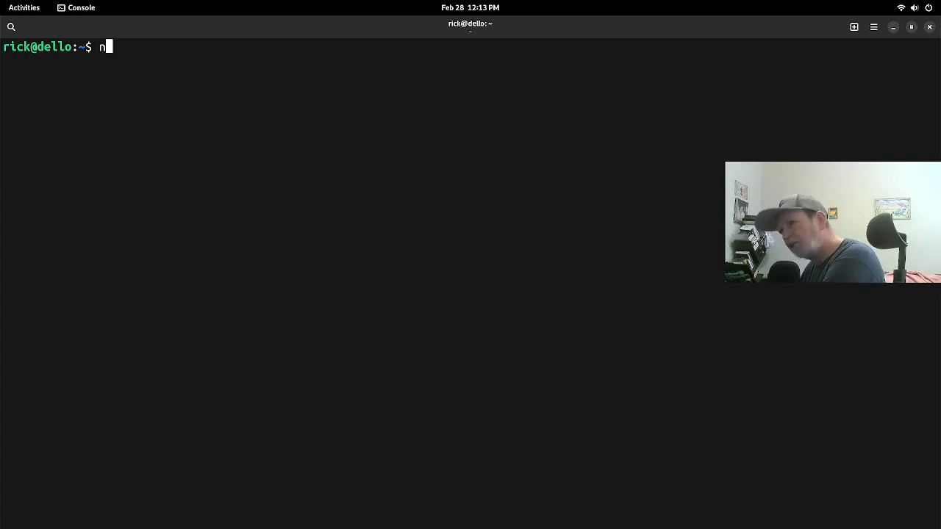
pyautogui.write('etch')
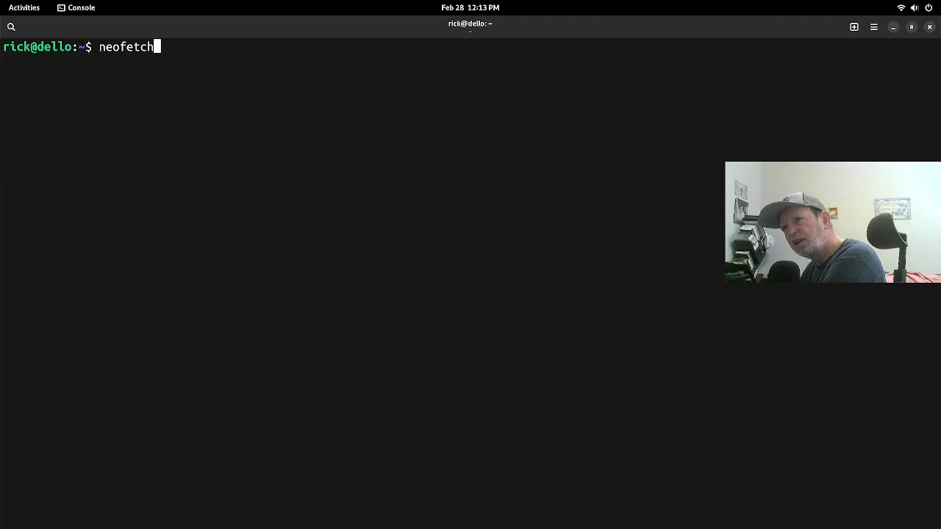
pyautogui.press('Return')
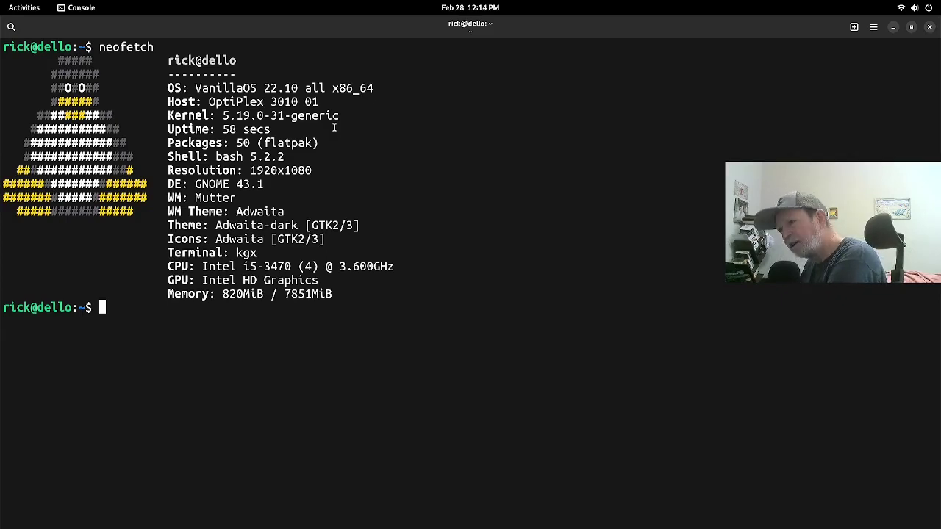
pyautogui.hotkey('ctrl', 'd')
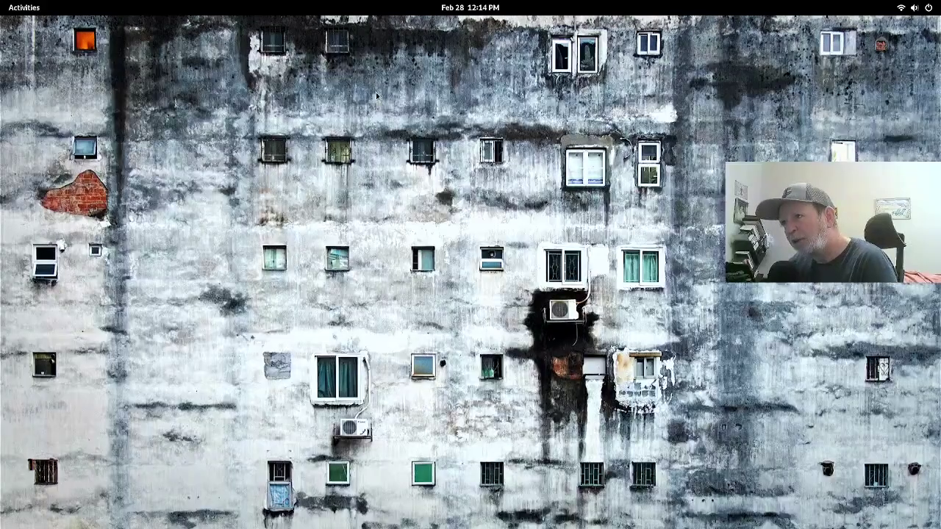
# Set the snowy forest picture as the desktop wallpaper via Appearance settings, then close Settings.
pyautogui.rightClick(365, 114)
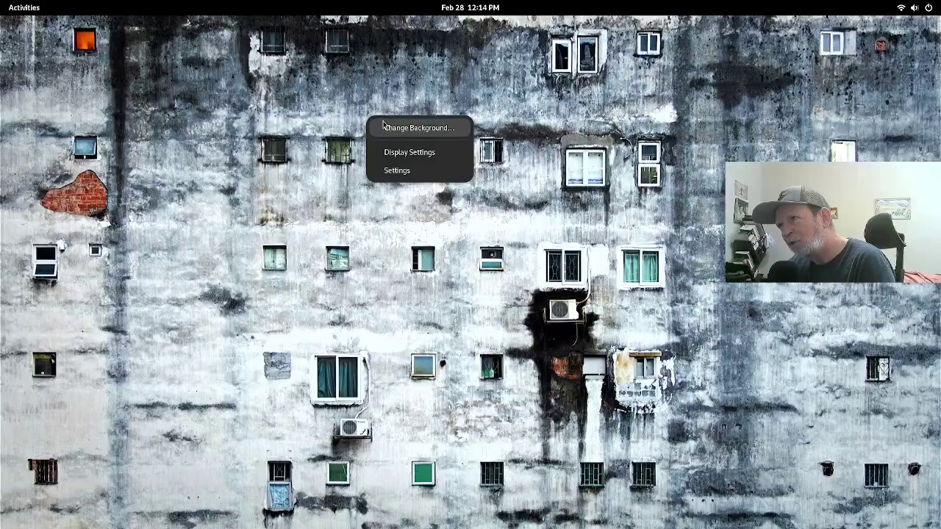
pyautogui.click(383, 128)
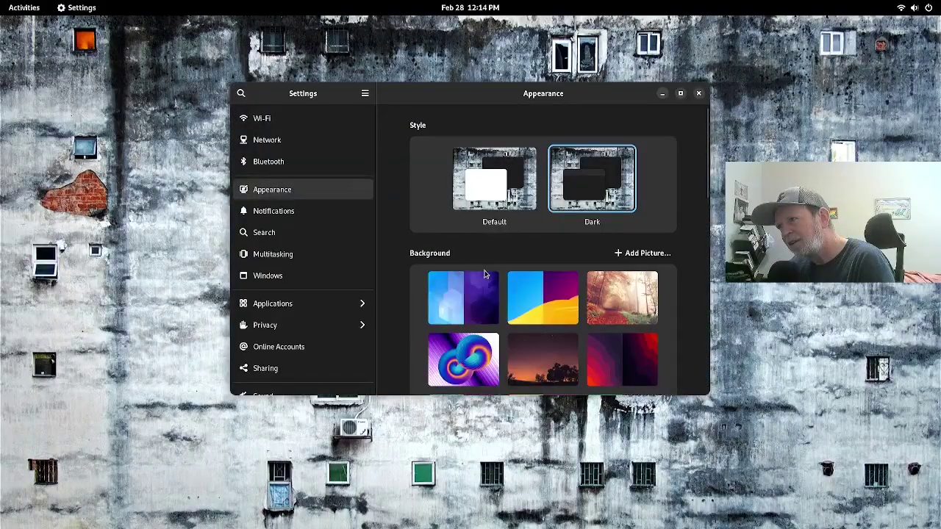
pyautogui.click(597, 310)
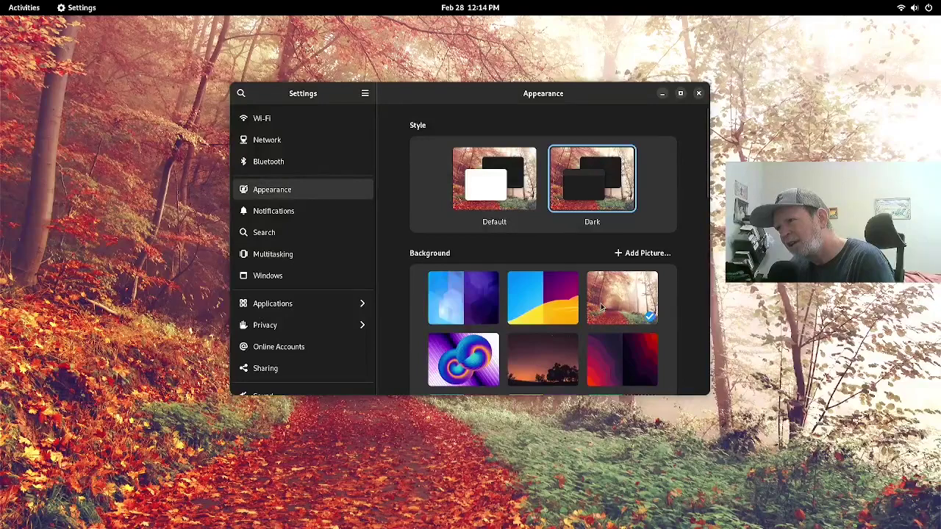
pyautogui.scroll(-3, 599, 309)
pyautogui.scroll(-9, 600, 308)
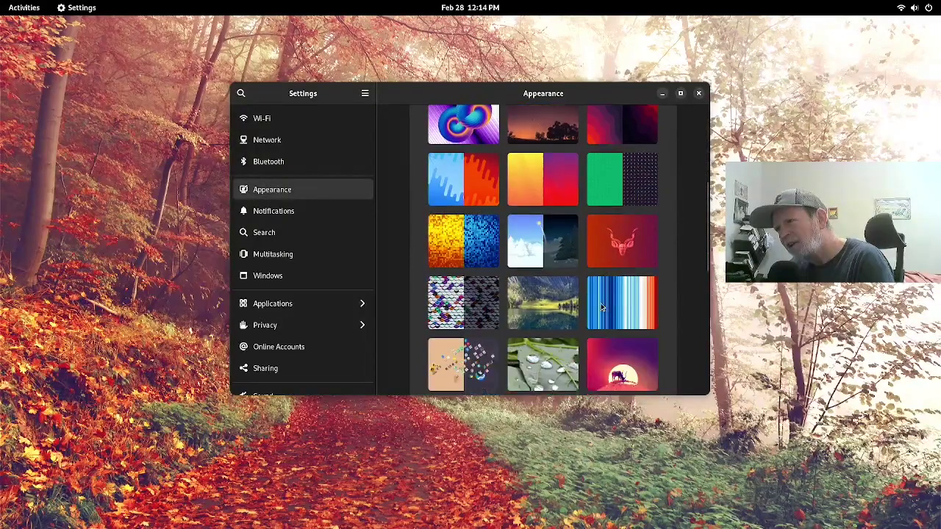
pyautogui.scroll(-1, 600, 307)
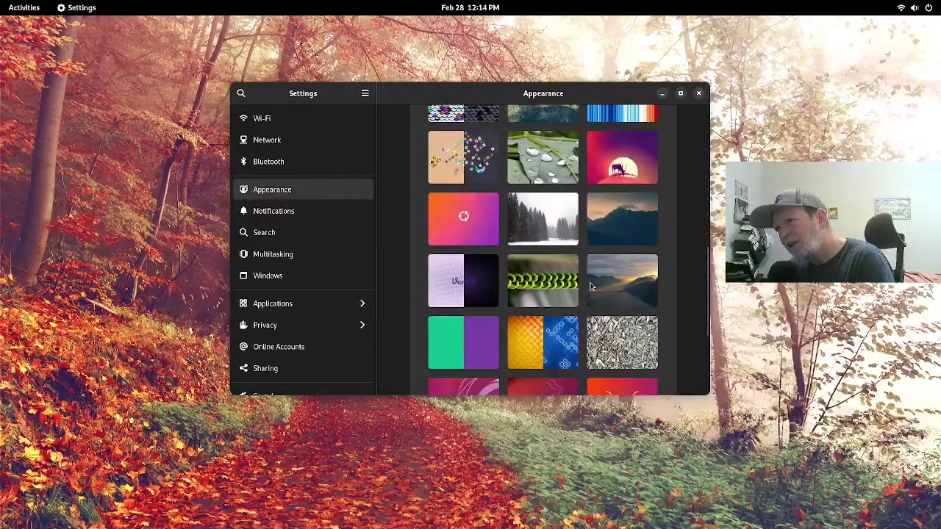
pyautogui.click(559, 230)
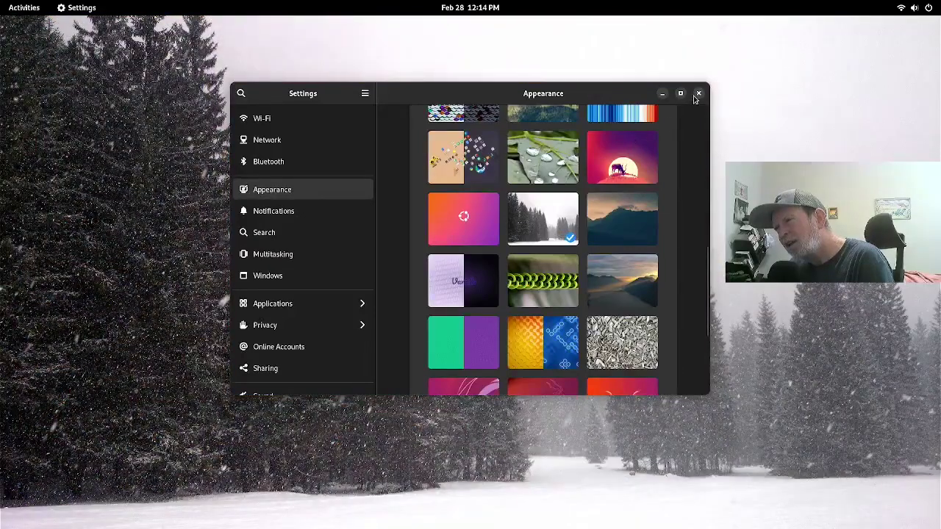
pyautogui.click(698, 94)
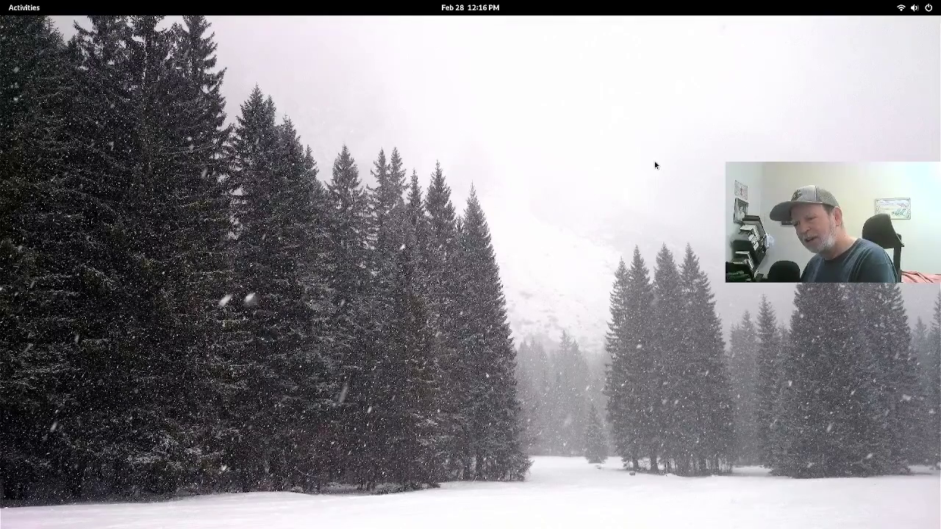
# Open Keyboard settings and go to the Custom Shortcuts list.
pyautogui.press('super')
pyautogui.write('key')
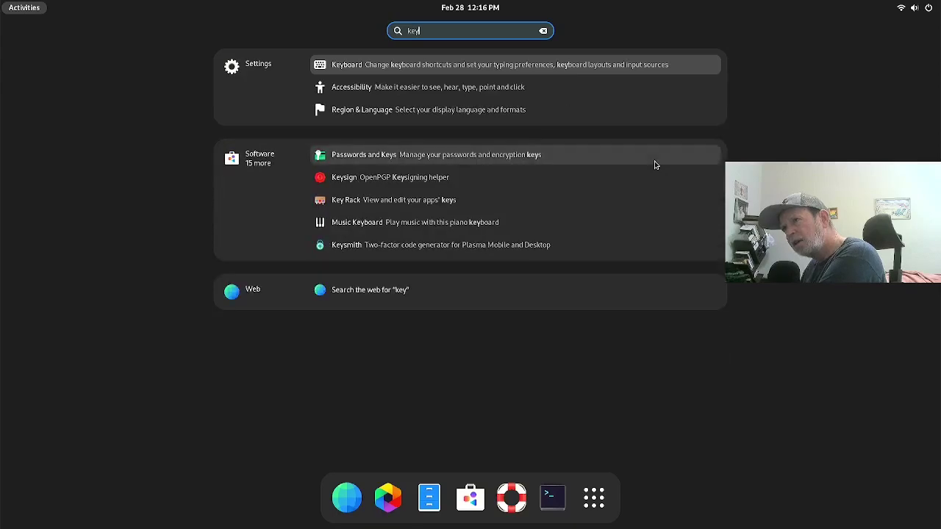
pyautogui.press('Return')
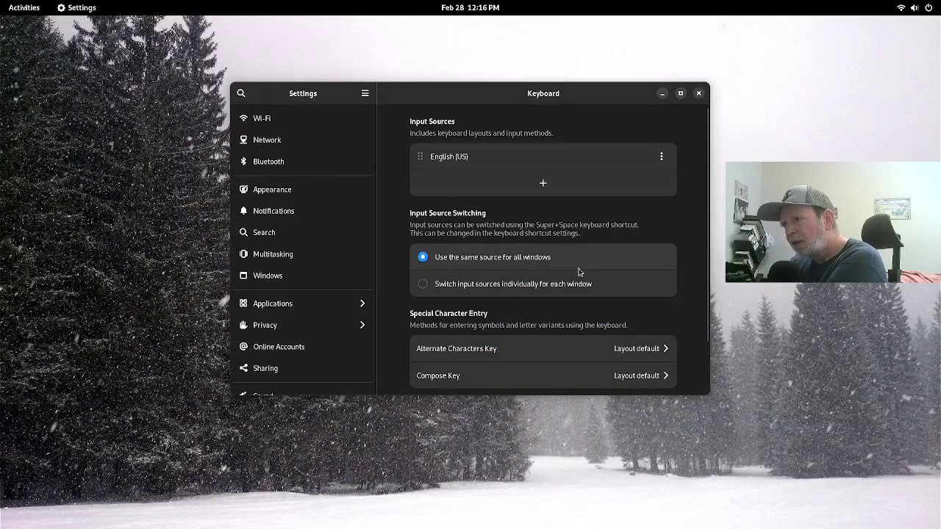
pyautogui.scroll(-2, 576, 274)
pyautogui.scroll(-1, 575, 274)
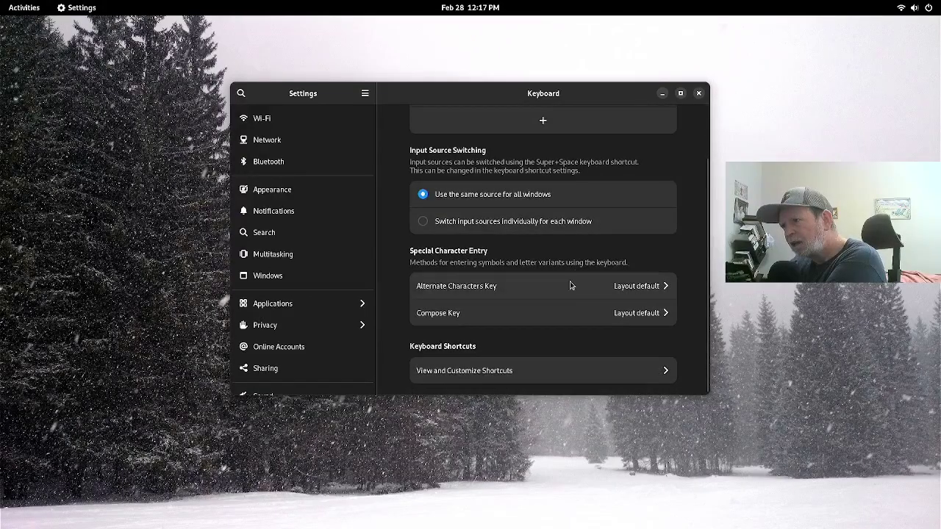
pyautogui.click(532, 372)
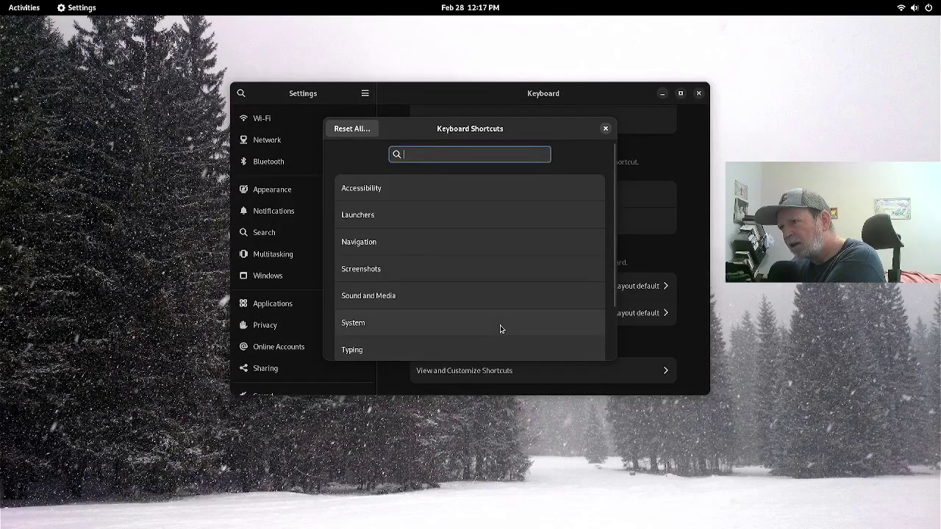
pyautogui.scroll(-3, 500, 329)
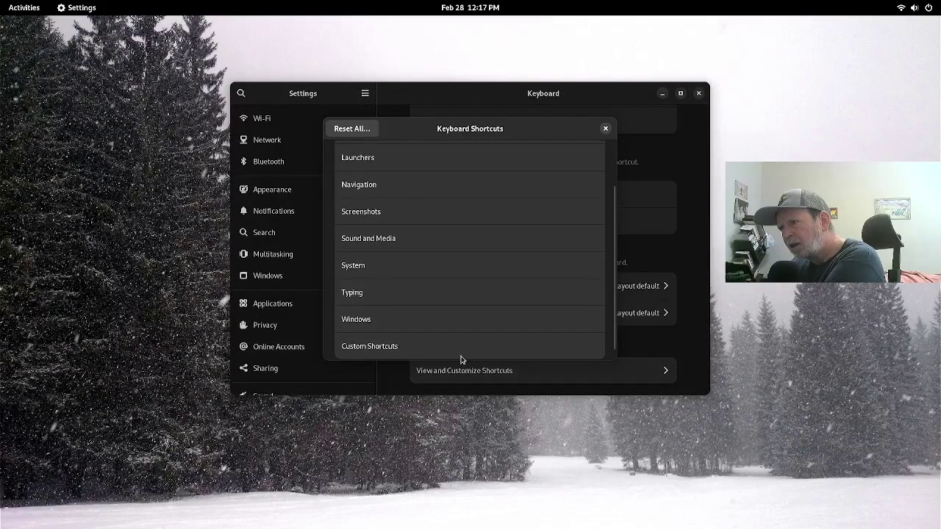
pyautogui.click(462, 352)
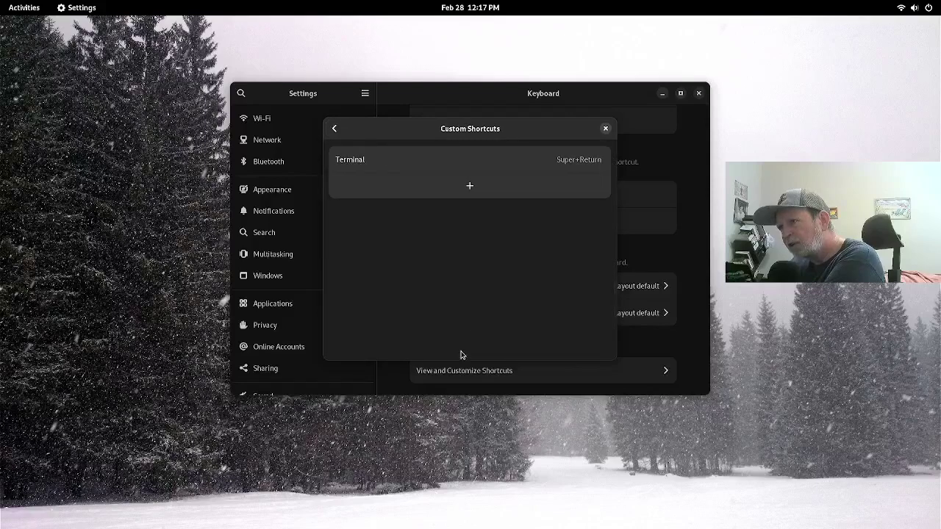
# Change the Terminal shortcut command from gnome-terminal to kgx, test it with Super+Return, and close Settings.
pyautogui.click(468, 165)
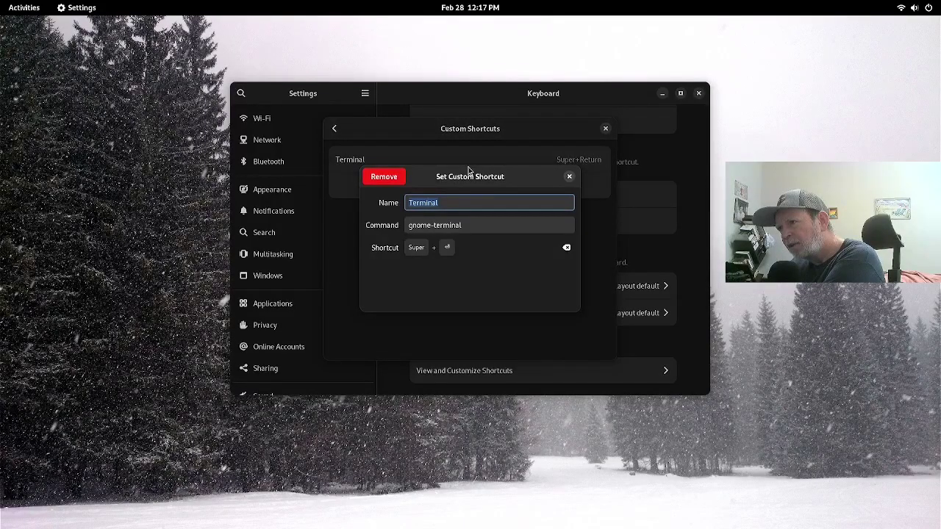
pyautogui.click(471, 225)
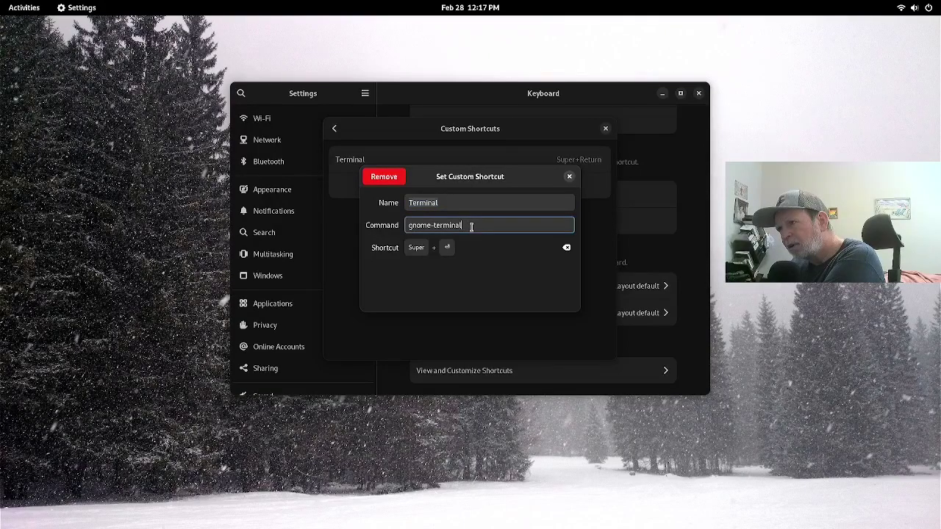
pyautogui.moveTo(466, 226); pyautogui.dragTo(410, 227)
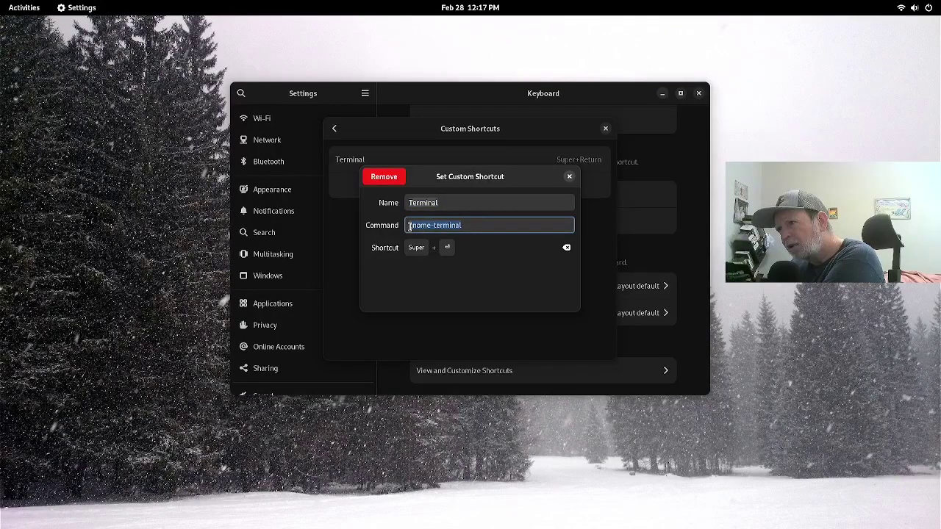
pyautogui.write('kgx')
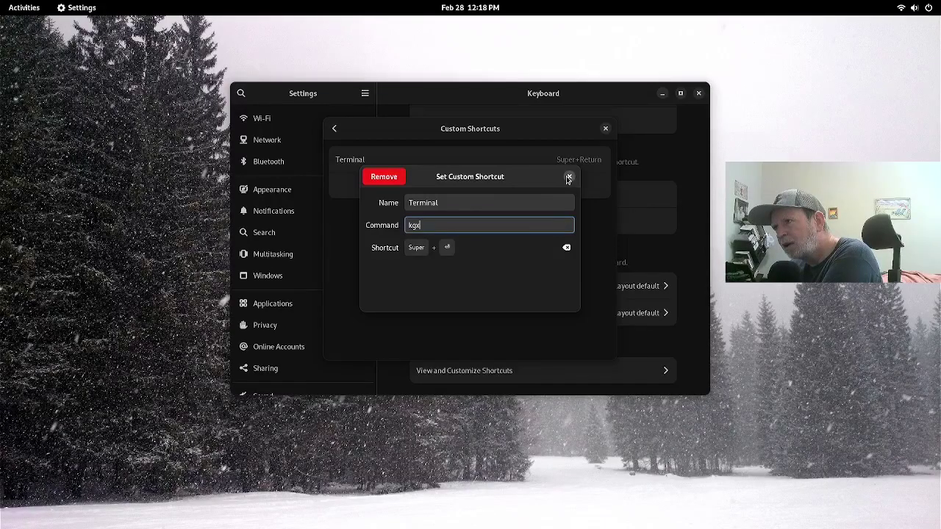
pyautogui.click(568, 178)
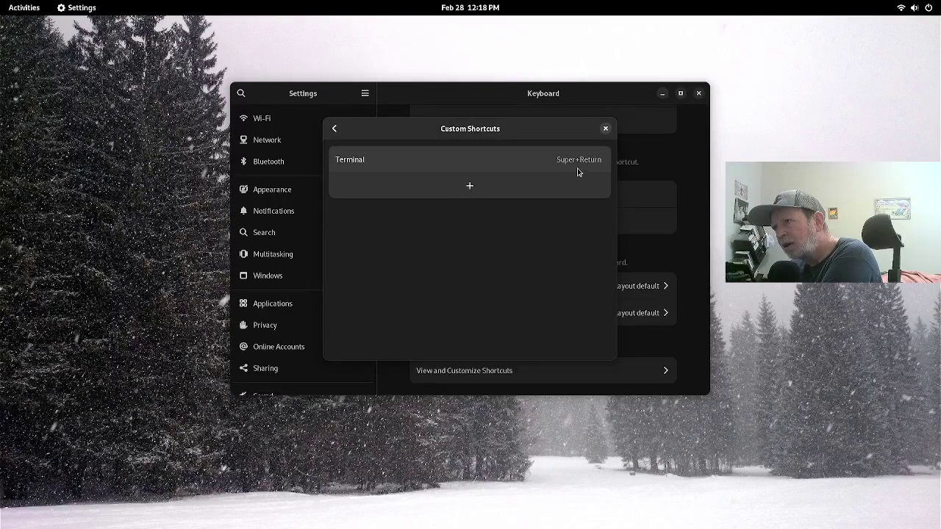
pyautogui.click(606, 129)
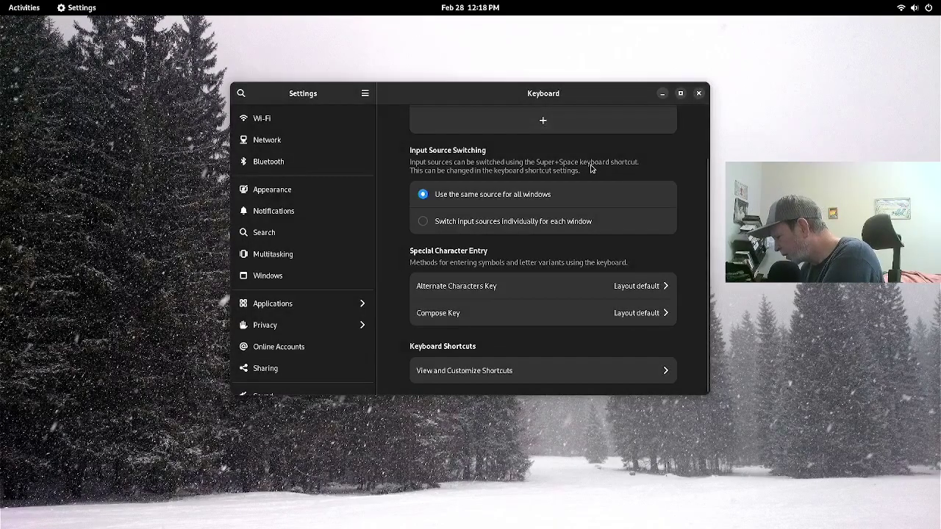
pyautogui.press('super+Return')
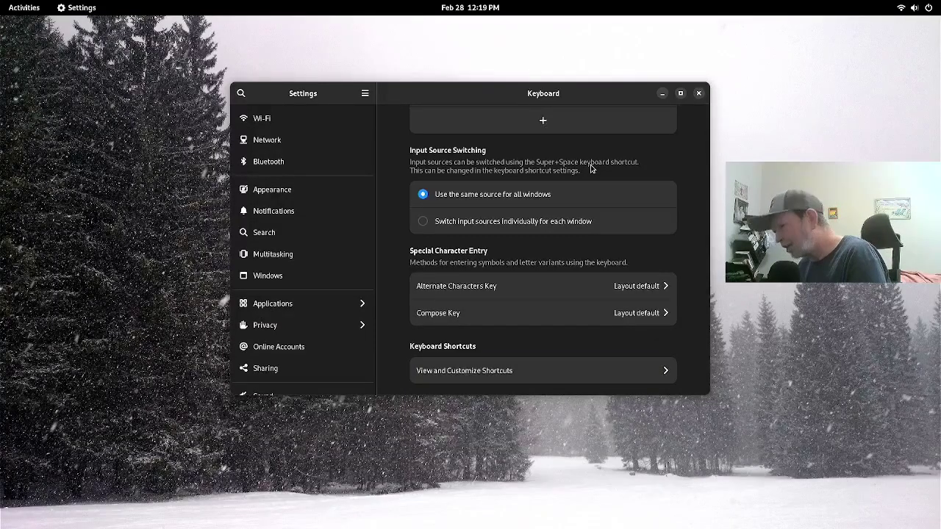
pyautogui.hotkey('ctrl', 'q')
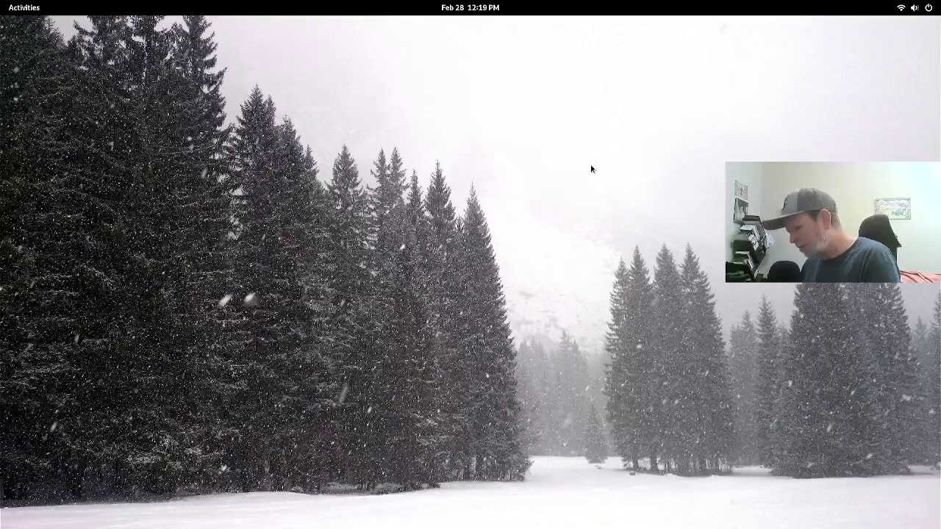
pyautogui.press('super+a')
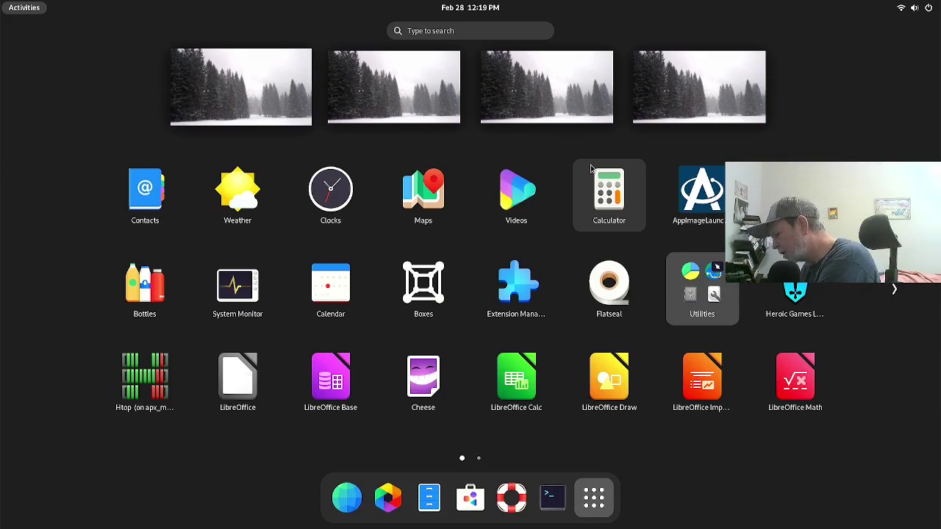
pyautogui.write('writer')
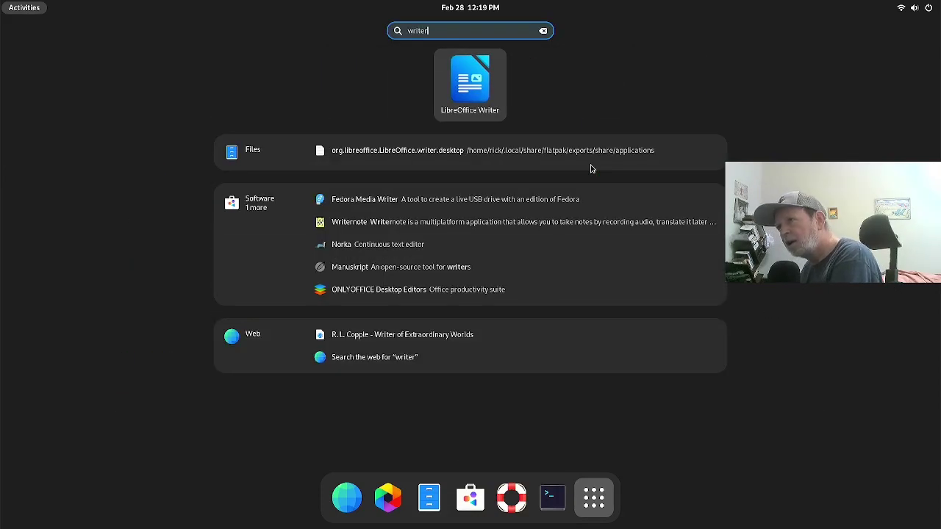
pyautogui.press('Return')
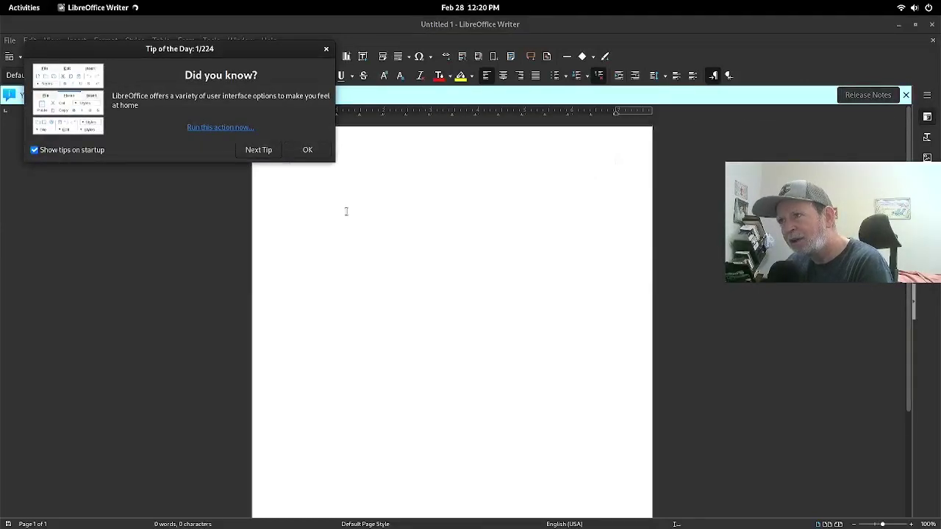
pyautogui.click(302, 150)
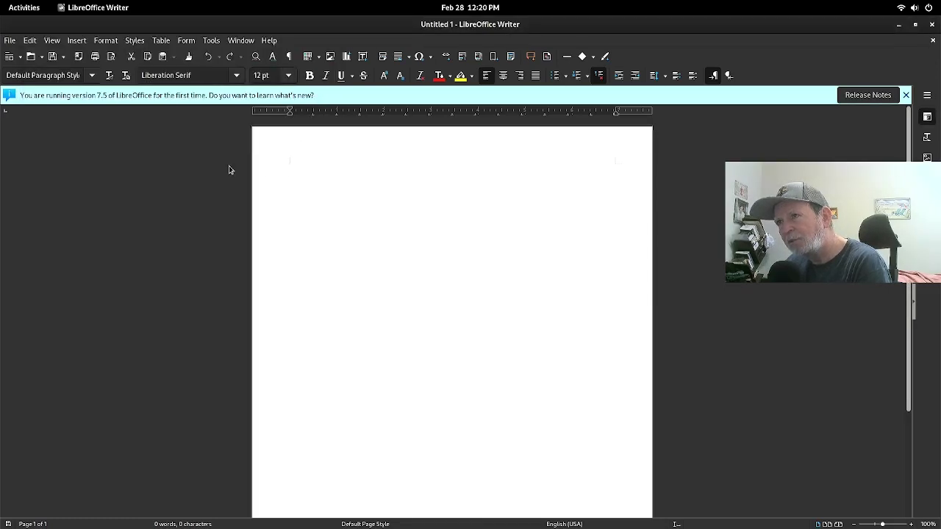
pyautogui.click(906, 94)
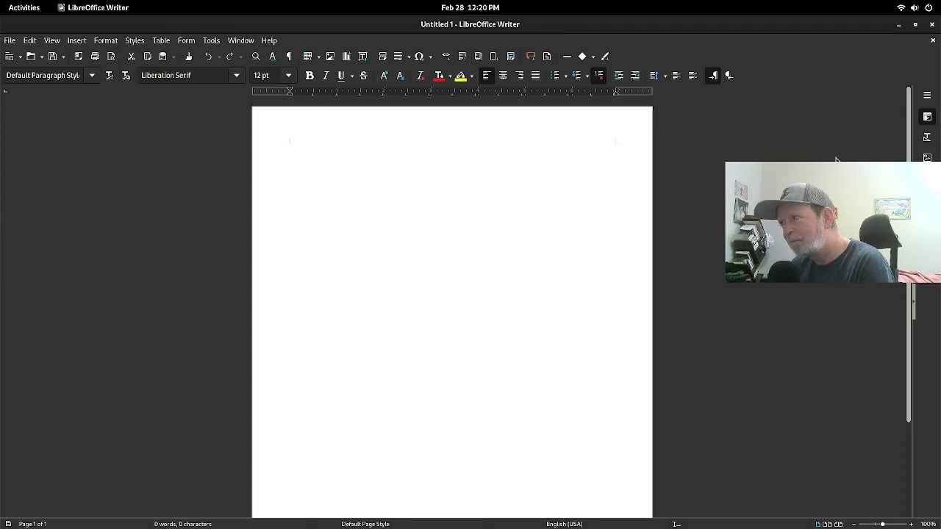
pyautogui.hotkey('ctrl', 'q')
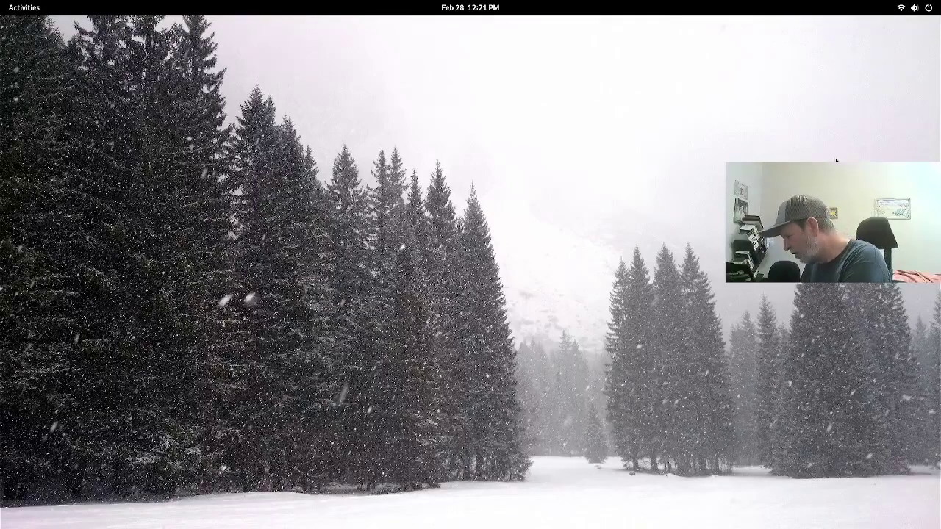
# Open a new terminal and display the apx manual page with 'man apx'.
pyautogui.hotkey('ctrl', 'alt', 't')
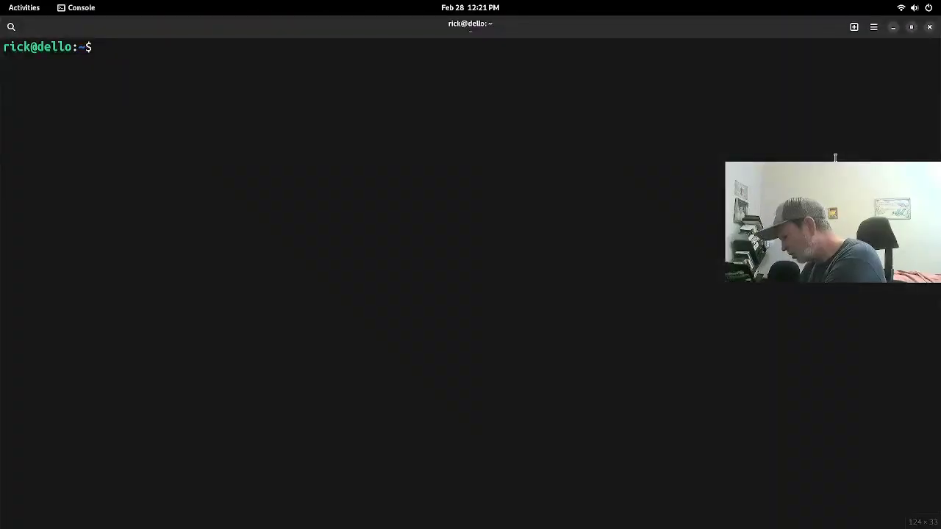
pyautogui.write('man ')
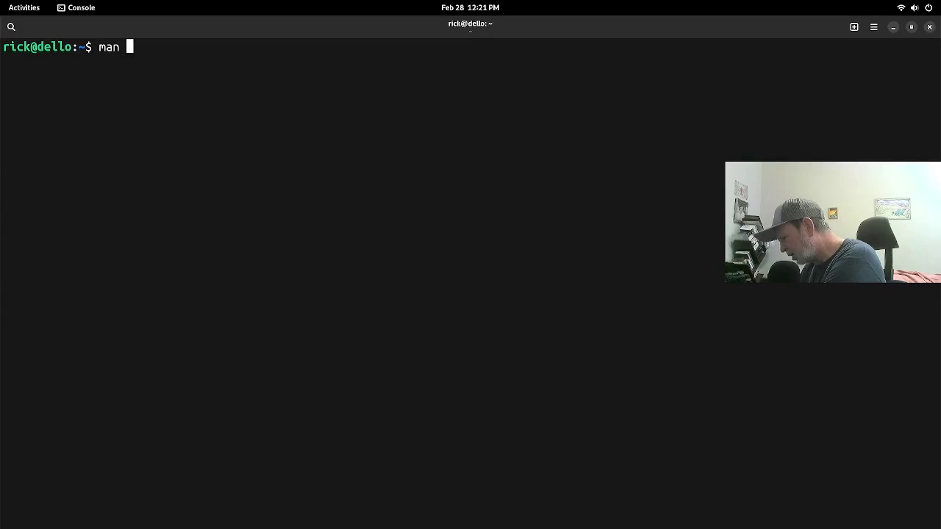
pyautogui.write('ap')
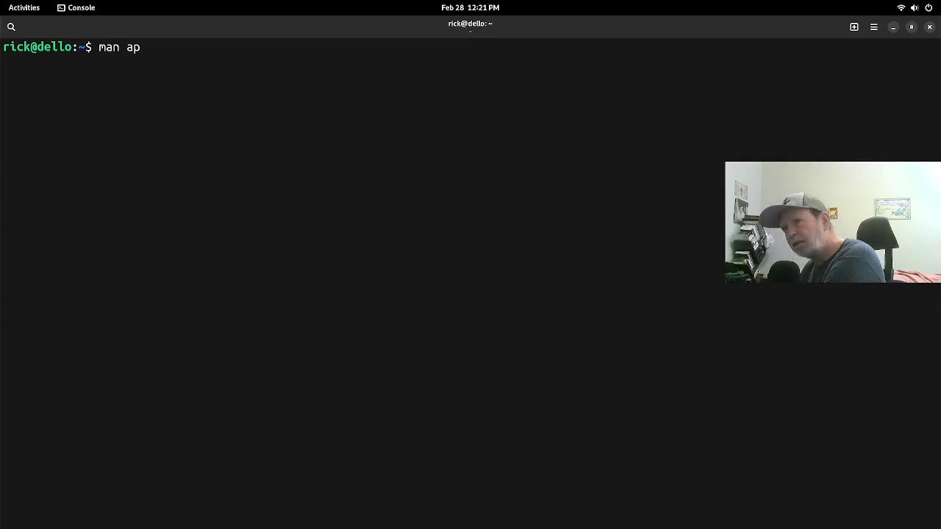
pyautogui.write('x')
pyautogui.press('Return')
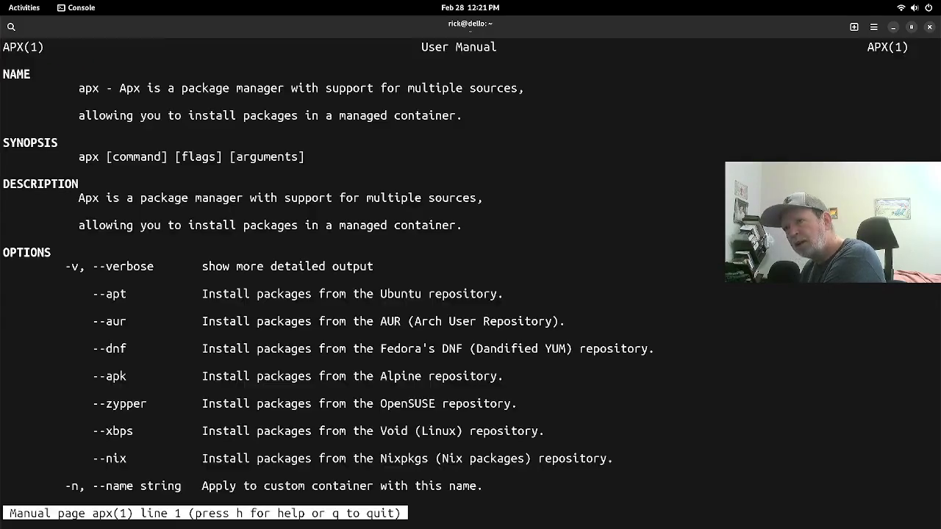